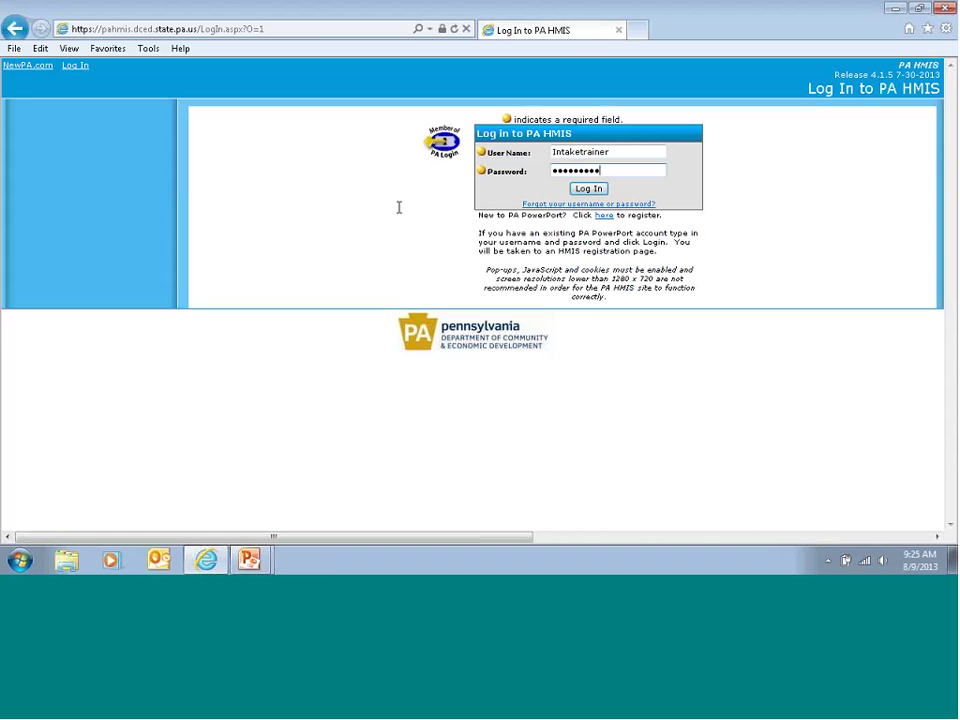
- Sign in to PA HMIS with the entered credentials to reach the Welcome start page
{"action": "left_click", "coordinate": [300, 30]}
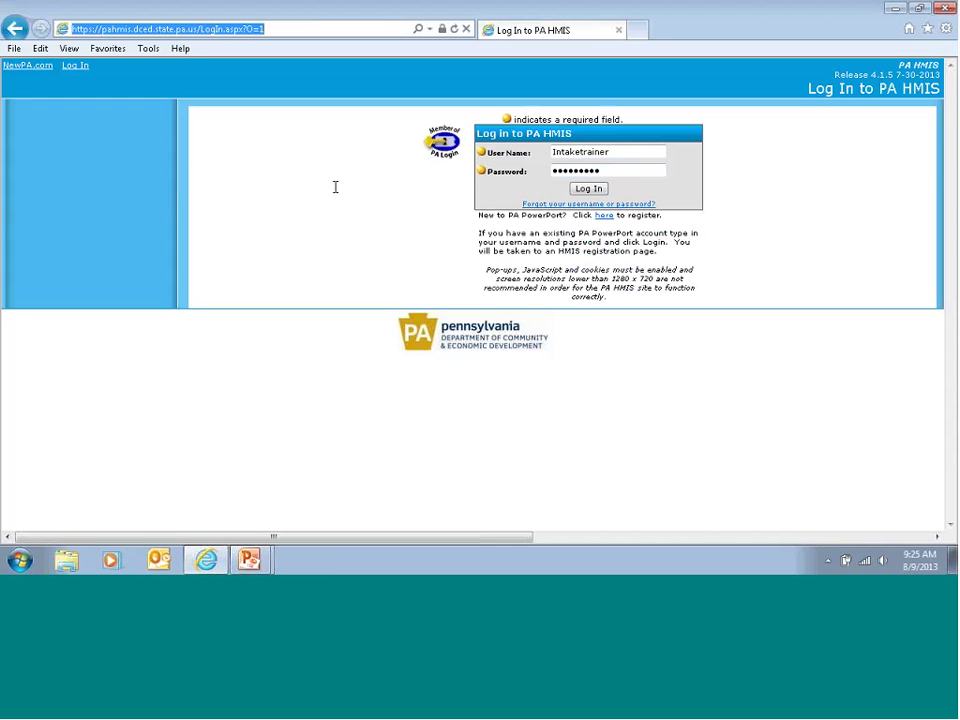
{"action": "left_click", "coordinate": [588, 190]}
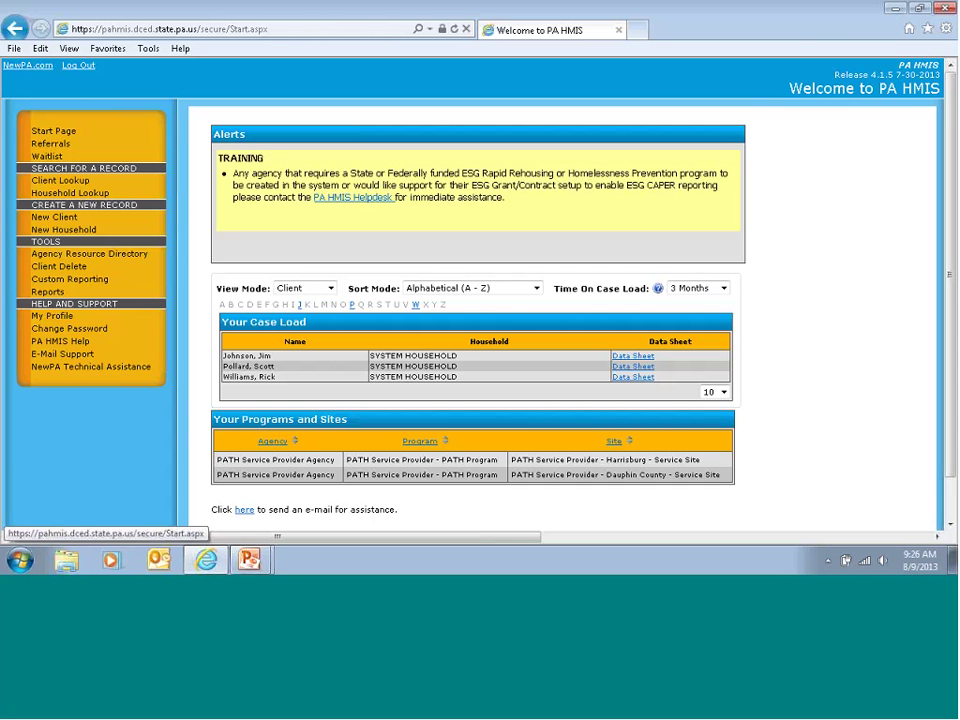
{"action": "left_click", "coordinate": [50, 134]}
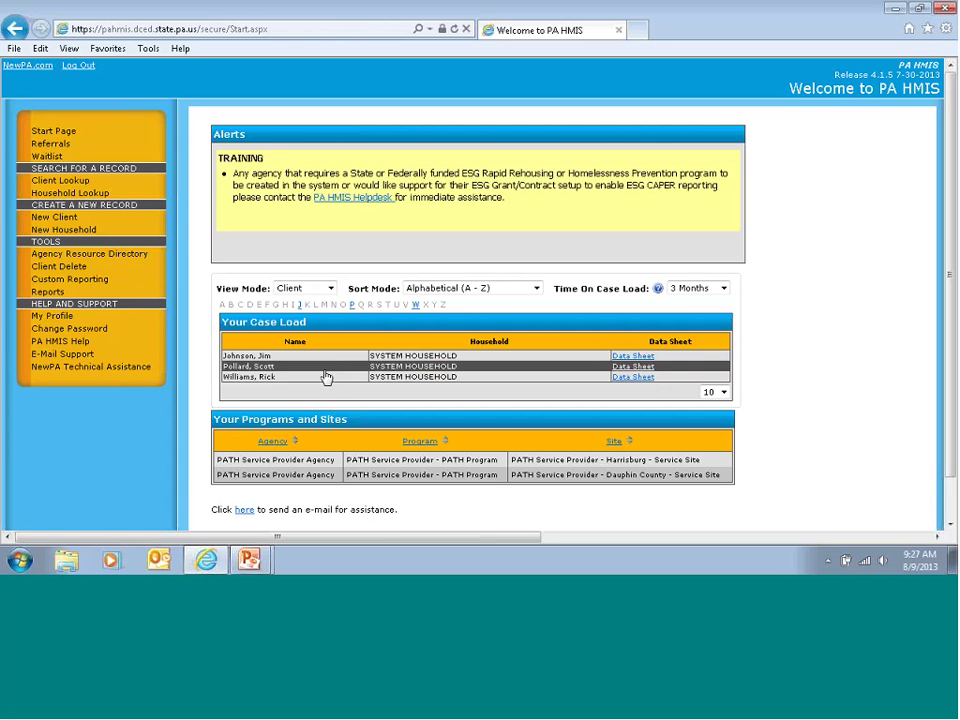
{"action": "left_click_drag", "start_coordinate": [347, 420], "coordinate": [268, 424]}
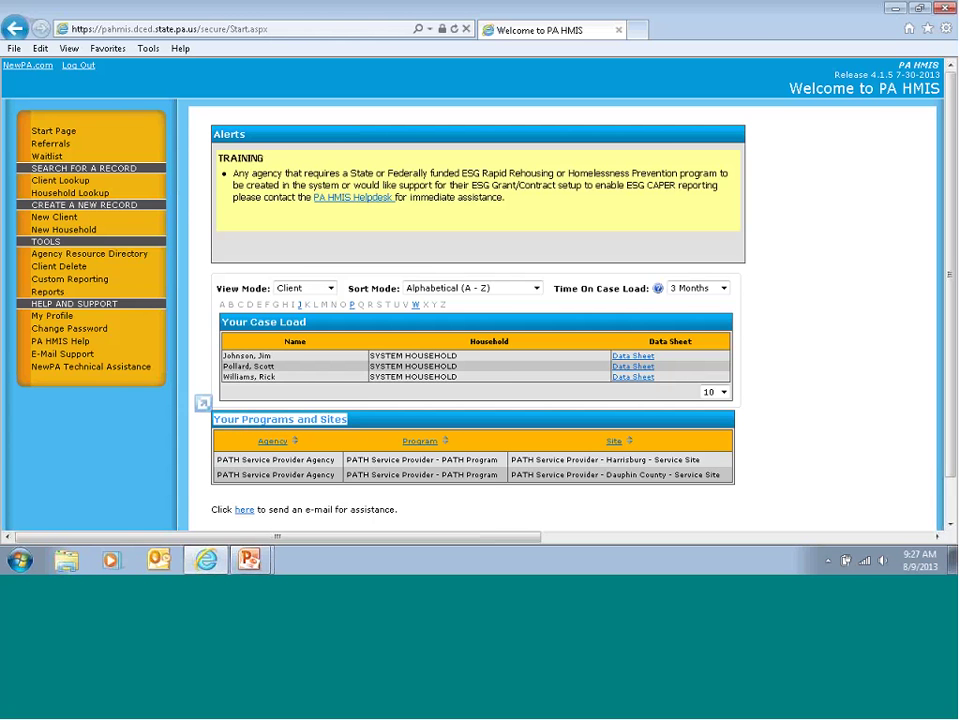
{"action": "left_click", "coordinate": [196, 329]}
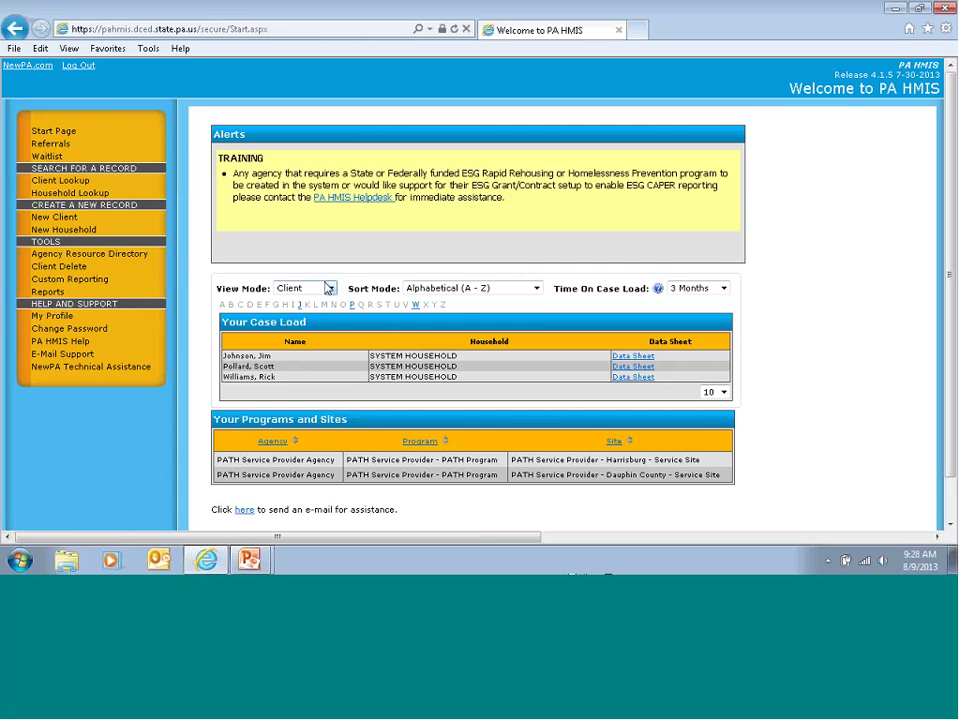
{"action": "left_click", "coordinate": [330, 288]}
{"action": "left_click", "coordinate": [331, 288]}
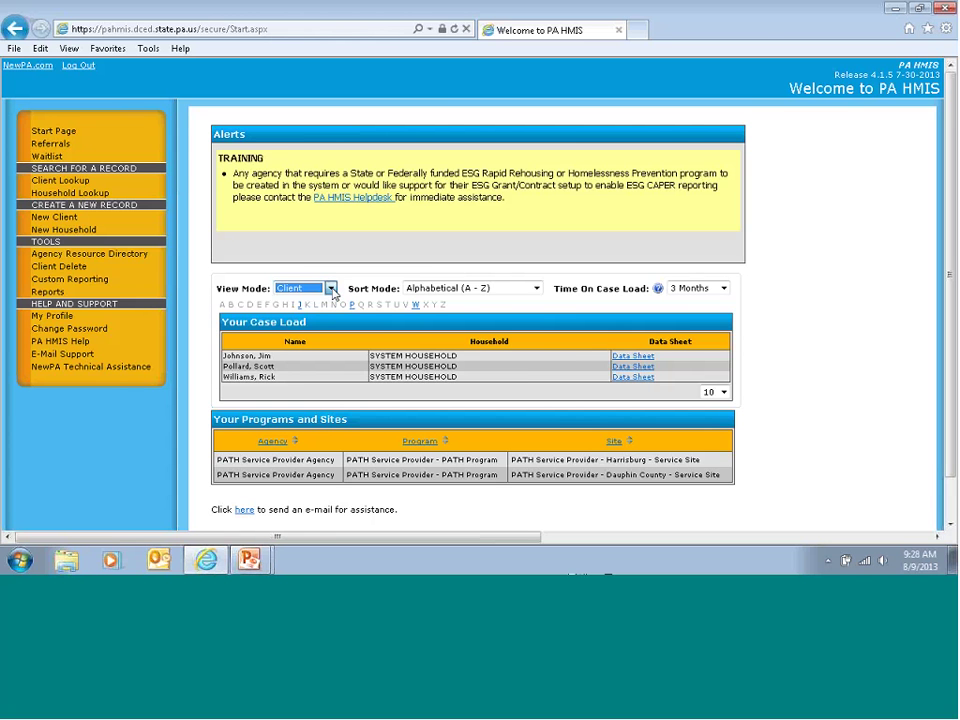
{"action": "left_click", "coordinate": [536, 288]}
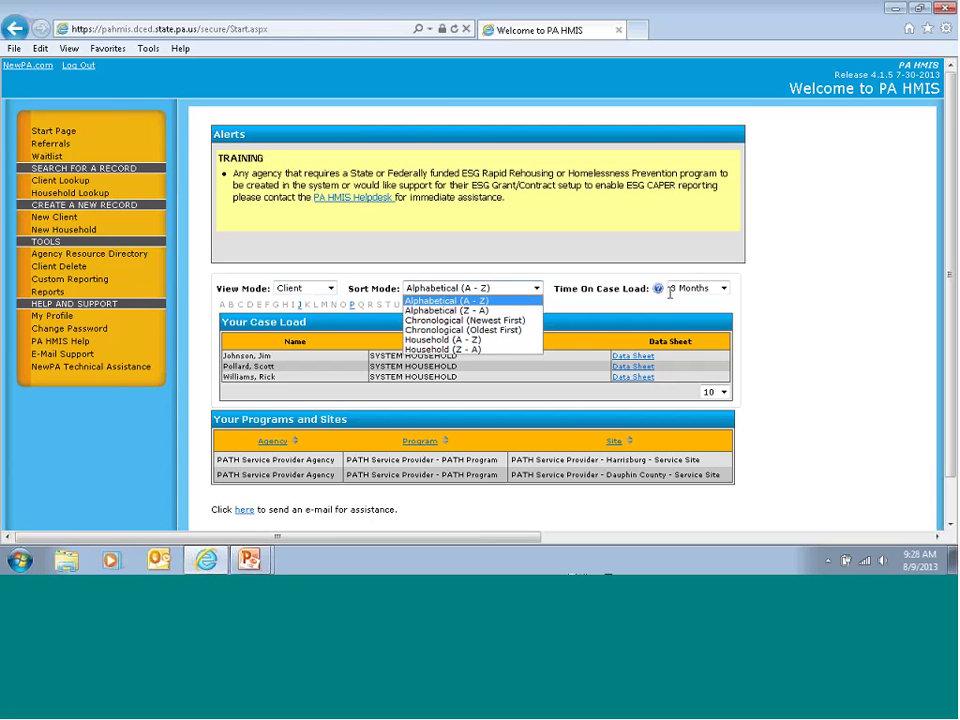
{"action": "left_click", "coordinate": [724, 288]}
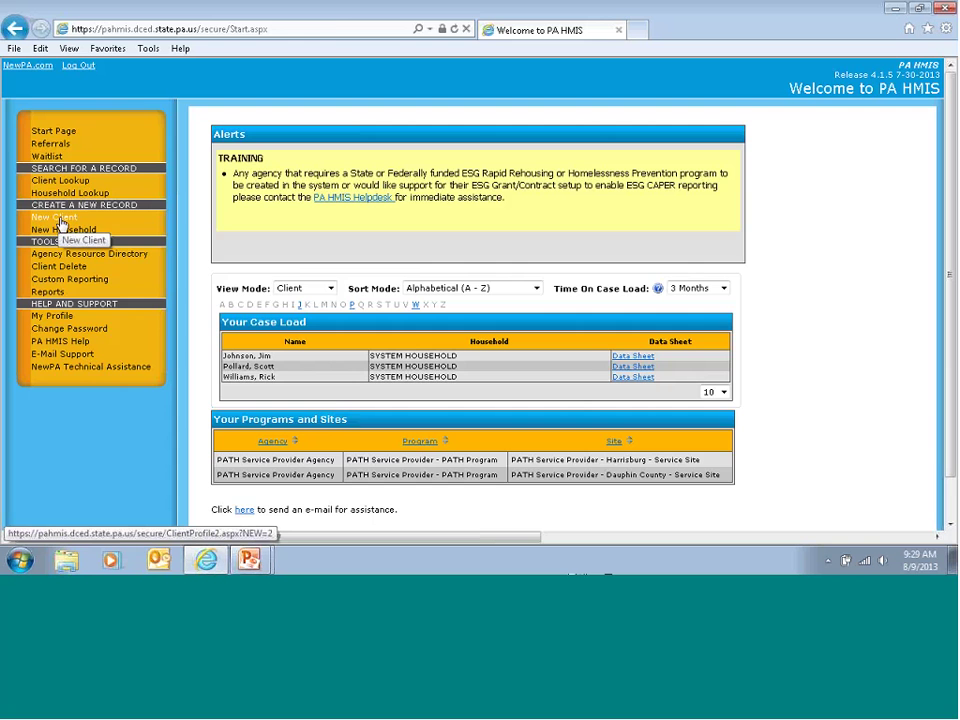
- Start a New Client record and place the cursor in the Client Profile search fields
{"action": "left_click", "coordinate": [60, 223]}
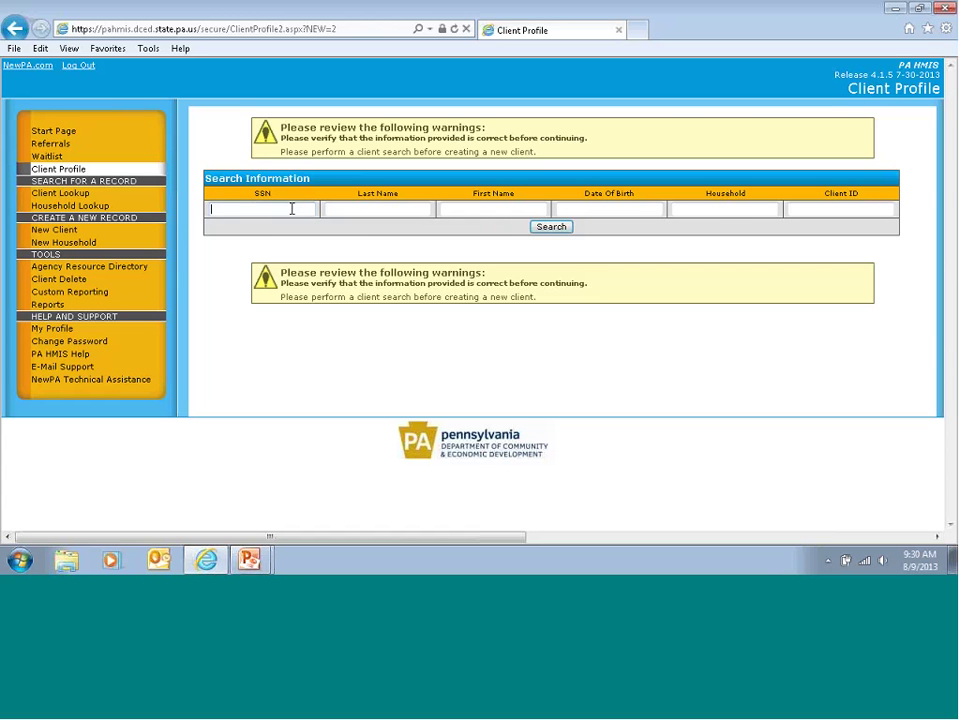
{"action": "left_click", "coordinate": [493, 210]}
{"action": "key", "text": "Tab"}
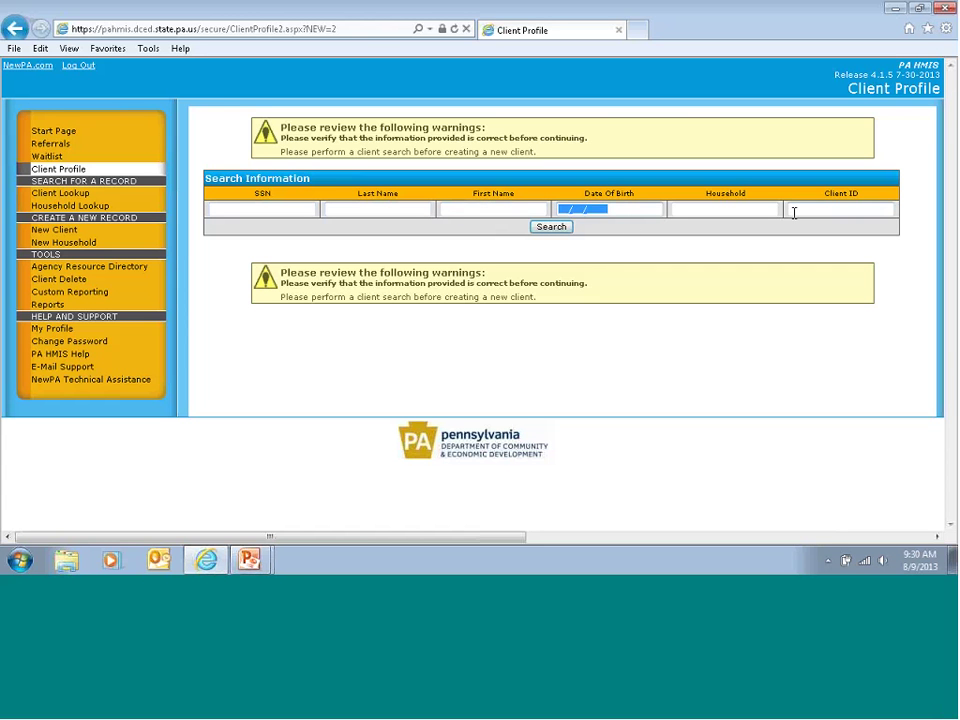
{"action": "left_click", "coordinate": [407, 208]}
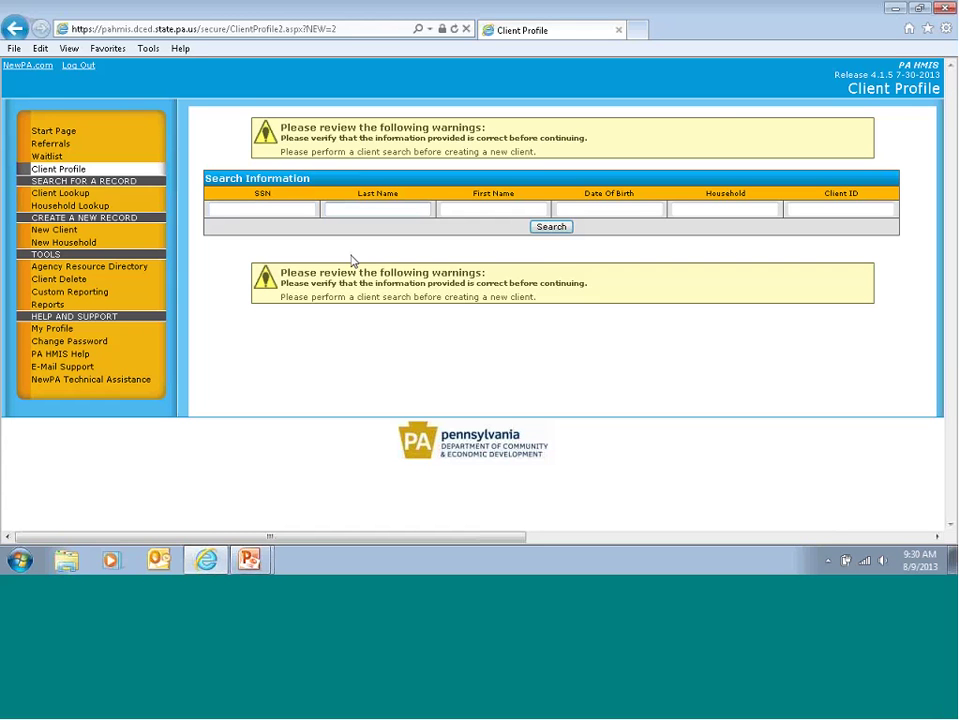
- Search existing clients by the client's last name and first name
{"action": "key", "text": "Tab"}
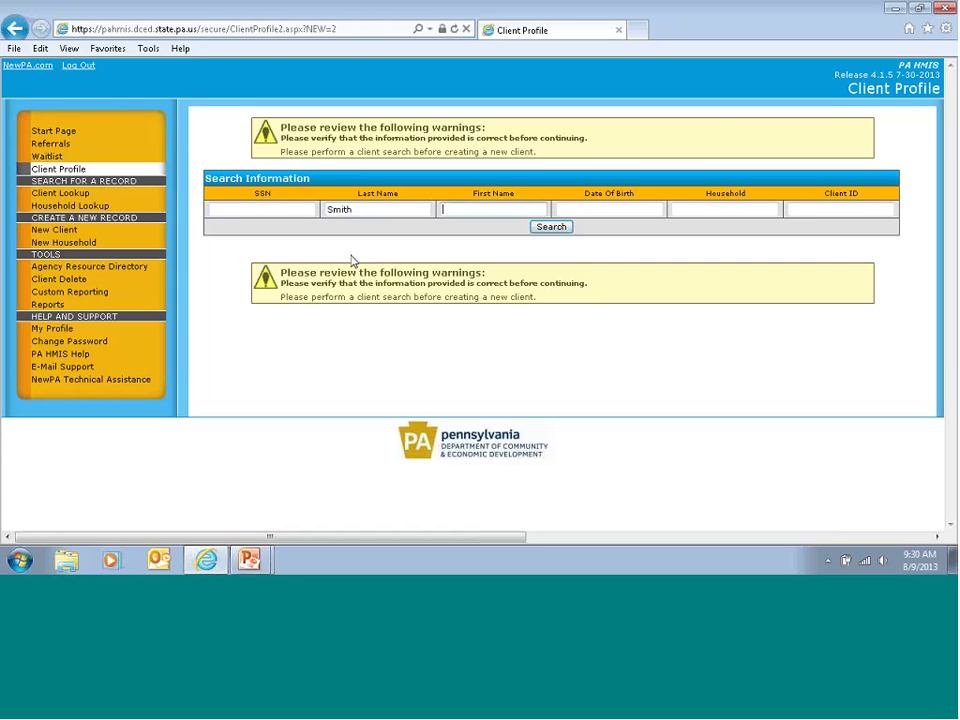
{"action": "left_click", "coordinate": [563, 233]}
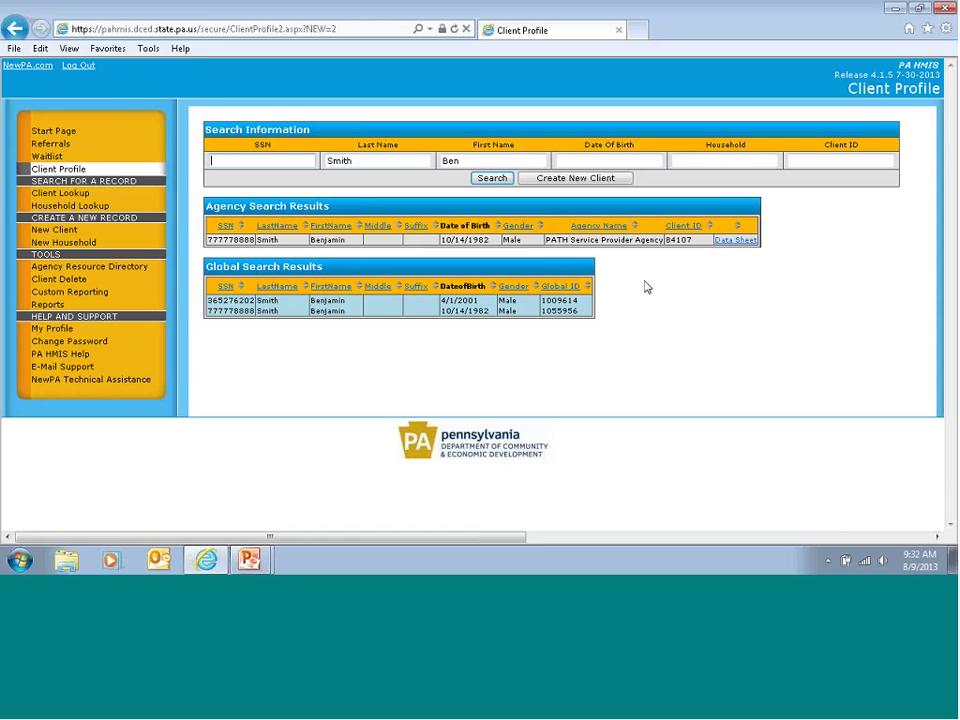
- Create a new client record with *PATH Service Provider Agency as the agency
{"action": "left_click", "coordinate": [587, 180]}
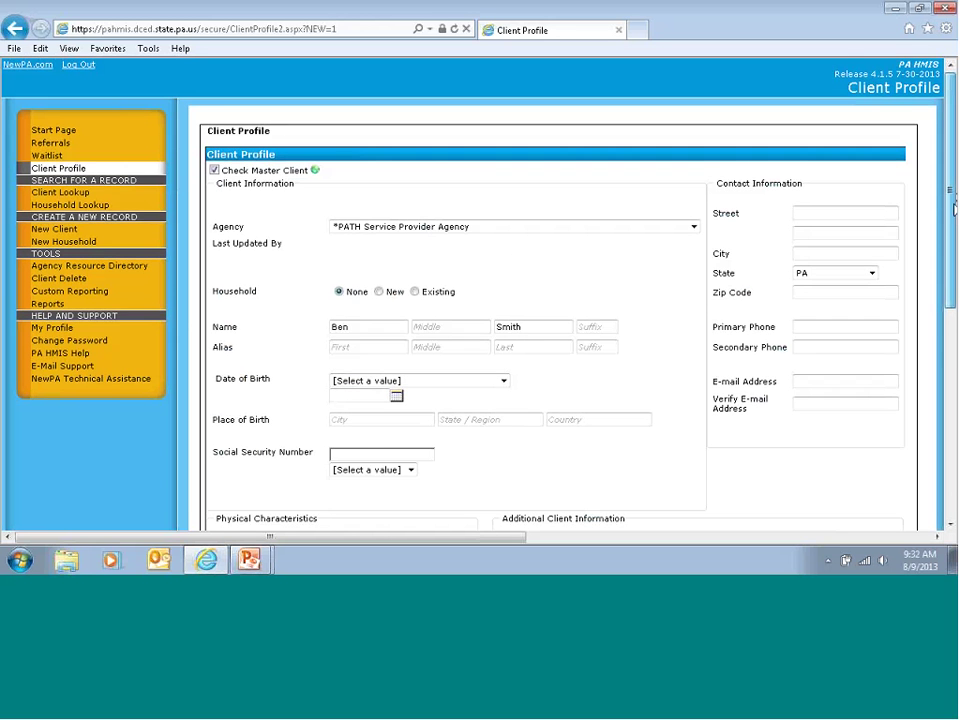
{"action": "scroll", "coordinate": [955, 215], "scroll_direction": "down", "scroll_amount": 1}
{"action": "scroll", "coordinate": [955, 215], "scroll_direction": "down", "scroll_amount": 2}
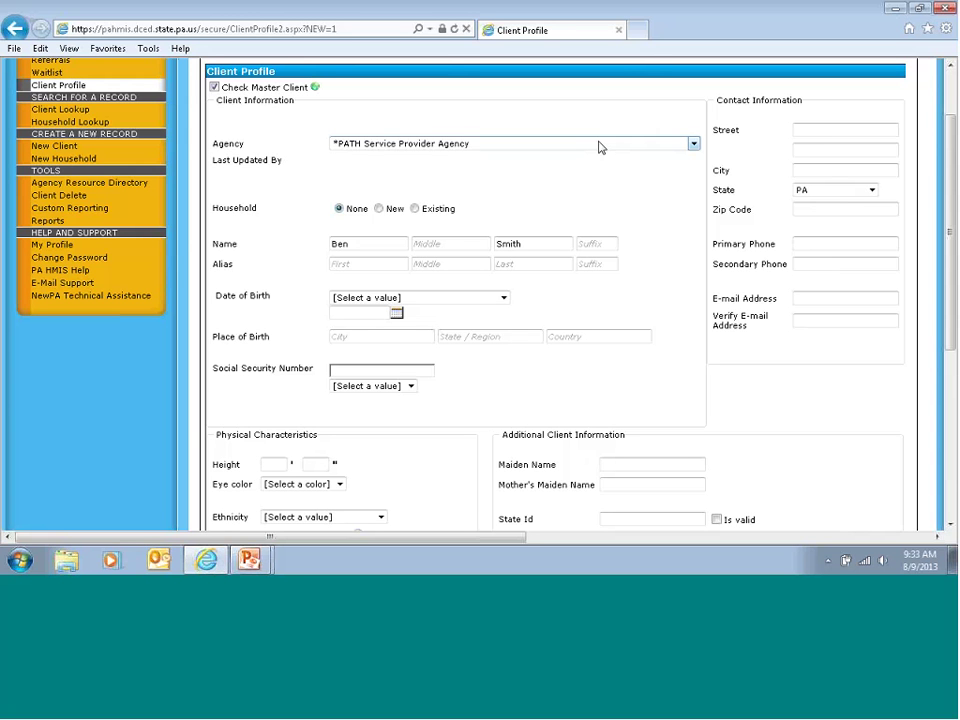
{"action": "left_click", "coordinate": [599, 146]}
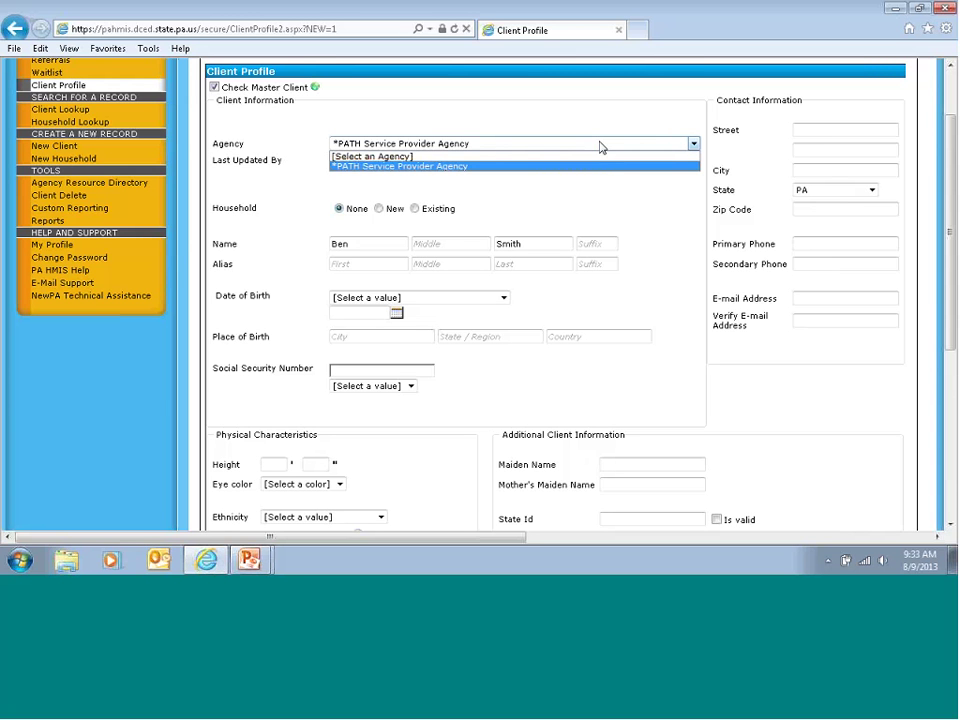
{"action": "left_click", "coordinate": [565, 166]}
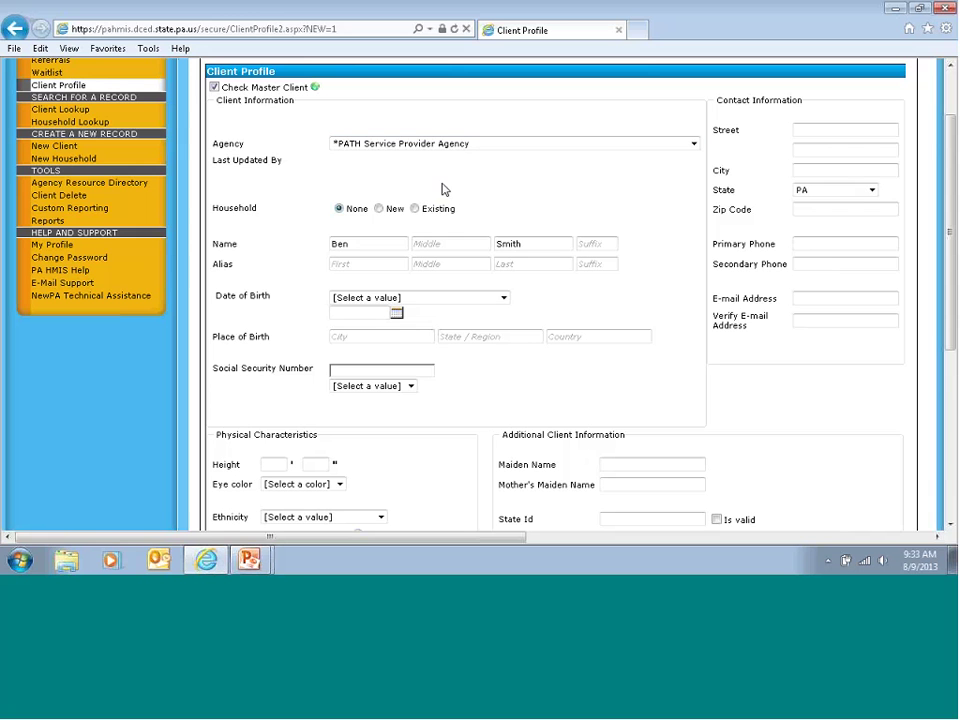
{"action": "key", "text": "Tab"}
{"action": "left_click", "coordinate": [527, 245]}
{"action": "left_click", "coordinate": [377, 245]}
{"action": "left_click", "coordinate": [372, 240]}
{"action": "left_click", "coordinate": [530, 244]}
- Scroll down and back up the Client Profile form to review its fields
{"action": "scroll", "coordinate": [297, 251], "scroll_direction": "down", "scroll_amount": 1}
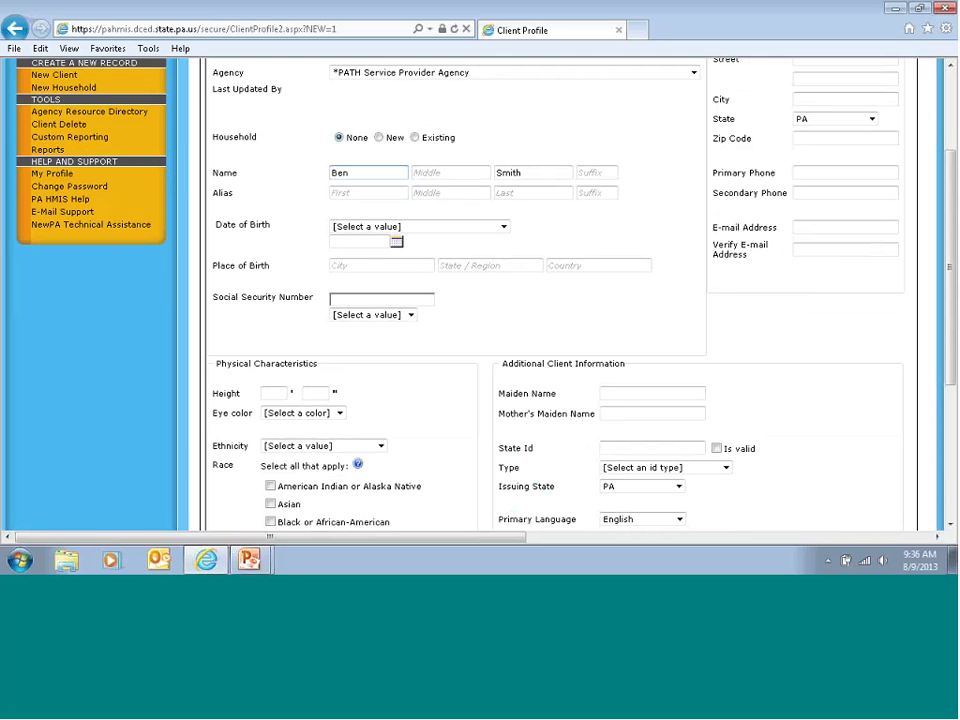
{"action": "scroll", "coordinate": [311, 176], "scroll_direction": "up", "scroll_amount": 1}
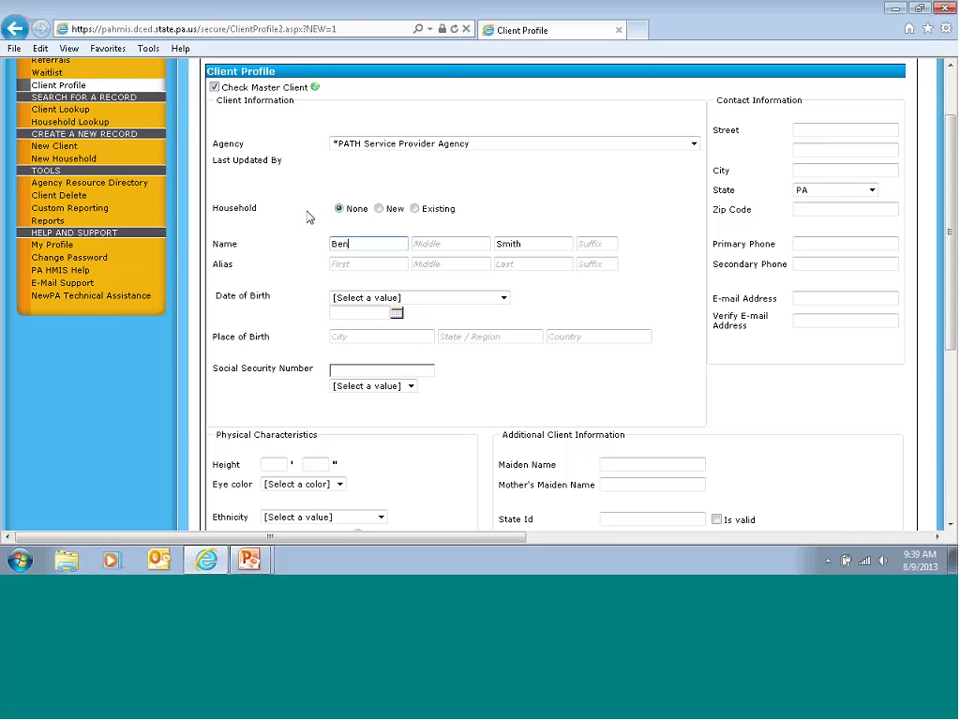
{"action": "scroll", "coordinate": [296, 223], "scroll_direction": "up", "scroll_amount": 2}
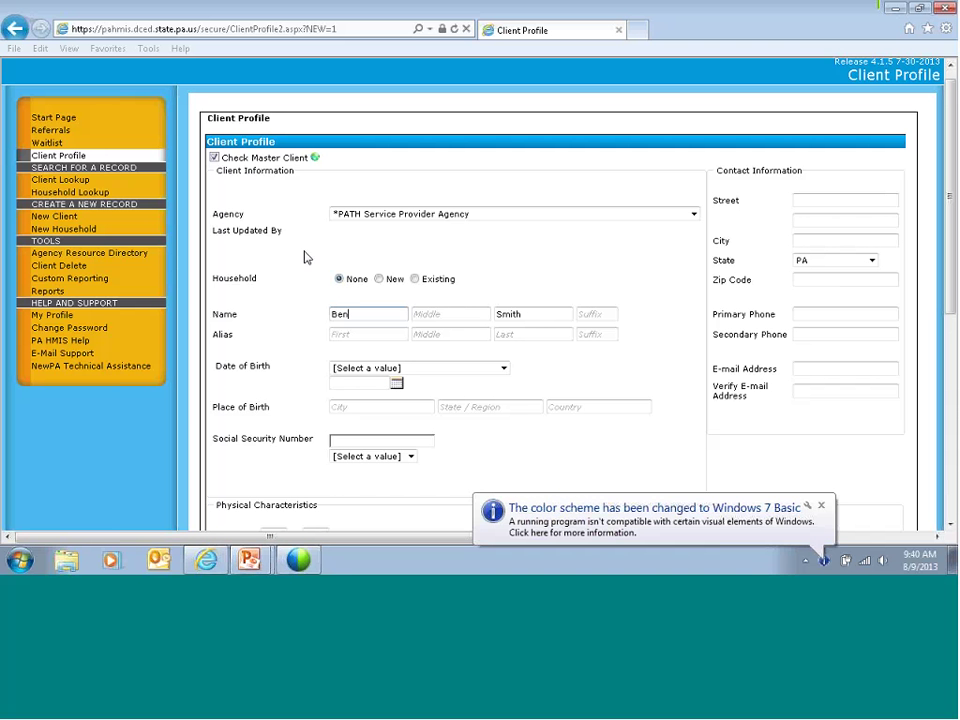
{"action": "left_click", "coordinate": [818, 505]}
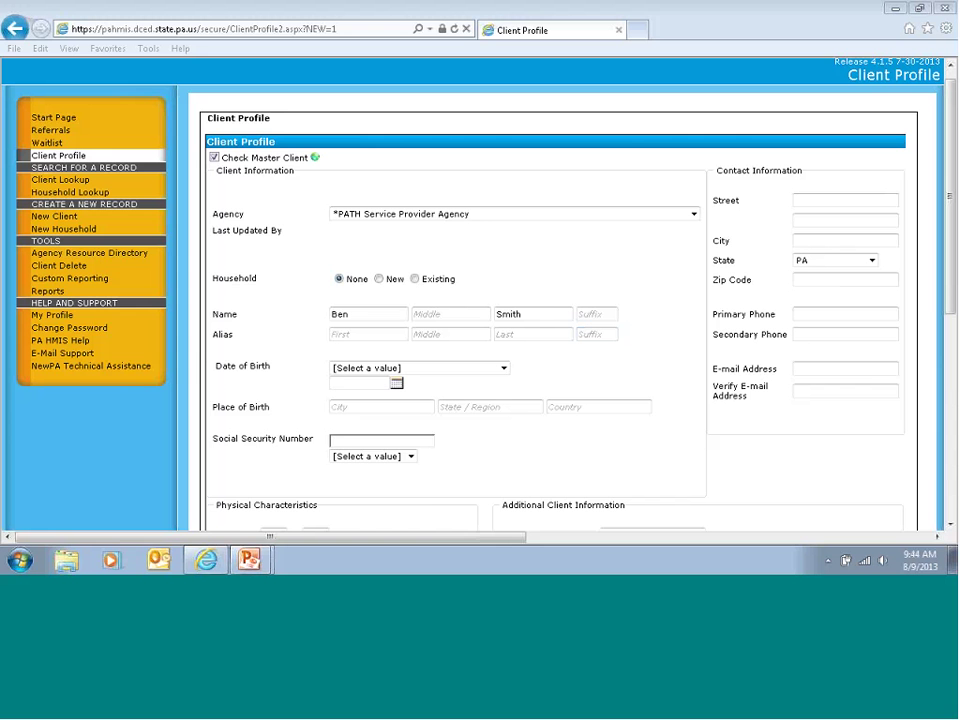
- Switch back to the PowerPoint slide show on the 'Universal Data Elements (Client Profile)' slide
{"action": "mouse_move", "coordinate": [253, 563]}
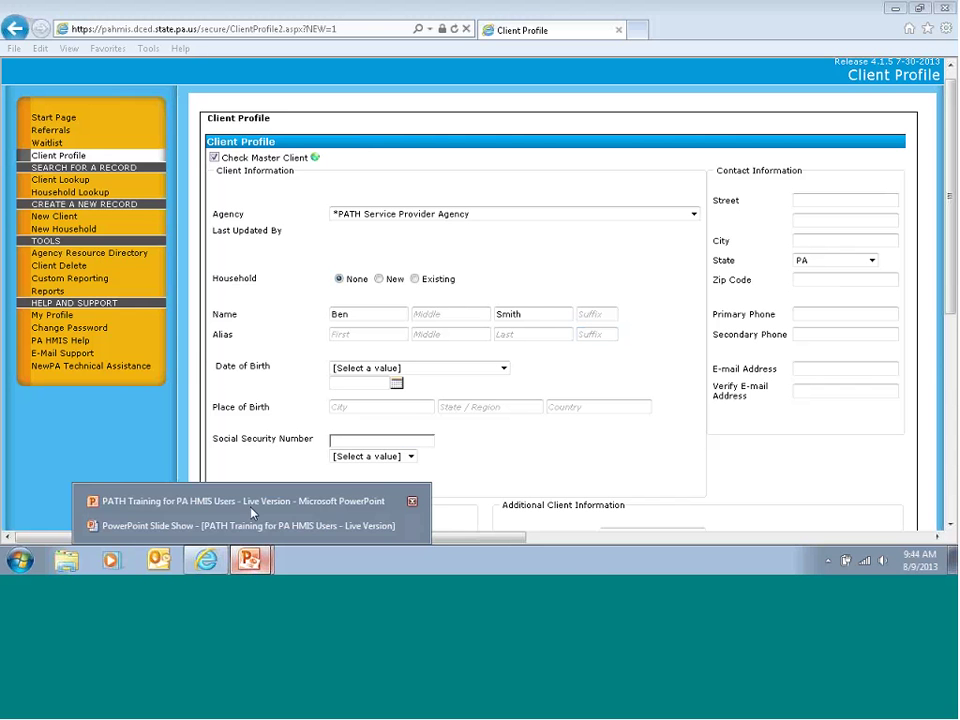
{"action": "left_click", "coordinate": [244, 525]}
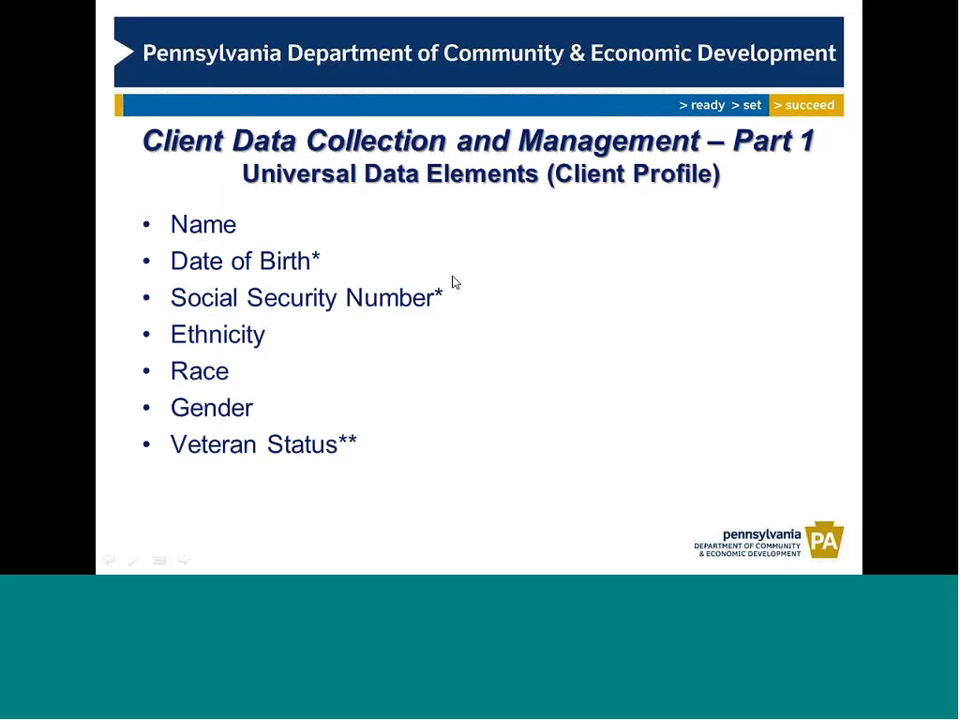
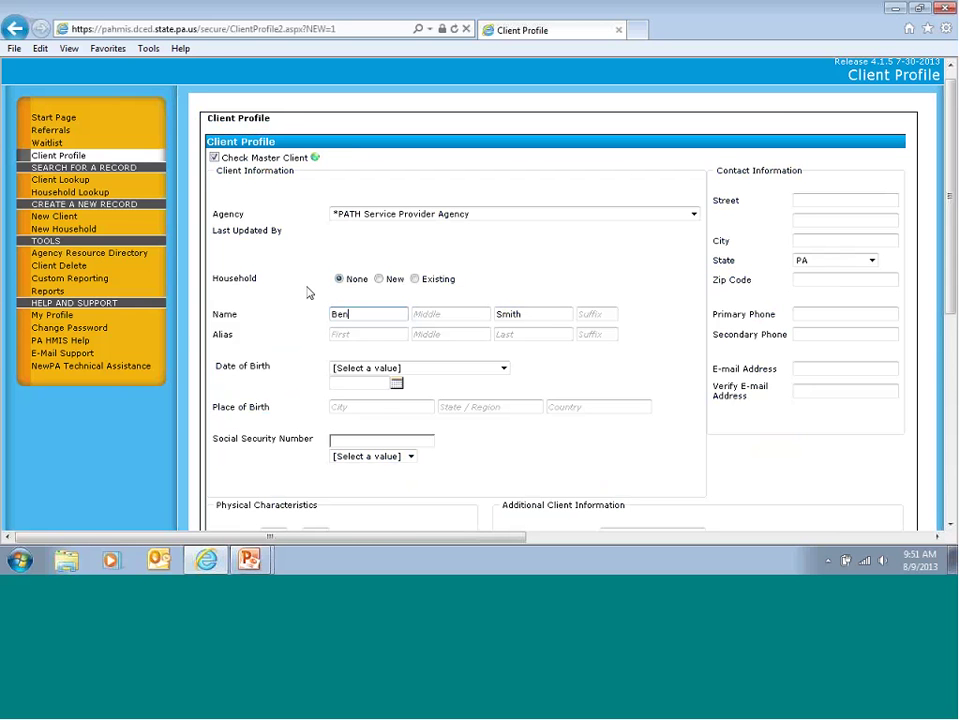
{"action": "scroll", "coordinate": [309, 292], "scroll_direction": "down", "scroll_amount": 3}
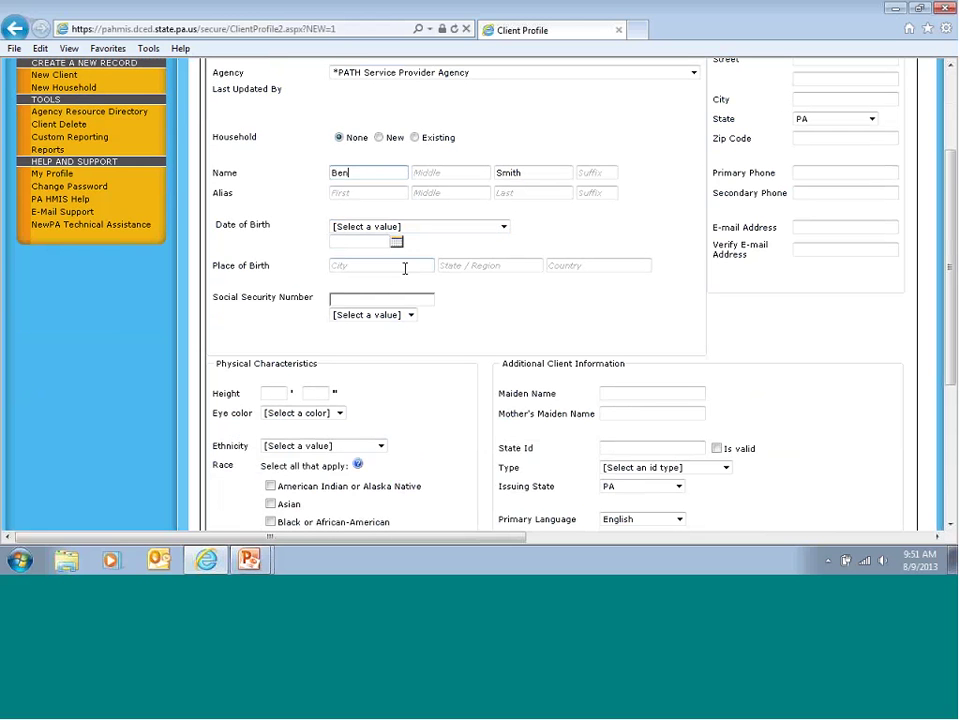
{"action": "left_click", "coordinate": [504, 227]}
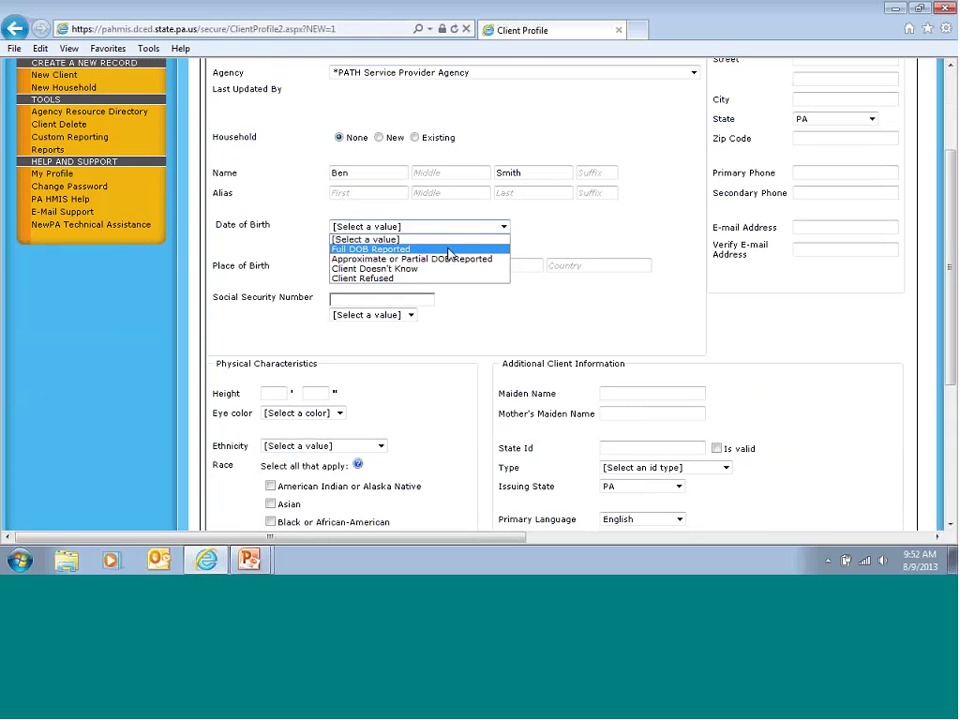
{"action": "left_click", "coordinate": [516, 245]}
{"action": "left_click", "coordinate": [411, 315]}
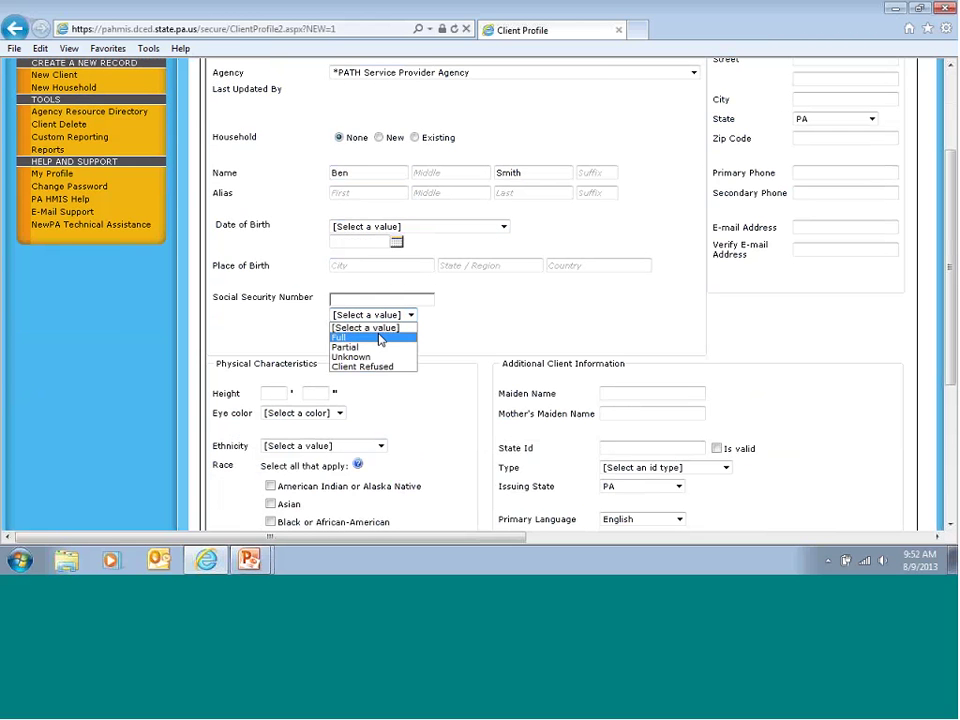
{"action": "left_click", "coordinate": [385, 227]}
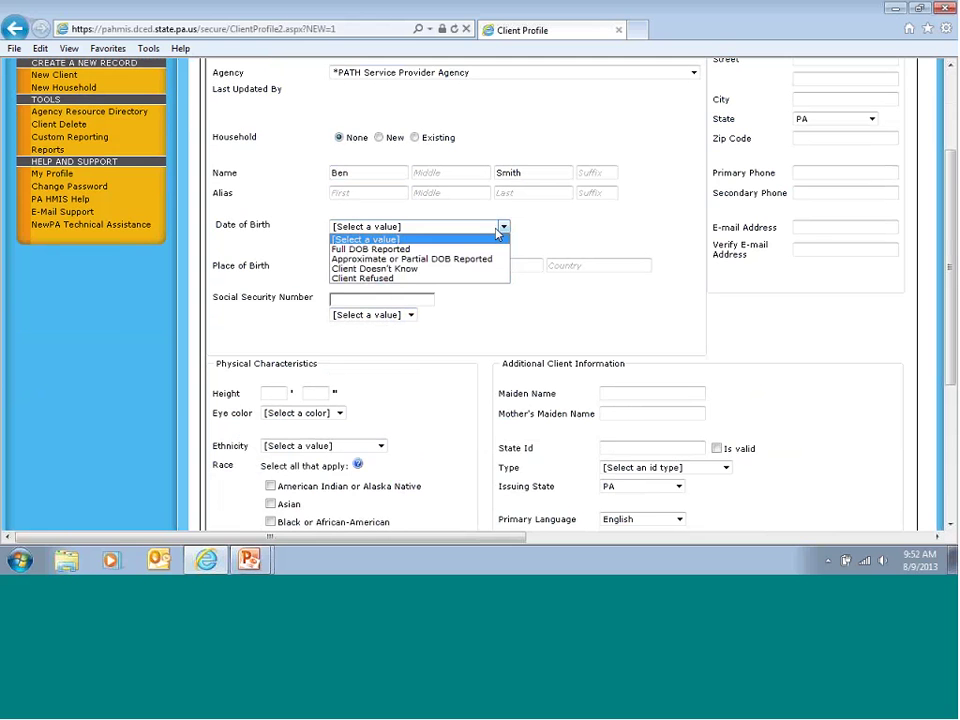
{"action": "left_click", "coordinate": [355, 248]}
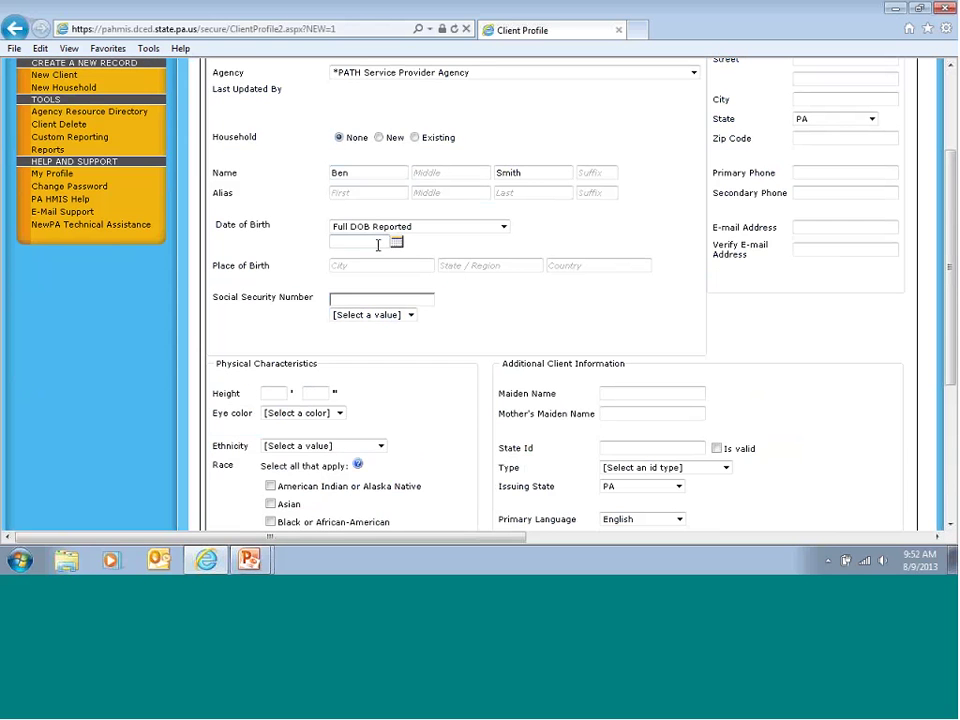
{"action": "left_click", "coordinate": [503, 227]}
{"action": "left_click", "coordinate": [415, 258]}
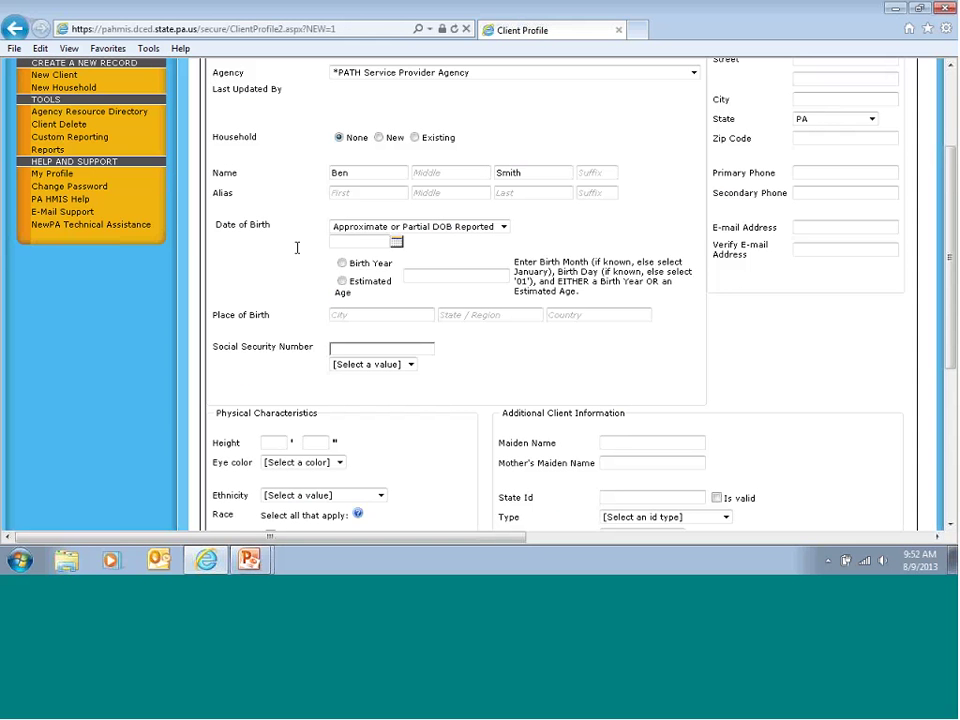
{"action": "left_click", "coordinate": [341, 265]}
{"action": "left_click", "coordinate": [342, 282]}
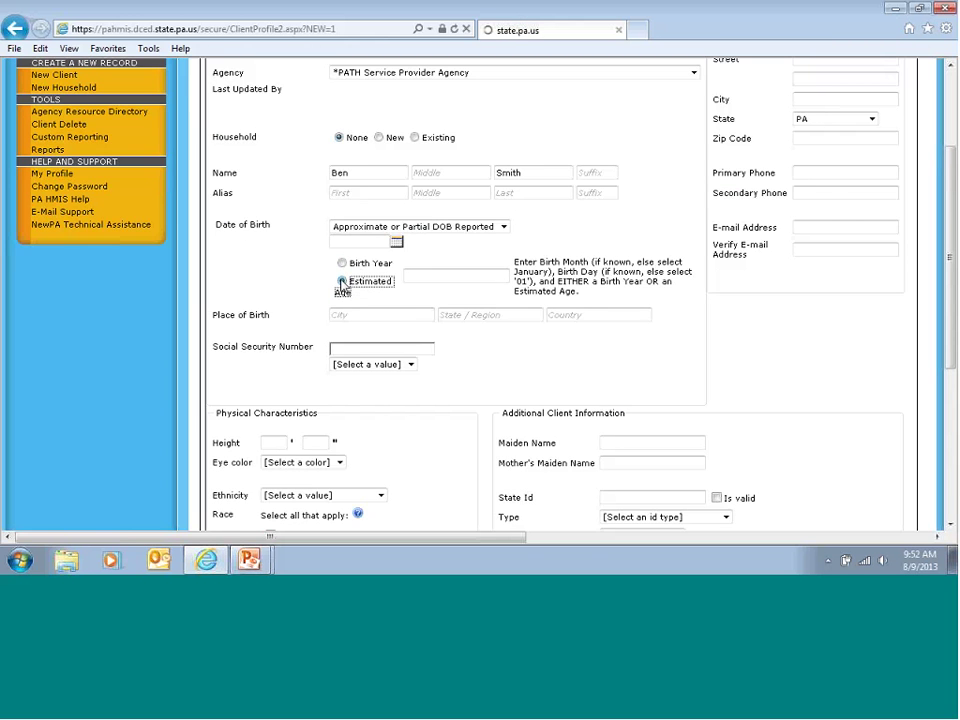
{"action": "left_click", "coordinate": [365, 227]}
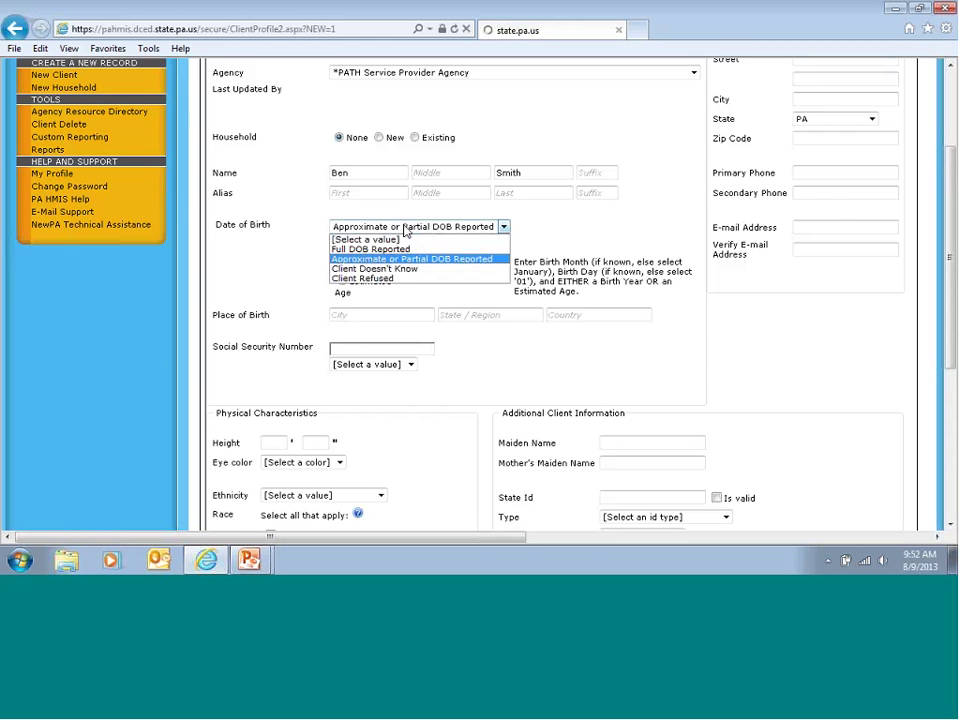
{"action": "left_click", "coordinate": [366, 239]}
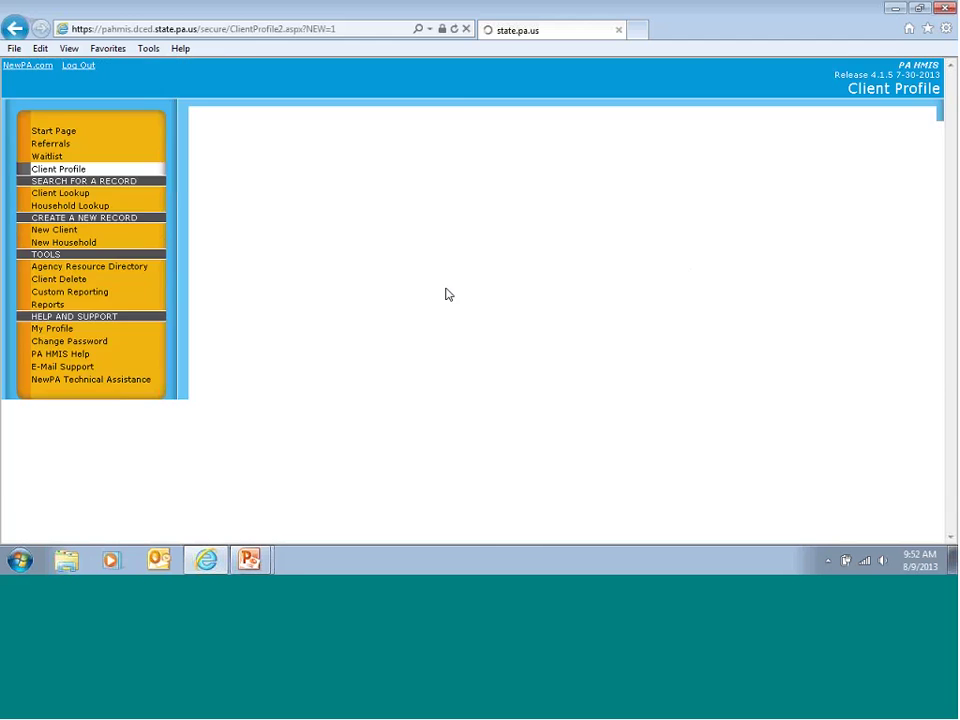
- Open the Ethnicity dropdown under Physical Characteristics to show its four choices
{"action": "scroll", "coordinate": [430, 293], "scroll_direction": "down", "scroll_amount": 5}
{"action": "scroll", "coordinate": [367, 322], "scroll_direction": "down", "scroll_amount": 1}
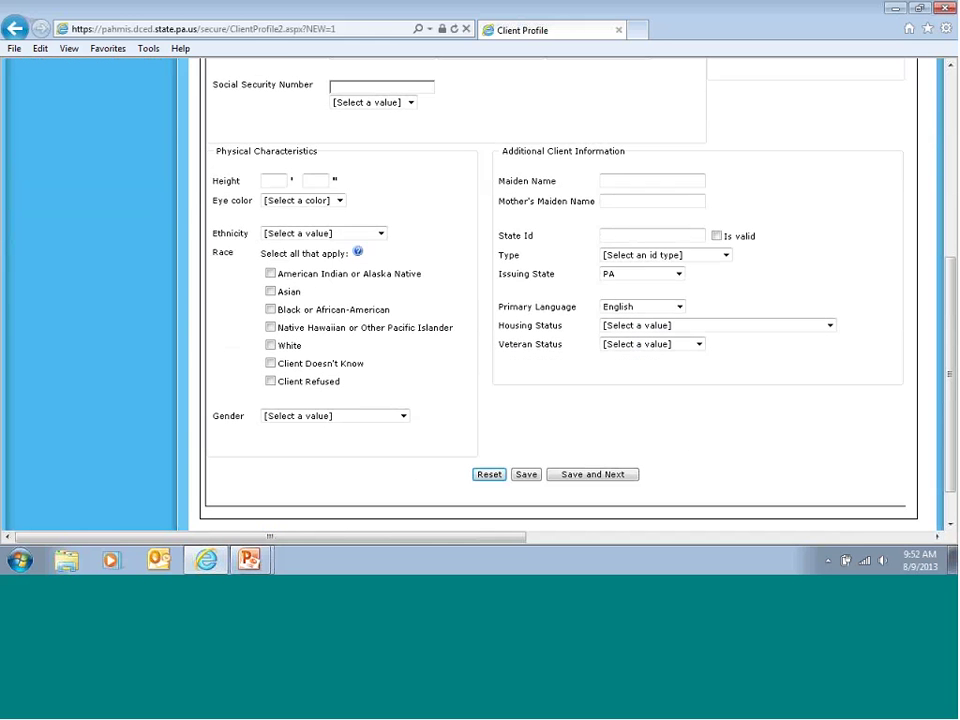
{"action": "left_click", "coordinate": [316, 236]}
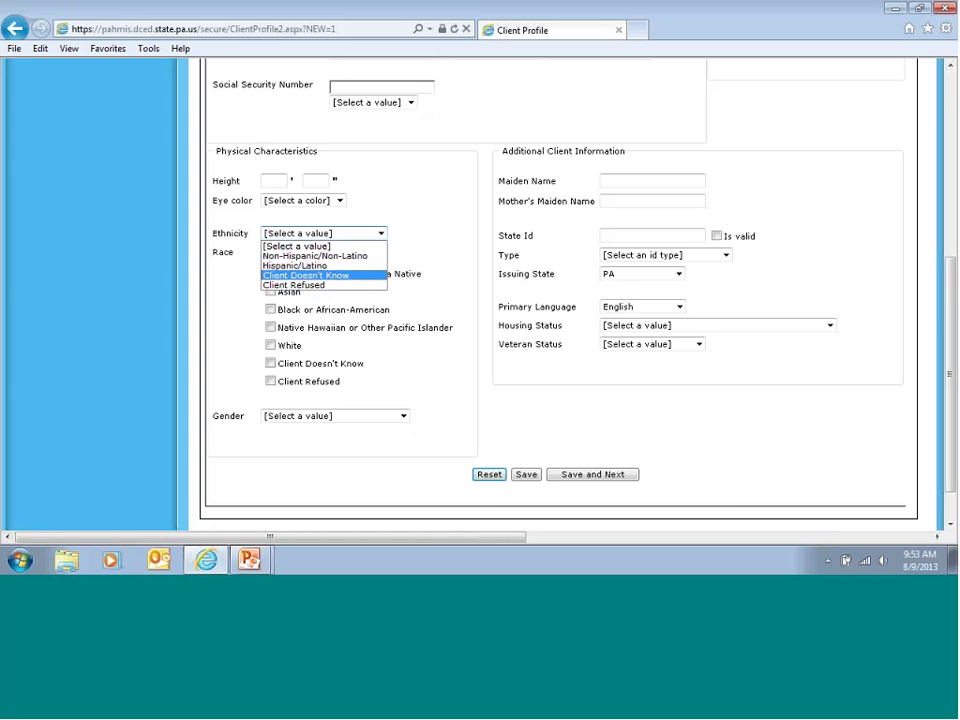
{"action": "left_click", "coordinate": [444, 215]}
{"action": "scroll", "coordinate": [444, 215], "scroll_direction": "down", "scroll_amount": 2}
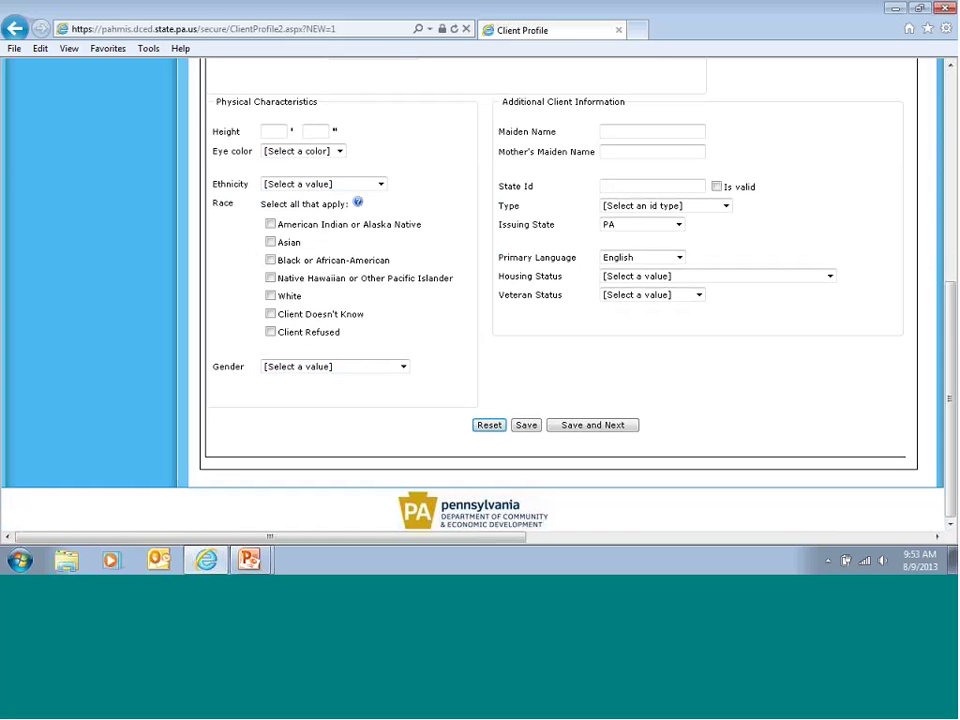
{"action": "left_click", "coordinate": [270, 296]}
{"action": "left_click", "coordinate": [270, 260]}
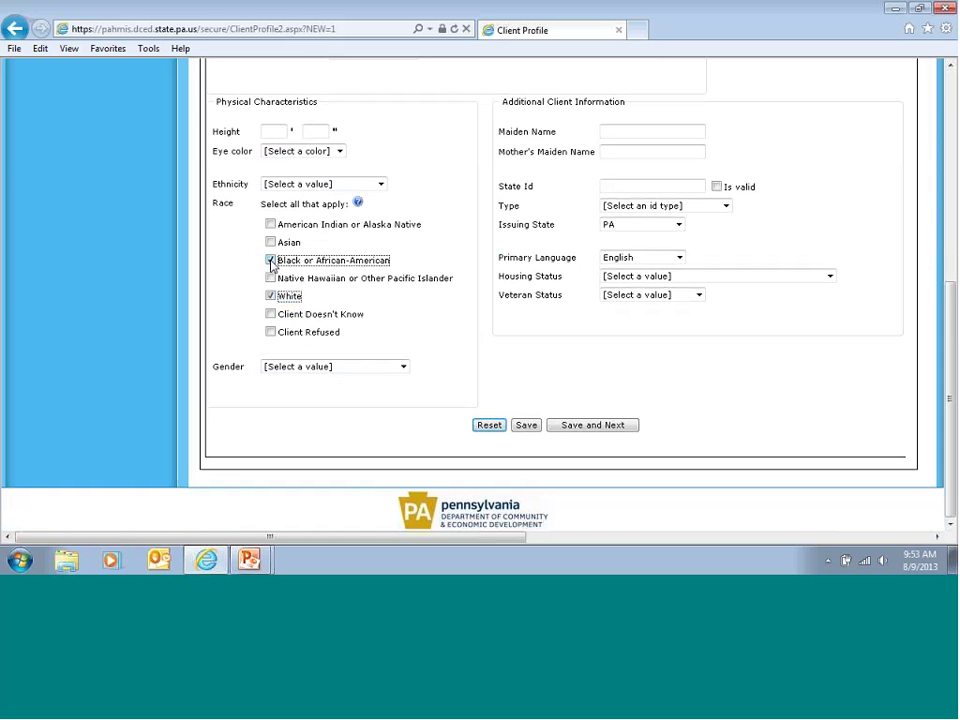
{"action": "left_click", "coordinate": [270, 242]}
{"action": "left_click", "coordinate": [270, 224]}
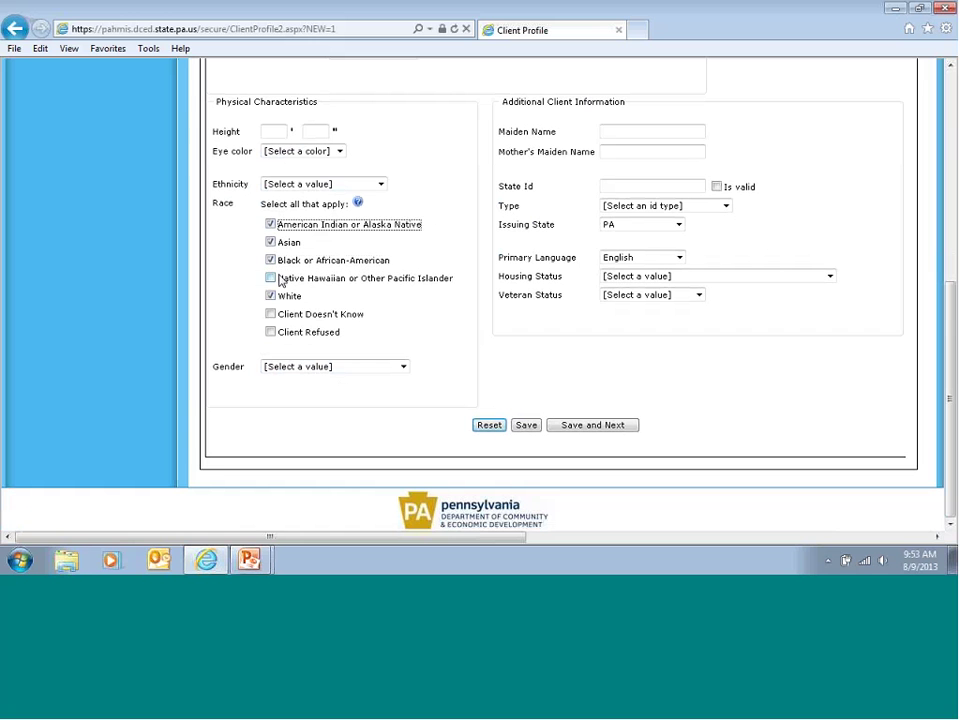
{"action": "left_click", "coordinate": [270, 314]}
{"action": "left_click", "coordinate": [270, 278]}
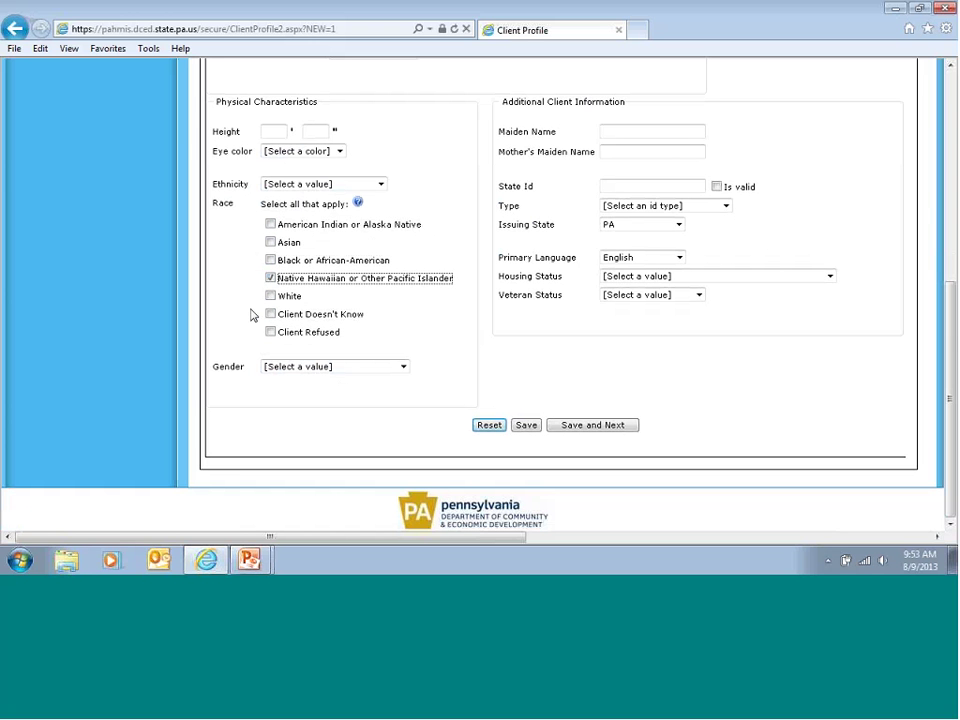
{"action": "left_click", "coordinate": [270, 278]}
{"action": "left_click", "coordinate": [402, 366]}
{"action": "left_click", "coordinate": [446, 339]}
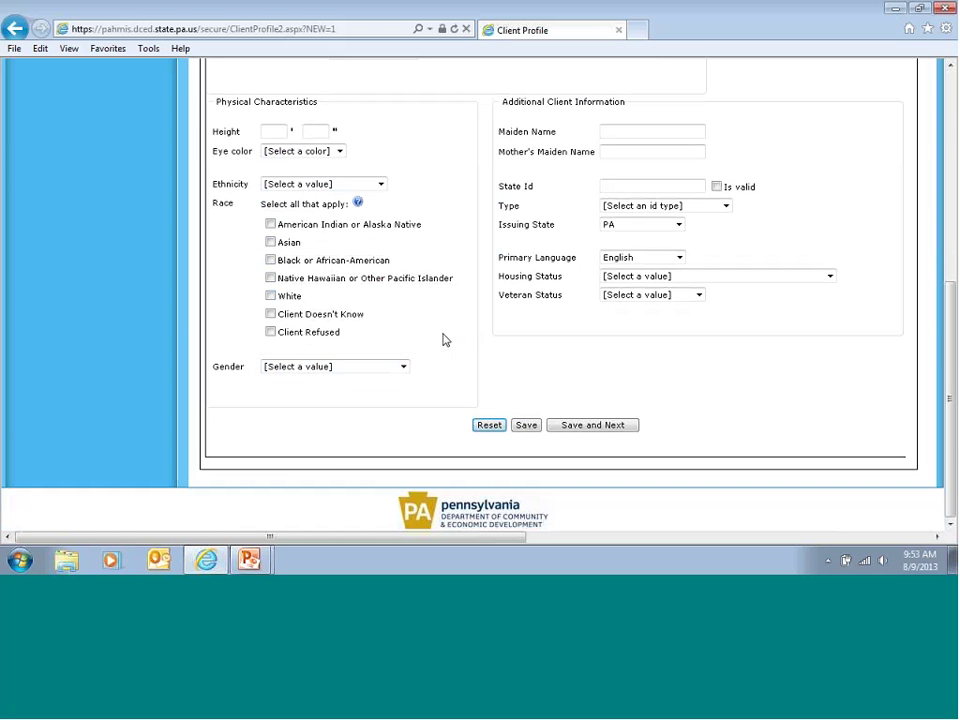
{"action": "left_click", "coordinate": [624, 130]}
{"action": "left_click", "coordinate": [829, 277]}
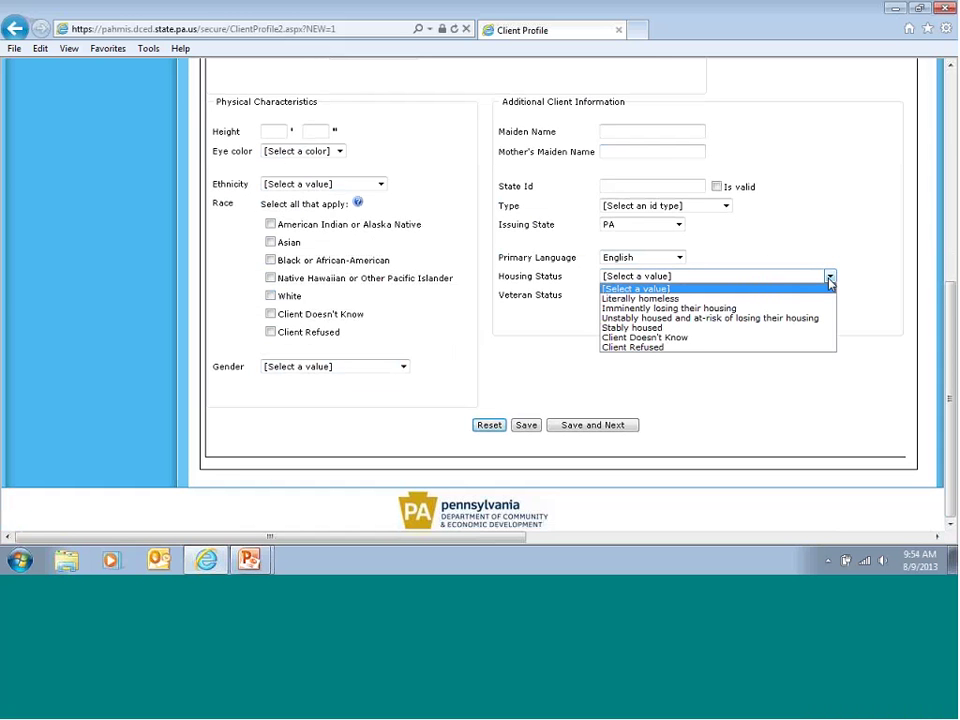
- Leave Housing Status unset and set Veteran Status to Yes, revealing Military Service History
{"action": "left_click", "coordinate": [793, 259]}
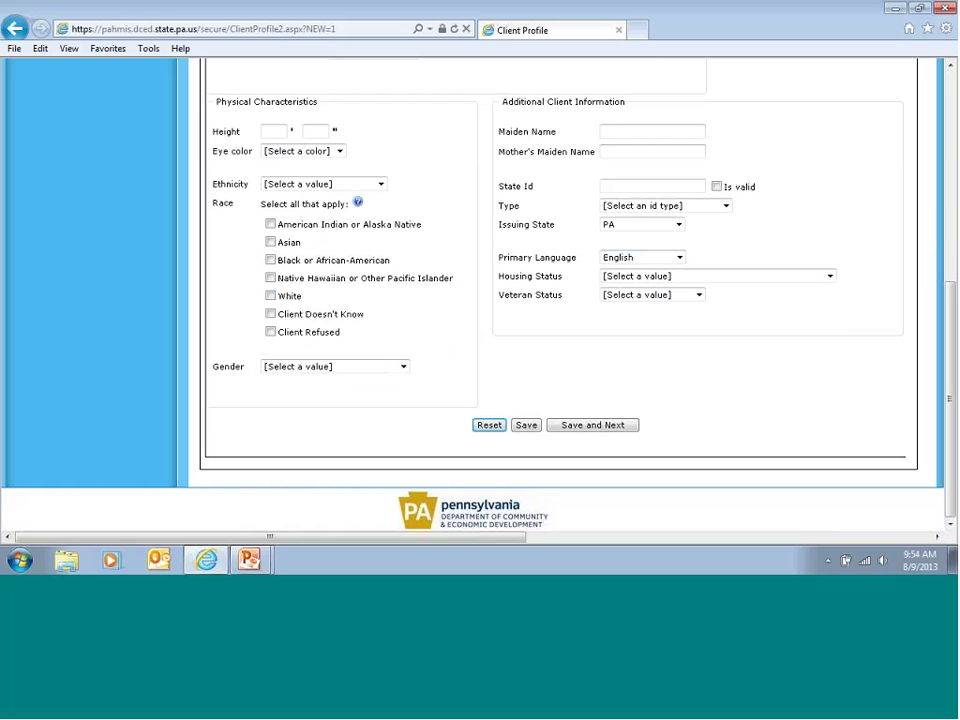
{"action": "left_click", "coordinate": [690, 296]}
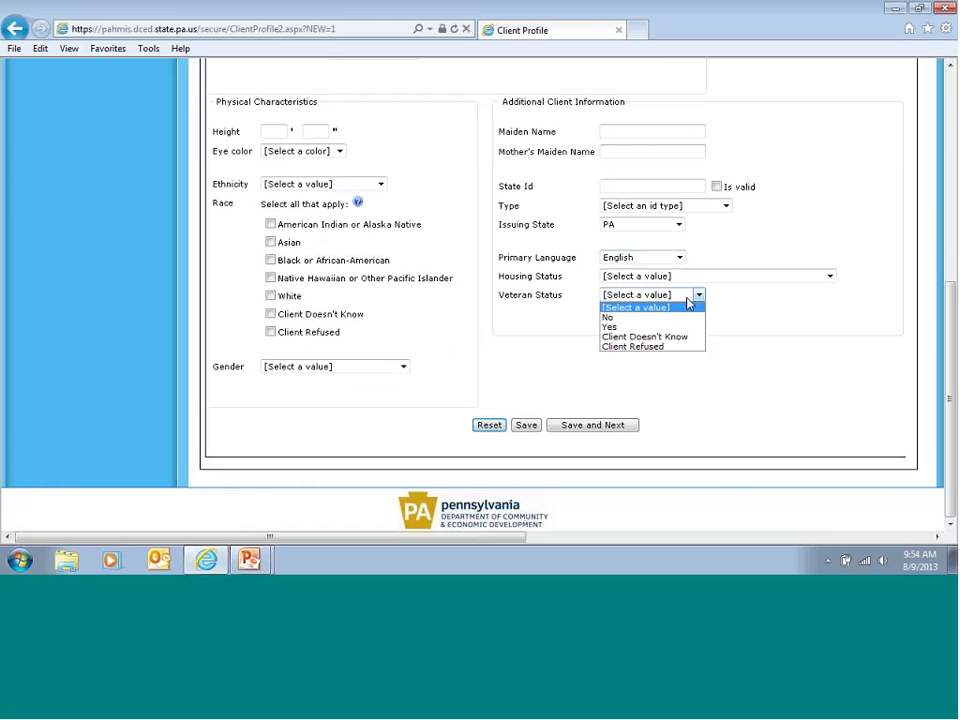
{"action": "left_click", "coordinate": [659, 329]}
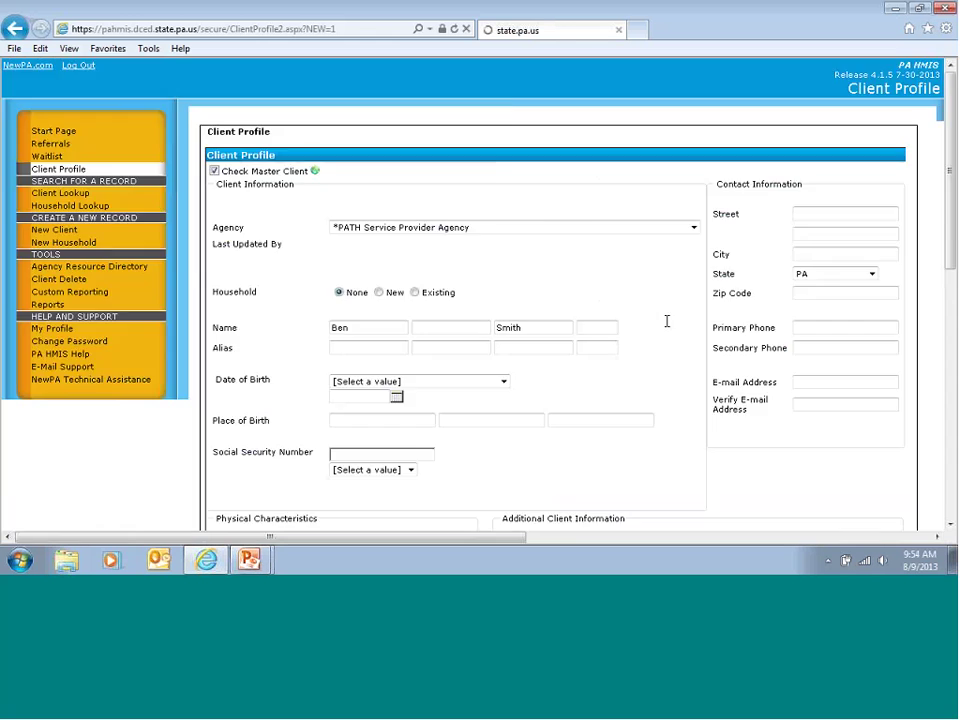
{"action": "scroll", "coordinate": [834, 276], "scroll_direction": "down", "scroll_amount": 2}
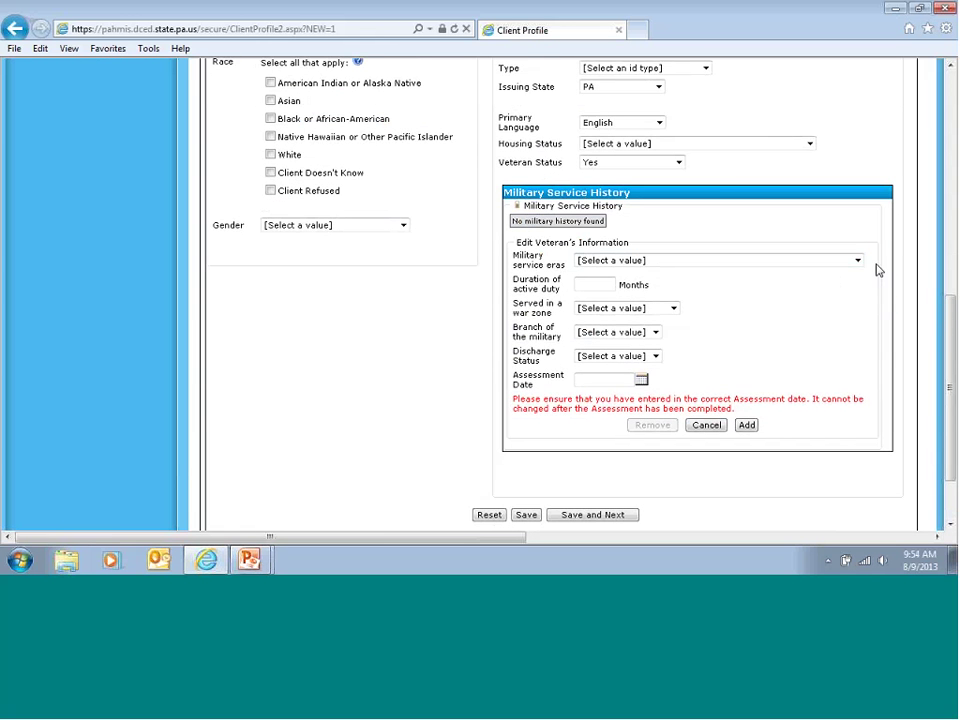
- Set the military service era to Persian Gulf Era
{"action": "left_click", "coordinate": [857, 261]}
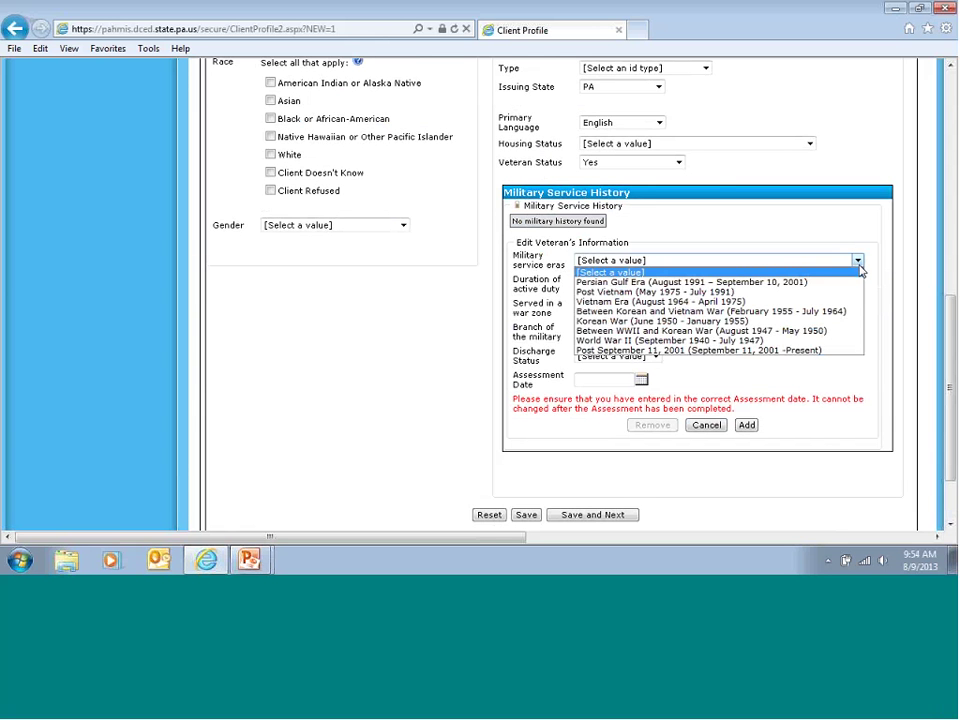
{"action": "left_click", "coordinate": [741, 282]}
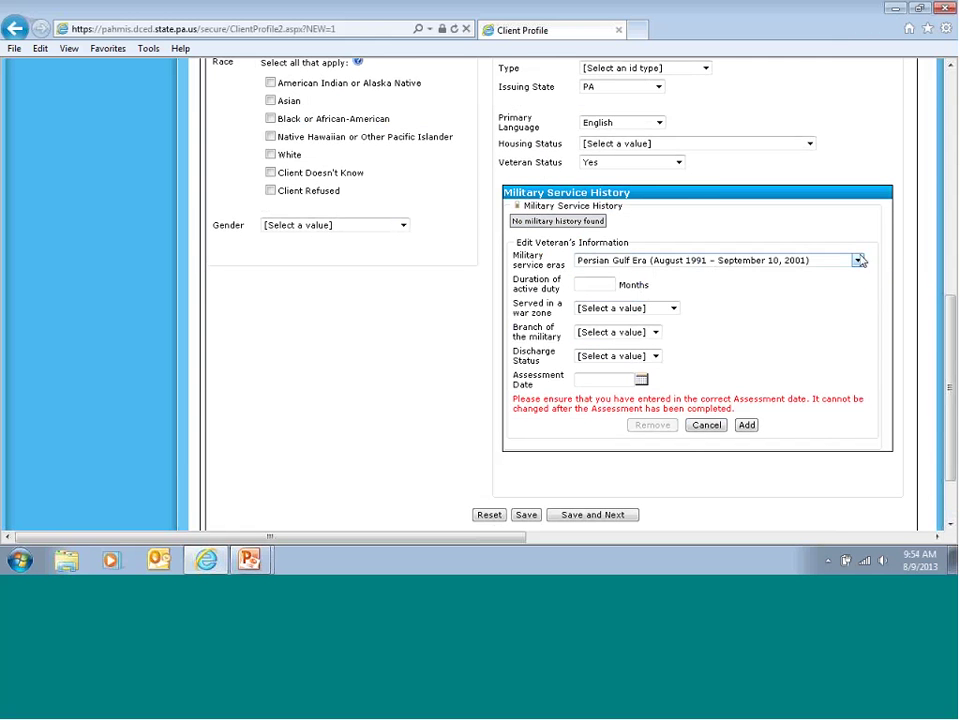
{"action": "left_click", "coordinate": [705, 261]}
{"action": "left_click", "coordinate": [720, 407]}
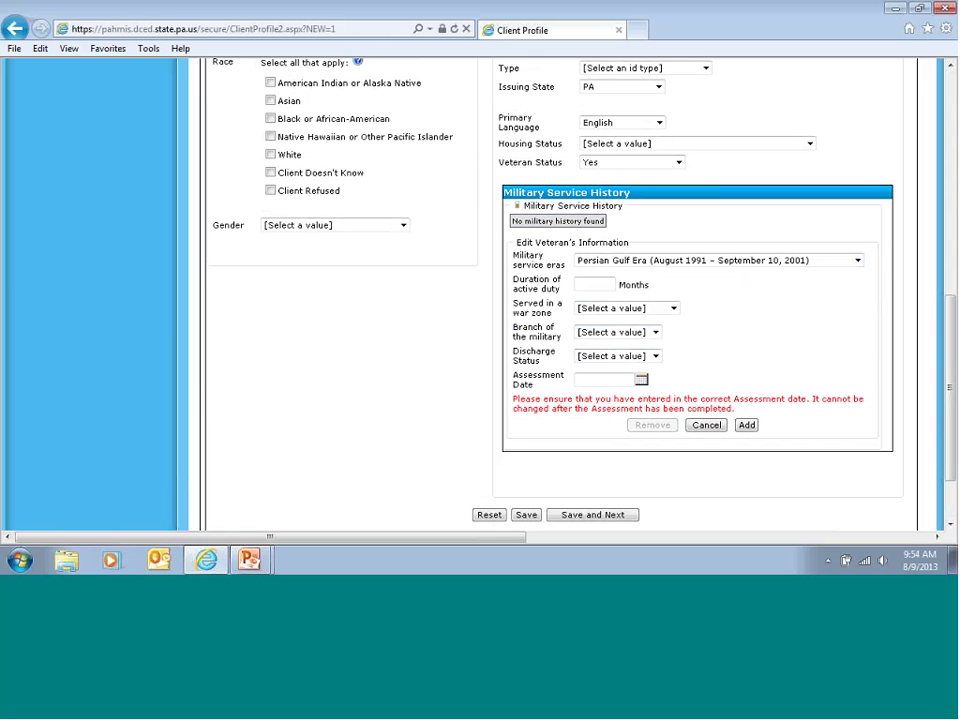
- Switch Veteran Status to No, removing the Military Service History panel
{"action": "left_click", "coordinate": [770, 263]}
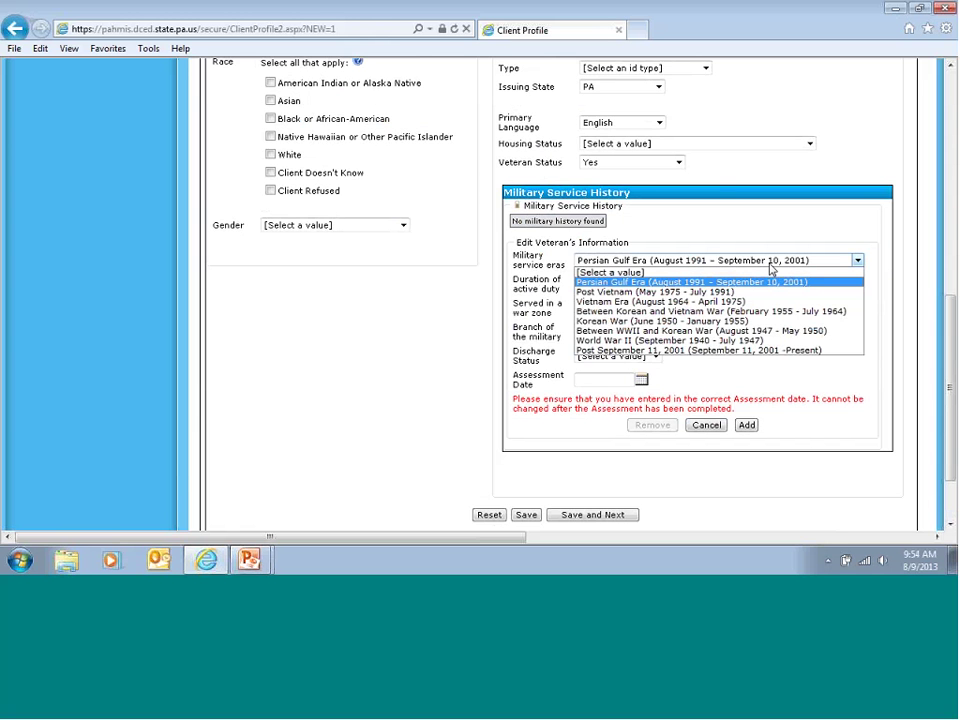
{"action": "left_click", "coordinate": [714, 366]}
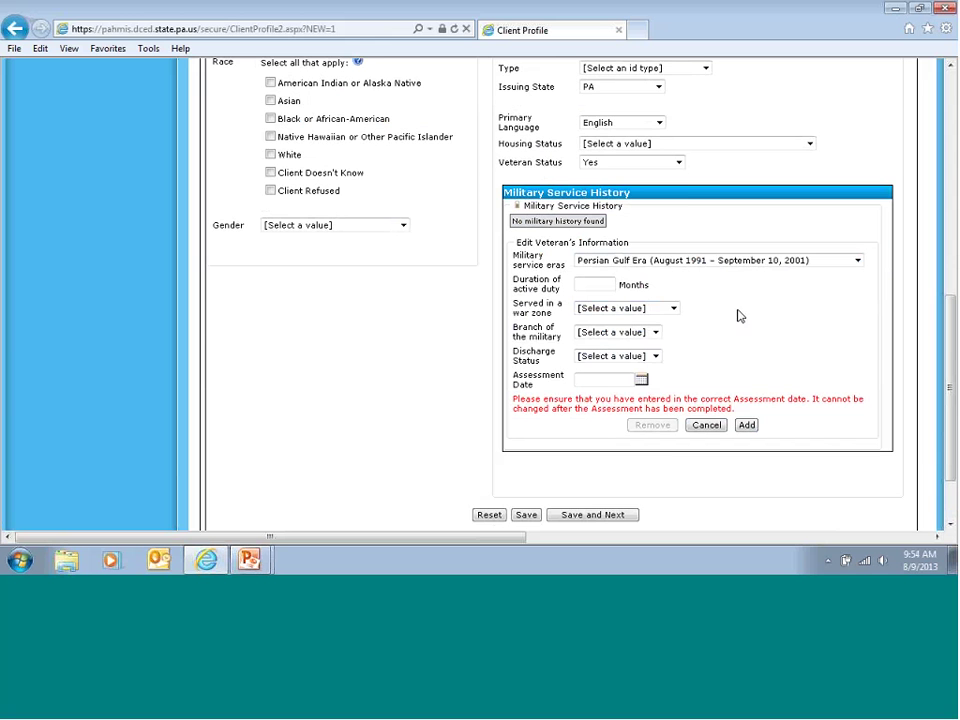
{"action": "left_click", "coordinate": [665, 162]}
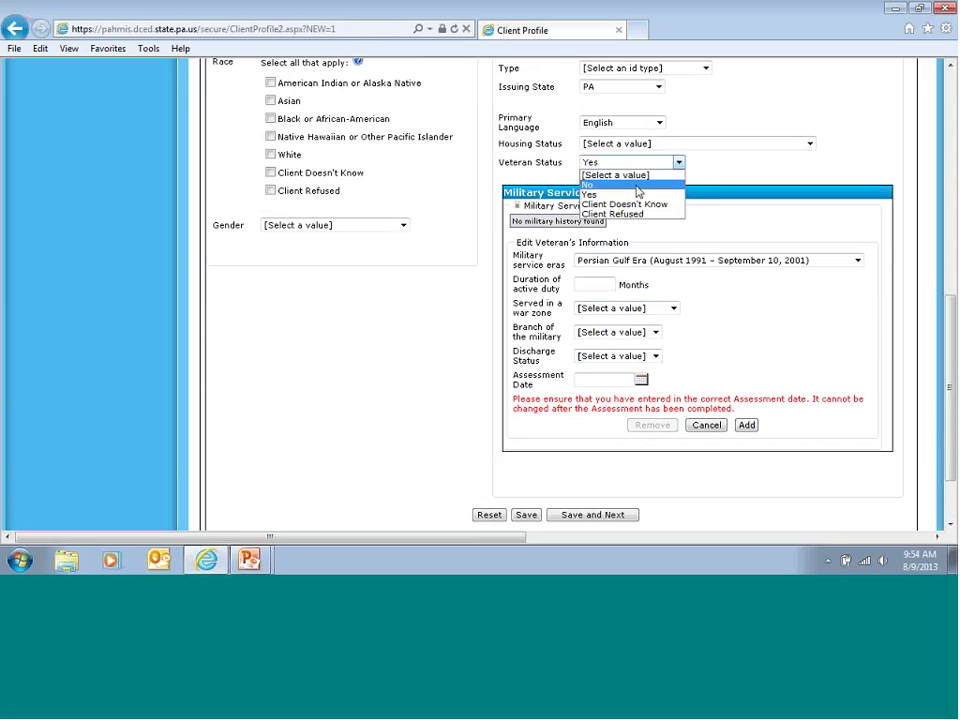
{"action": "left_click", "coordinate": [639, 193]}
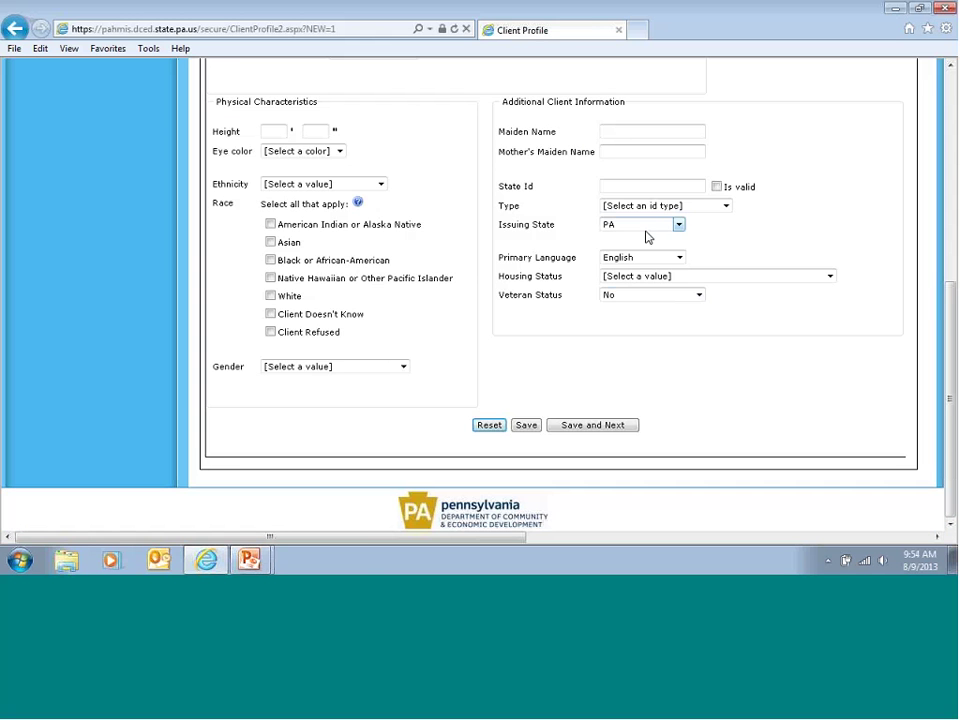
- Reset Veteran Status to [Select a value]
{"action": "left_click", "coordinate": [649, 295]}
{"action": "left_click", "coordinate": [649, 307]}
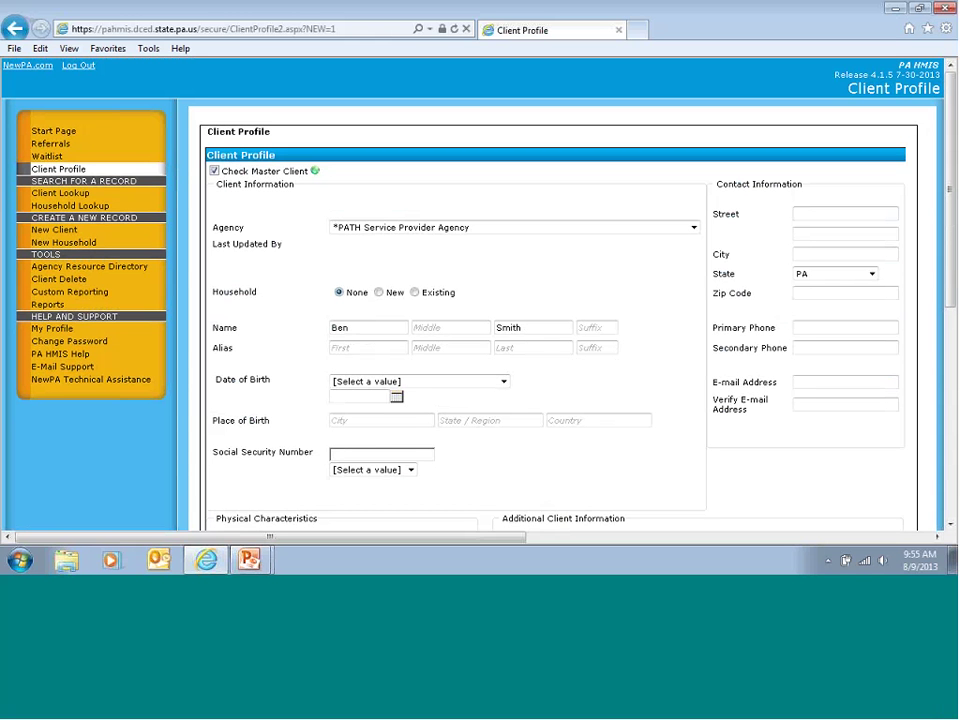
- Set the new client's Gender to Male
{"action": "scroll", "coordinate": [521, 246], "scroll_direction": "down", "scroll_amount": 4}
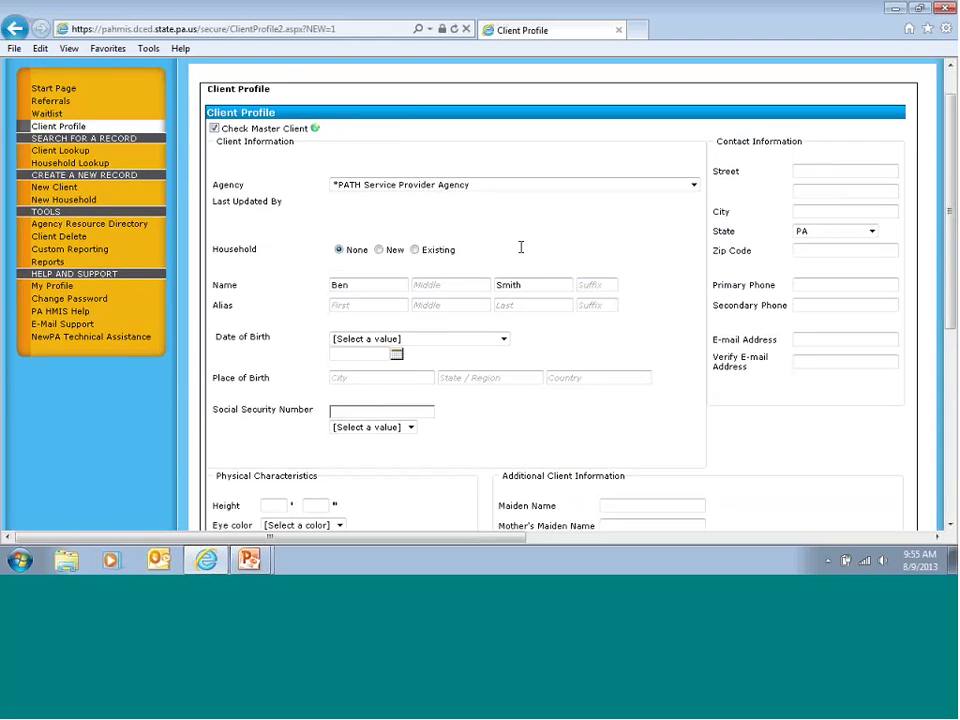
{"action": "left_click", "coordinate": [403, 429]}
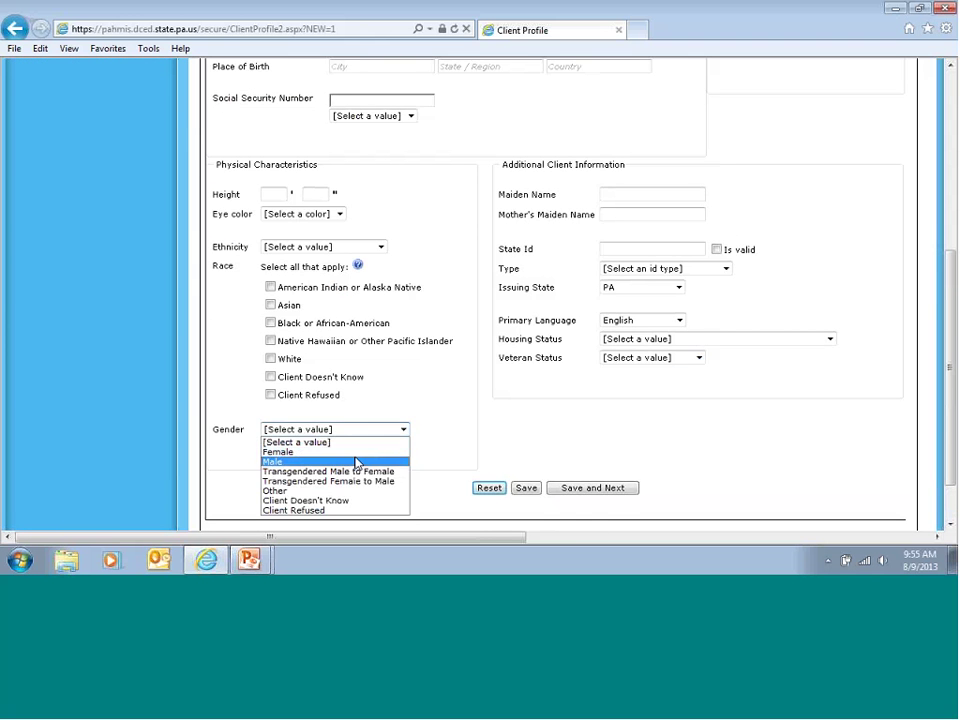
{"action": "left_click", "coordinate": [360, 459]}
{"action": "scroll", "coordinate": [443, 317], "scroll_direction": "up", "scroll_amount": 5}
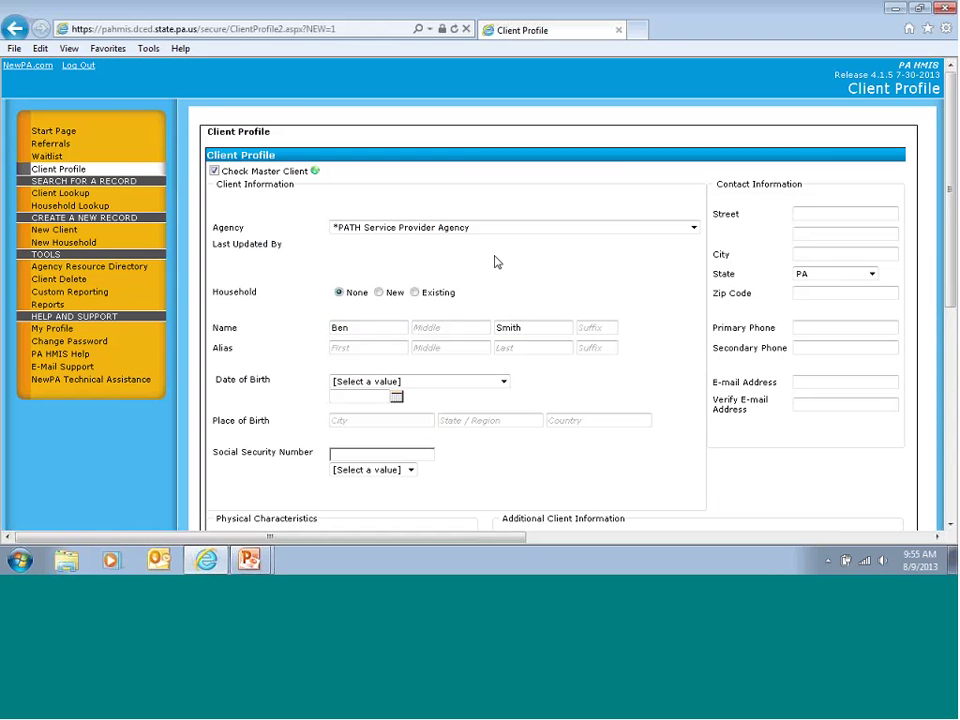
{"action": "scroll", "coordinate": [495, 262], "scroll_direction": "down", "scroll_amount": 5}
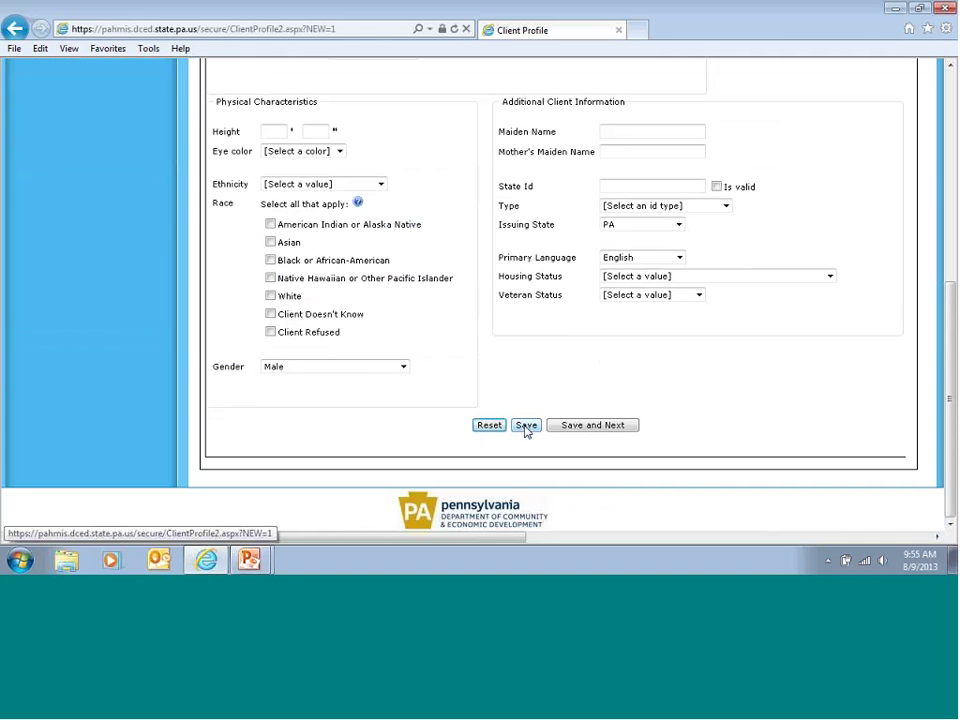
- Save the profile and review the possible-duplicate warning and Agency Search Results grid
{"action": "left_click", "coordinate": [526, 425]}
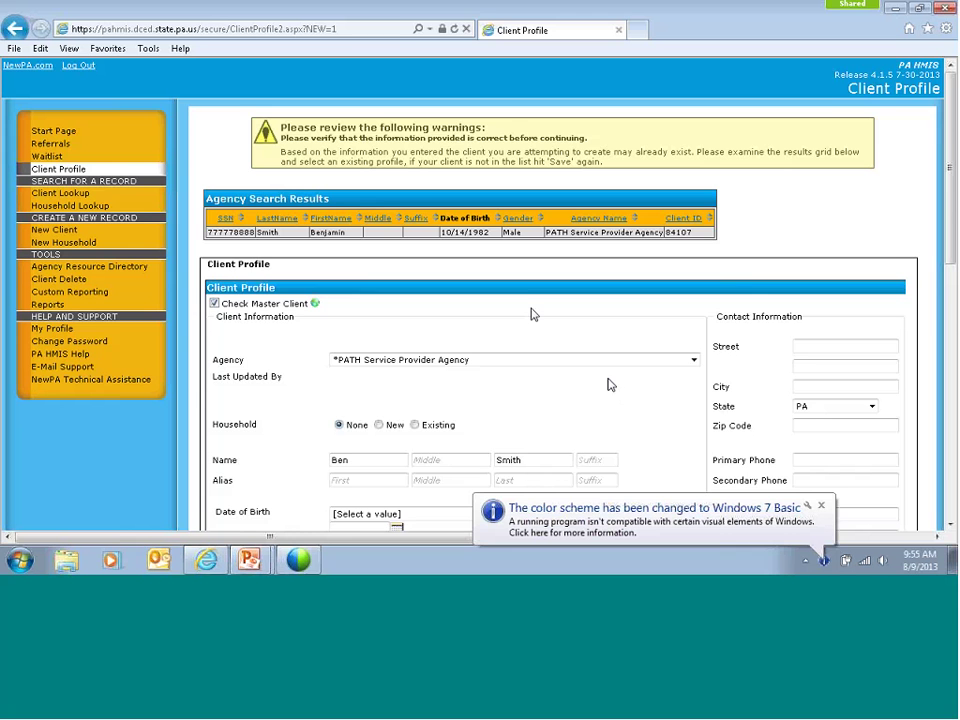
{"action": "scroll", "coordinate": [532, 320], "scroll_direction": "down", "scroll_amount": 1}
{"action": "scroll", "coordinate": [531, 300], "scroll_direction": "down", "scroll_amount": 3}
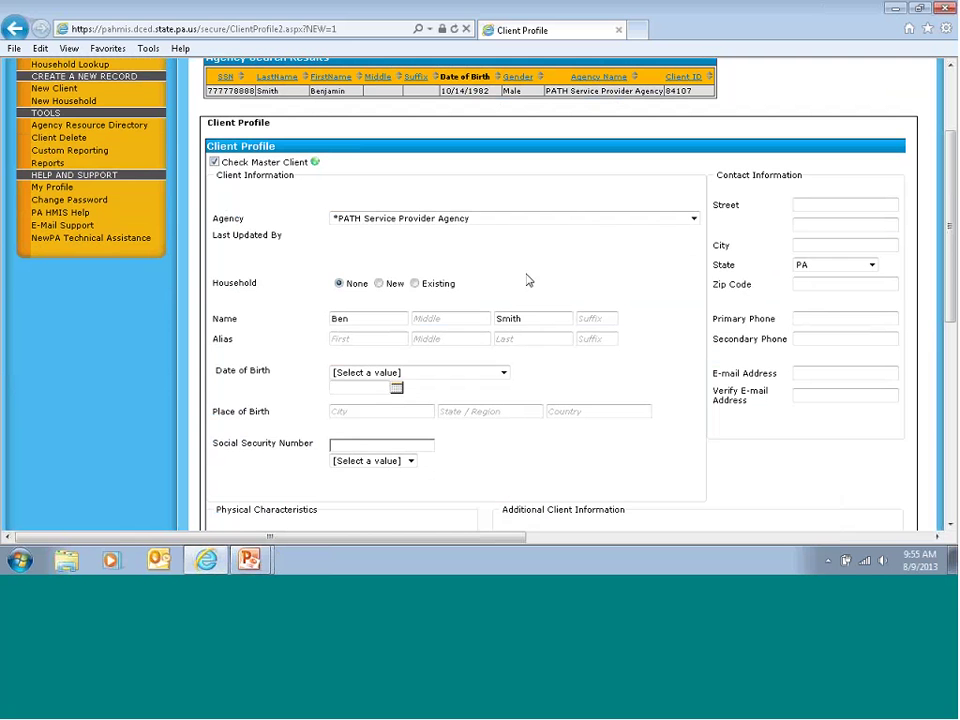
{"action": "scroll", "coordinate": [528, 281], "scroll_direction": "up", "scroll_amount": 4}
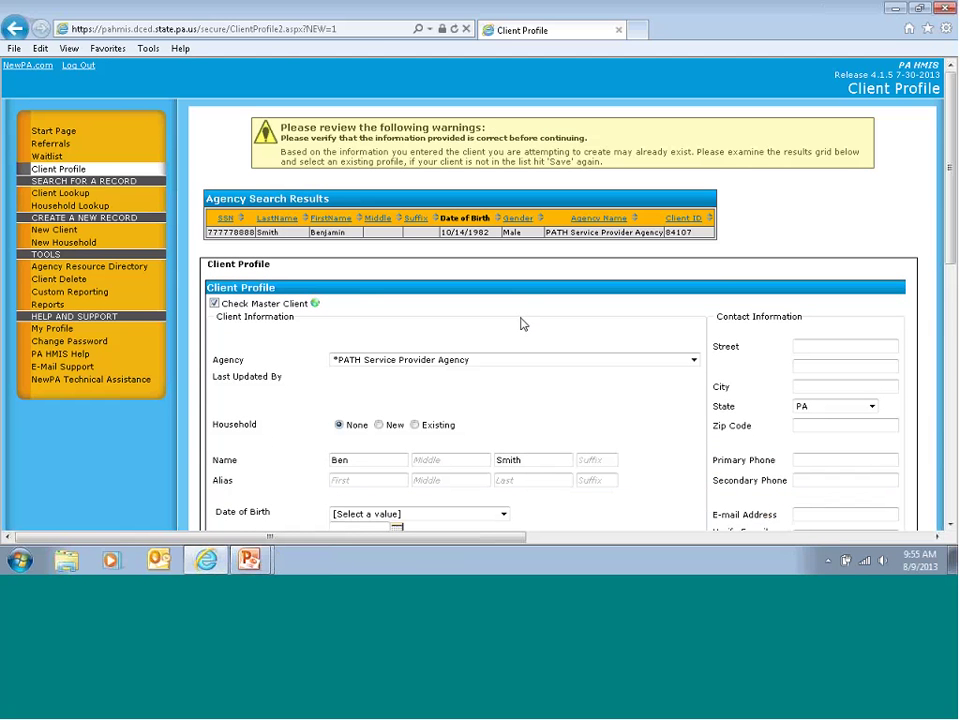
{"action": "scroll", "coordinate": [520, 325], "scroll_direction": "down", "scroll_amount": 4}
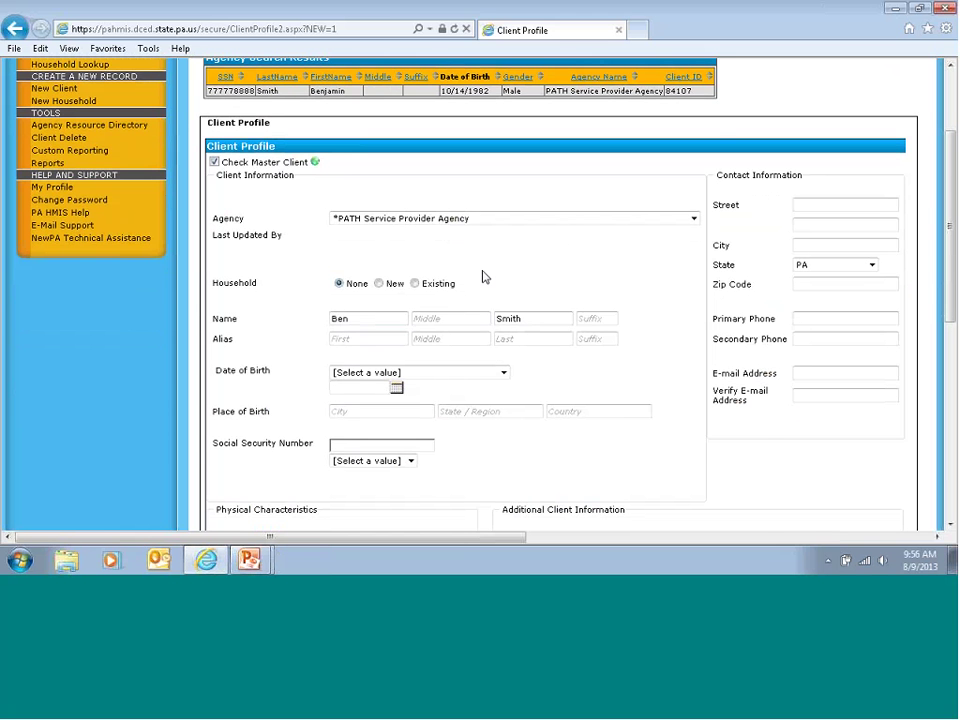
{"action": "scroll", "coordinate": [483, 277], "scroll_direction": "up", "scroll_amount": 3}
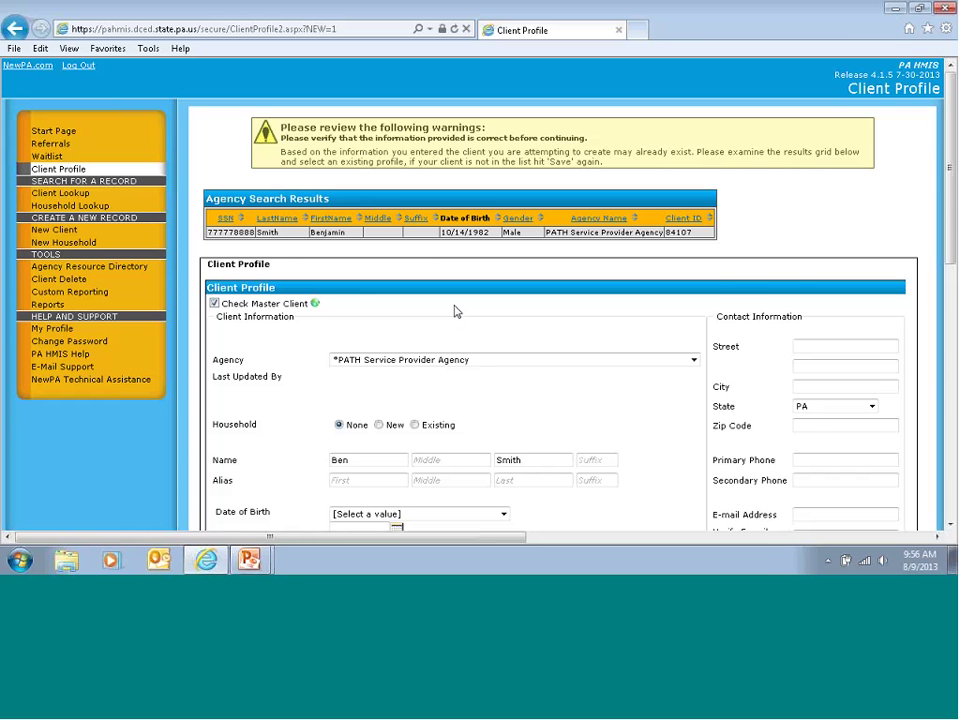
{"action": "scroll", "coordinate": [460, 320], "scroll_direction": "down", "scroll_amount": 4}
{"action": "scroll", "coordinate": [467, 336], "scroll_direction": "up", "scroll_amount": 2}
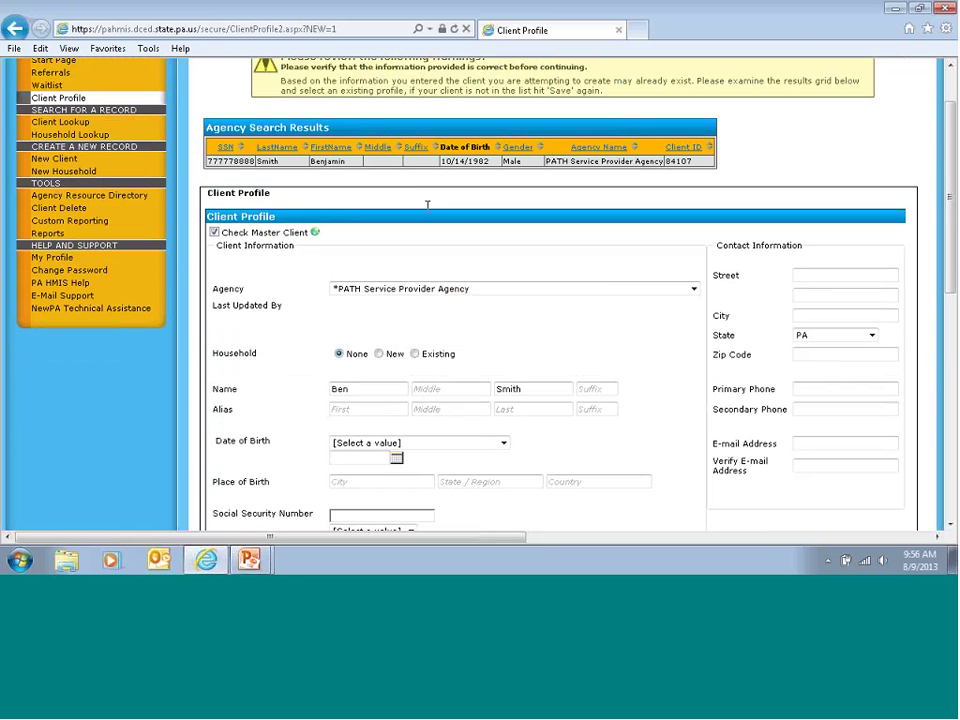
{"action": "scroll", "coordinate": [460, 220], "scroll_direction": "down", "scroll_amount": 5}
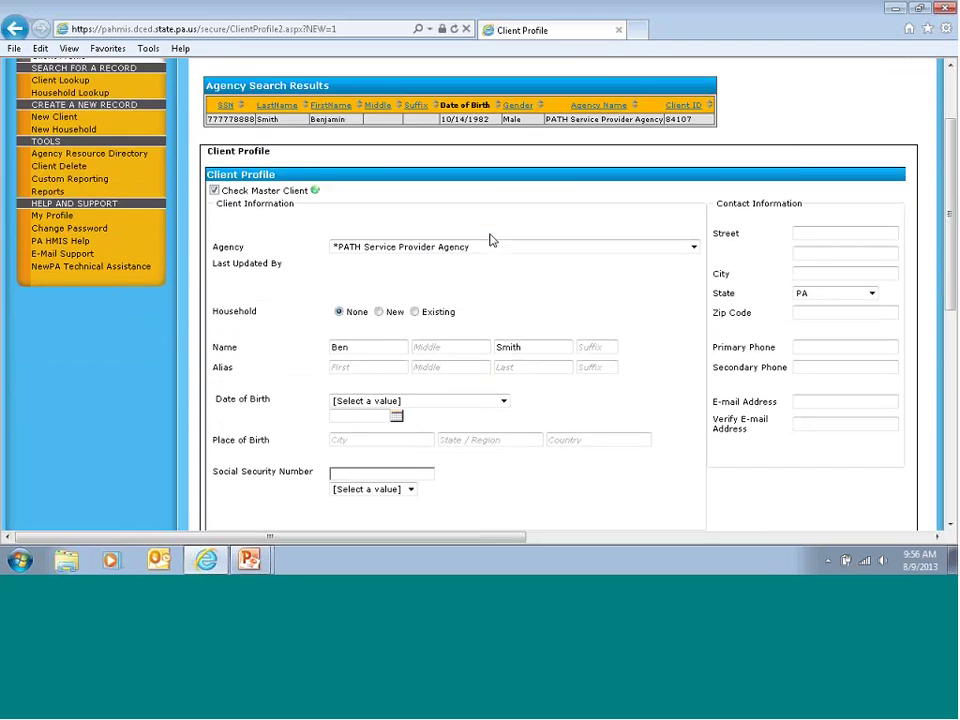
{"action": "scroll", "coordinate": [517, 251], "scroll_direction": "up", "scroll_amount": 6}
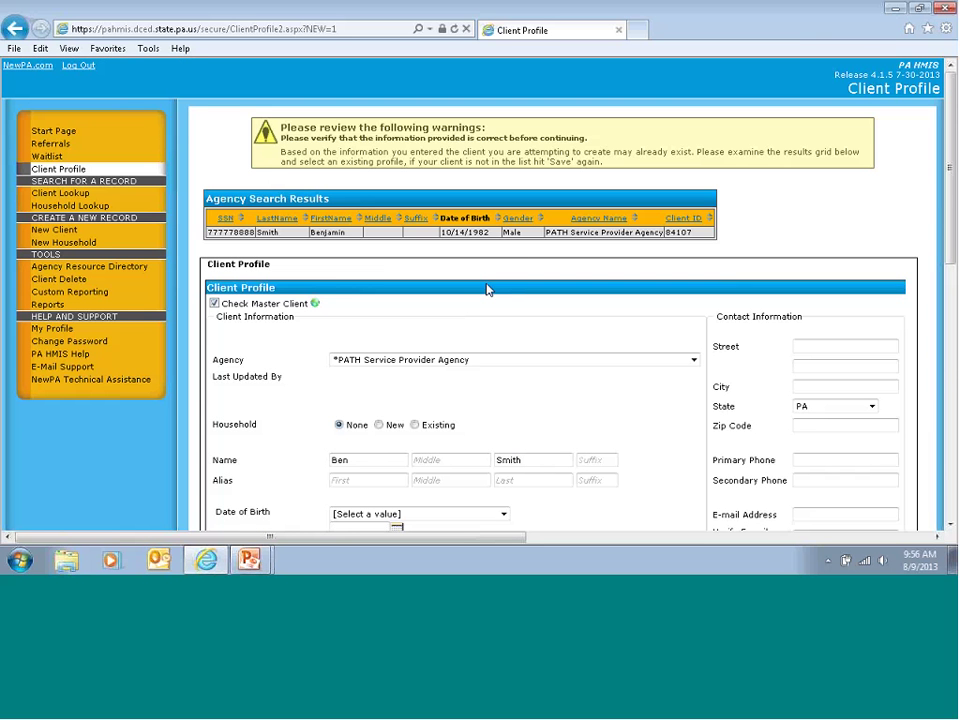
{"action": "scroll", "coordinate": [488, 289], "scroll_direction": "down", "scroll_amount": 10}
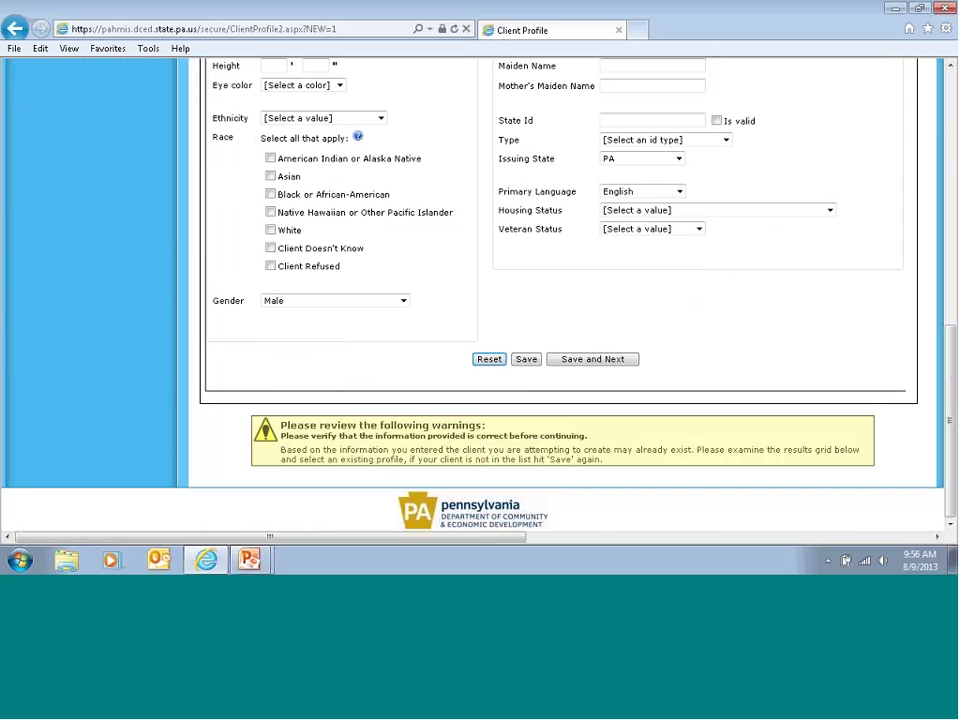
- Save the client despite the warning, then review the confirmation, client ID and Last Updated stamp
{"action": "left_click", "coordinate": [526, 362]}
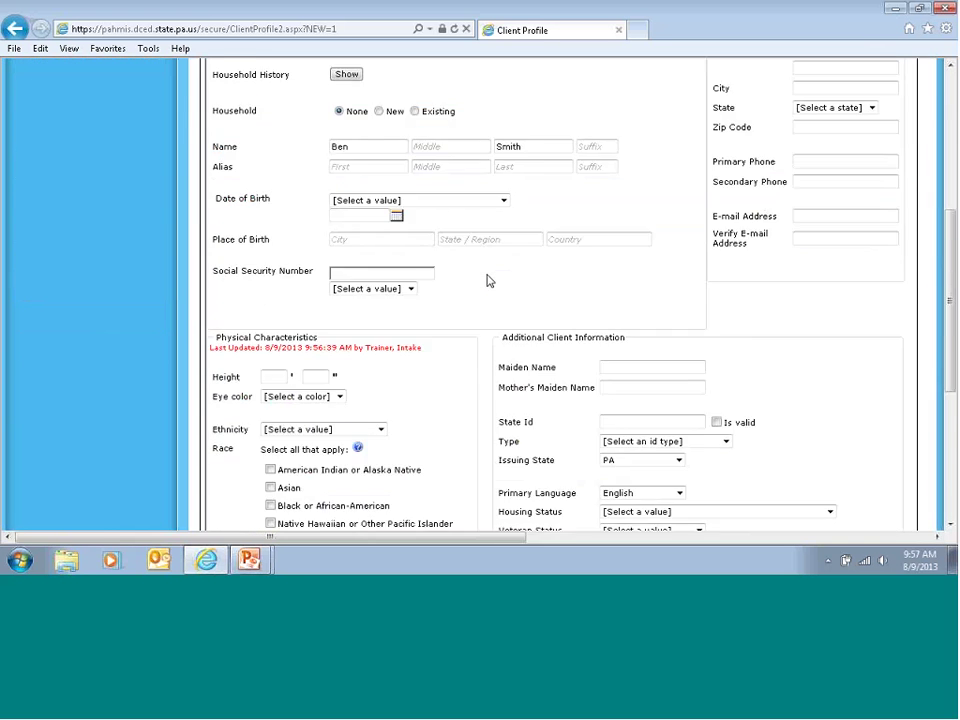
{"action": "left_click_drag", "start_coordinate": [298, 152], "coordinate": [454, 152]}
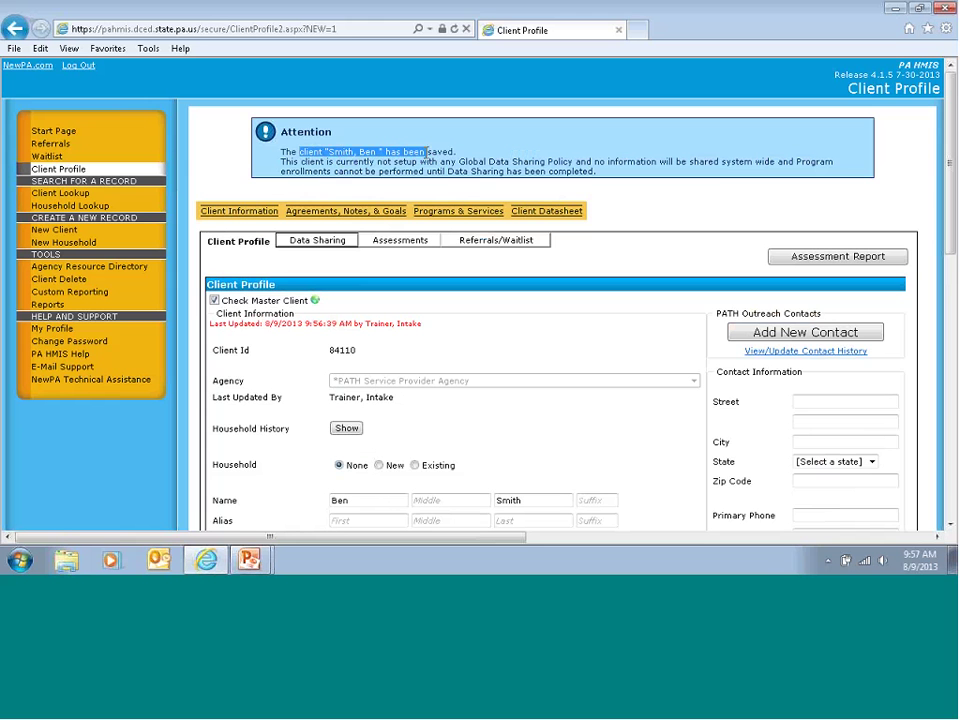
{"action": "left_click", "coordinate": [473, 328]}
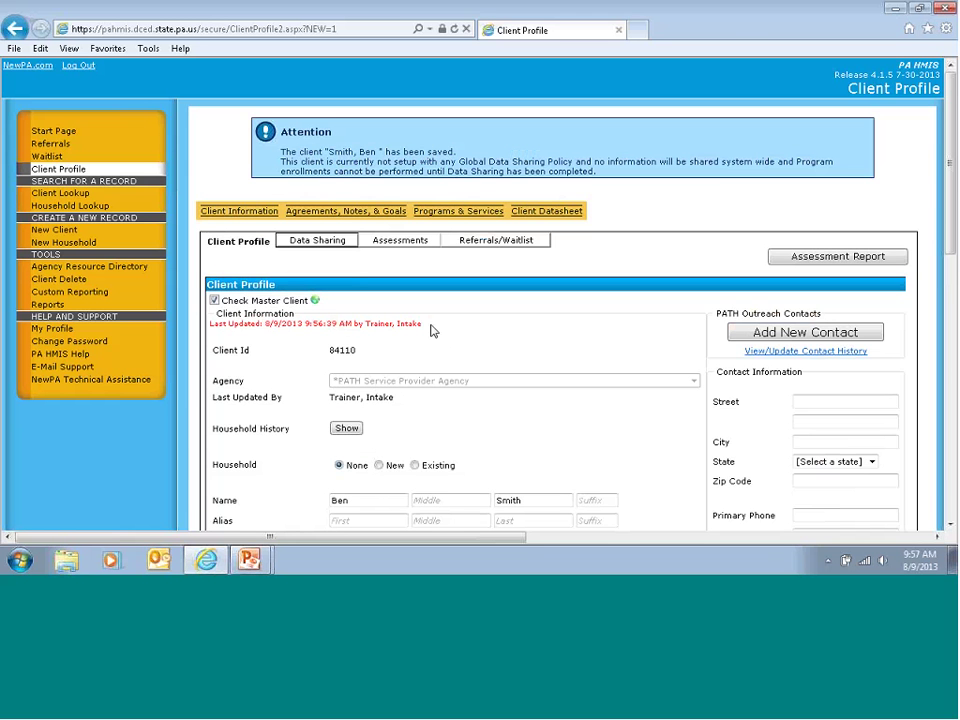
{"action": "left_click_drag", "start_coordinate": [433, 327], "coordinate": [214, 311]}
{"action": "scroll", "coordinate": [463, 330], "scroll_direction": "down", "scroll_amount": 1}
{"action": "scroll", "coordinate": [463, 330], "scroll_direction": "down", "scroll_amount": 3}
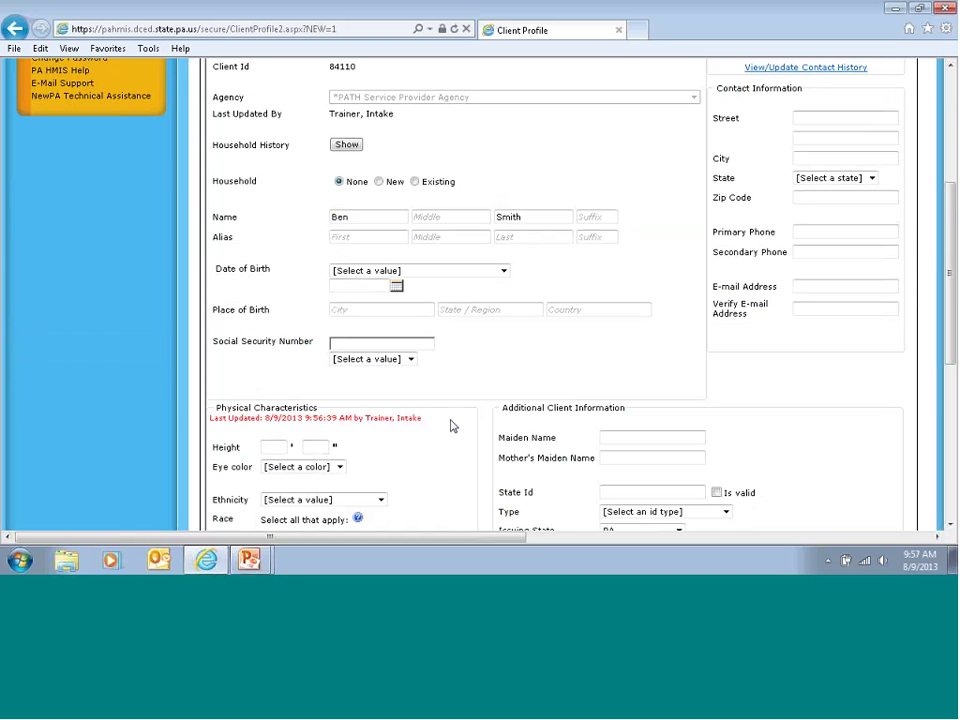
{"action": "scroll", "coordinate": [451, 427], "scroll_direction": "up", "scroll_amount": 4}
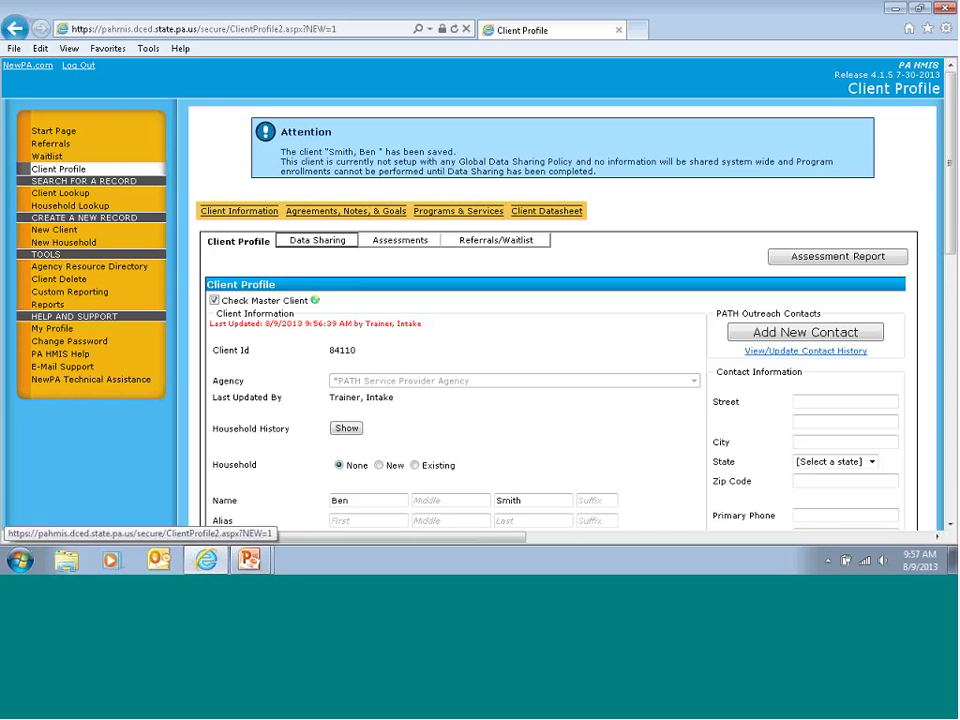
{"action": "scroll", "coordinate": [574, 339], "scroll_direction": "down", "scroll_amount": 5}
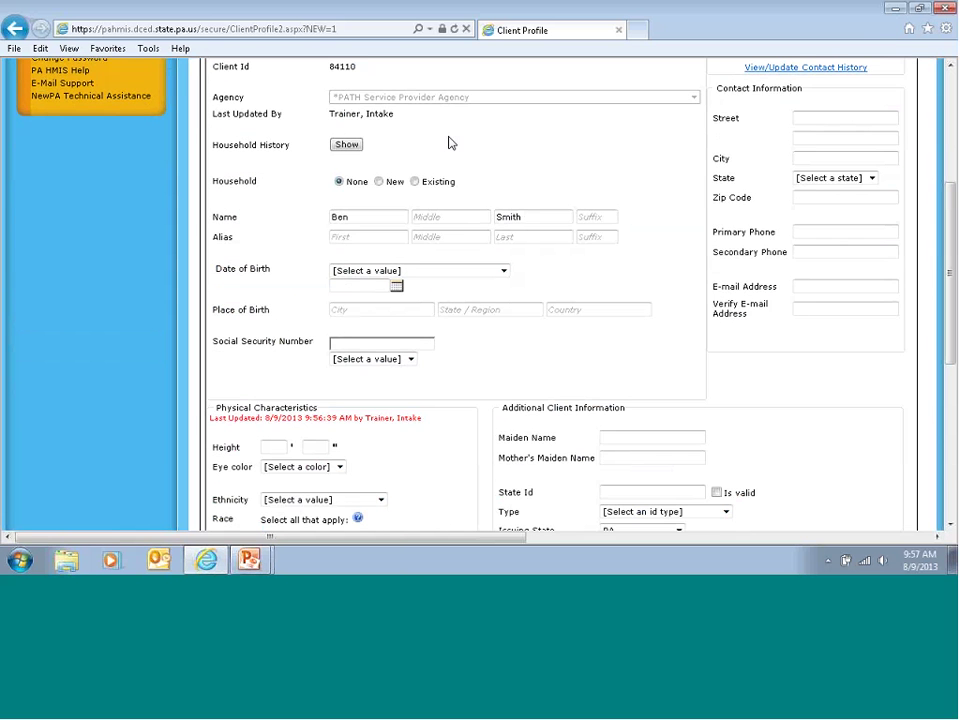
{"action": "scroll", "coordinate": [435, 399], "scroll_direction": "down", "scroll_amount": 5}
{"action": "scroll", "coordinate": [600, 355], "scroll_direction": "up", "scroll_amount": 10}
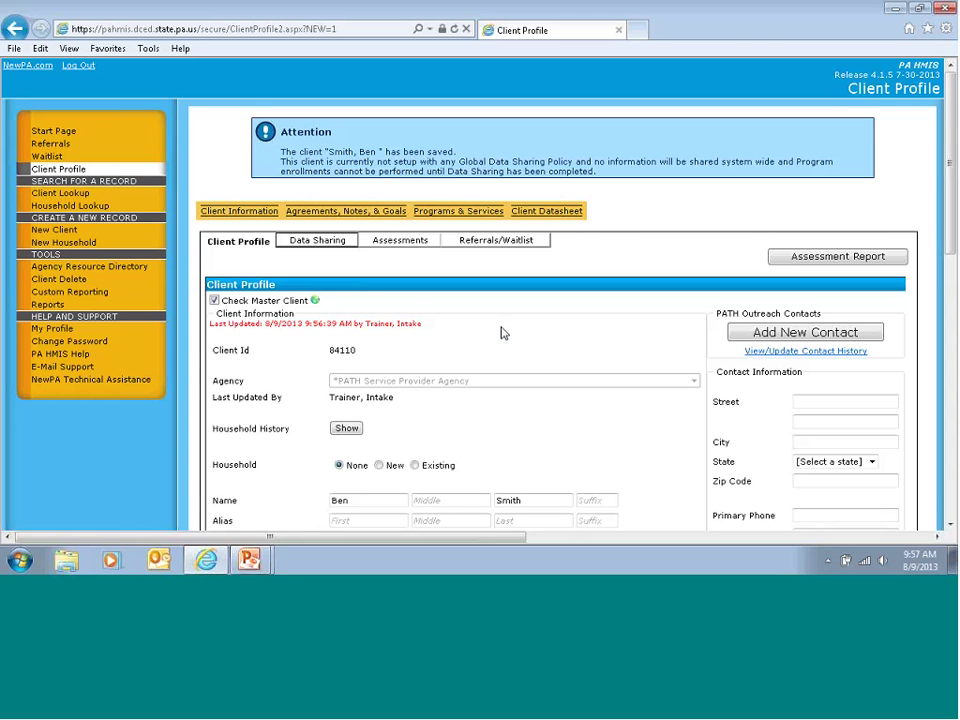
{"action": "scroll", "coordinate": [502, 332], "scroll_direction": "down", "scroll_amount": 5}
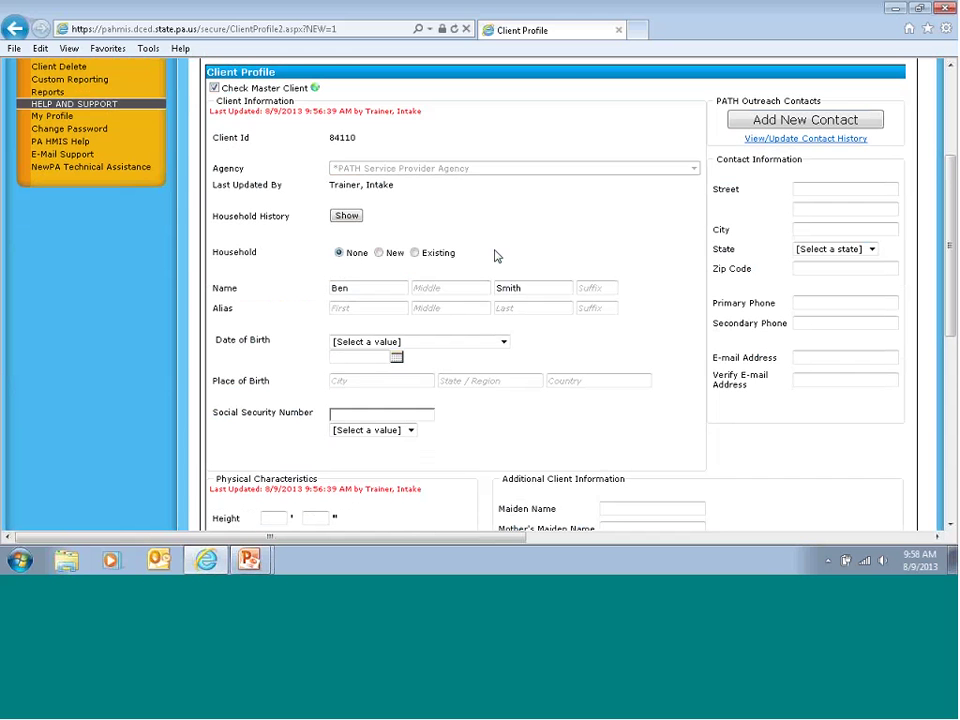
{"action": "scroll", "coordinate": [497, 256], "scroll_direction": "down", "scroll_amount": 1}
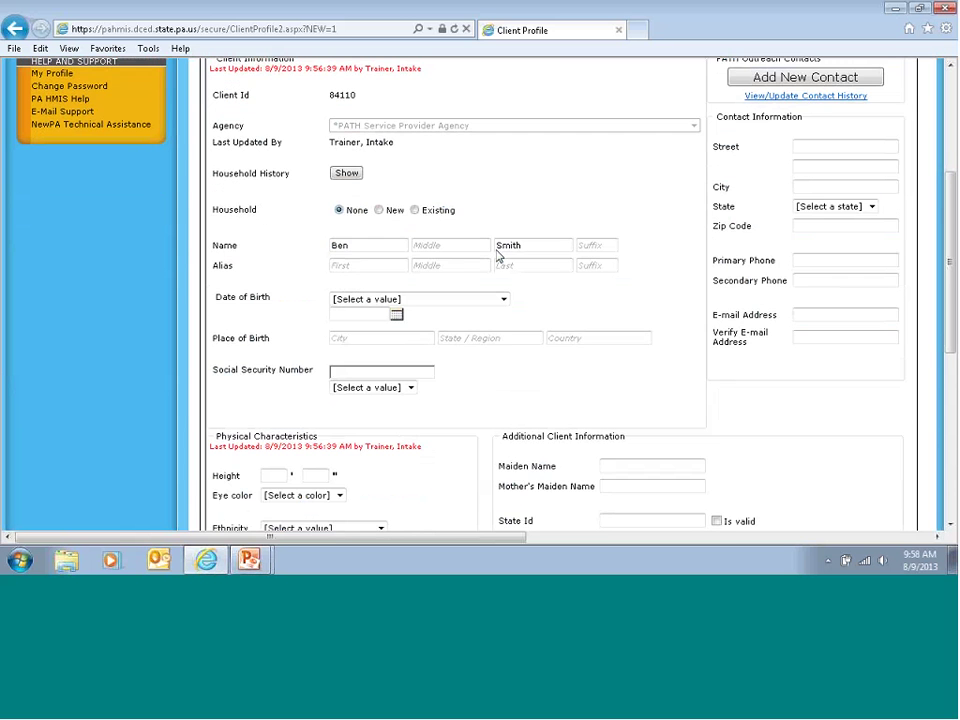
{"action": "scroll", "coordinate": [497, 256], "scroll_direction": "down", "scroll_amount": 2}
{"action": "left_click", "coordinate": [400, 200]}
{"action": "left_click", "coordinate": [362, 222]}
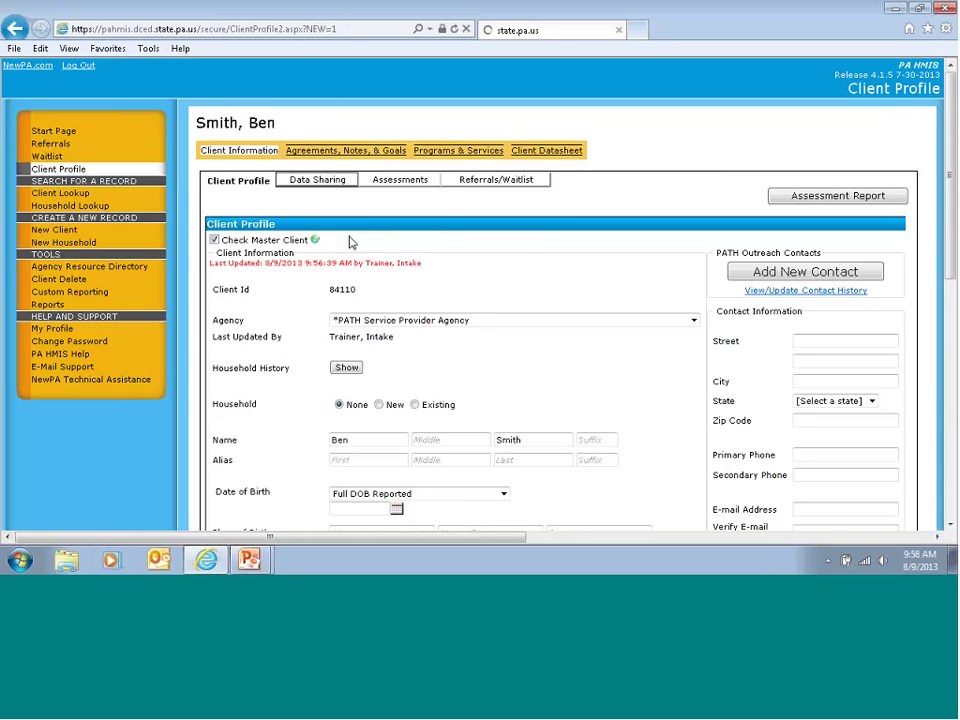
{"action": "left_click", "coordinate": [358, 154]}
{"action": "type", "text": "1"}
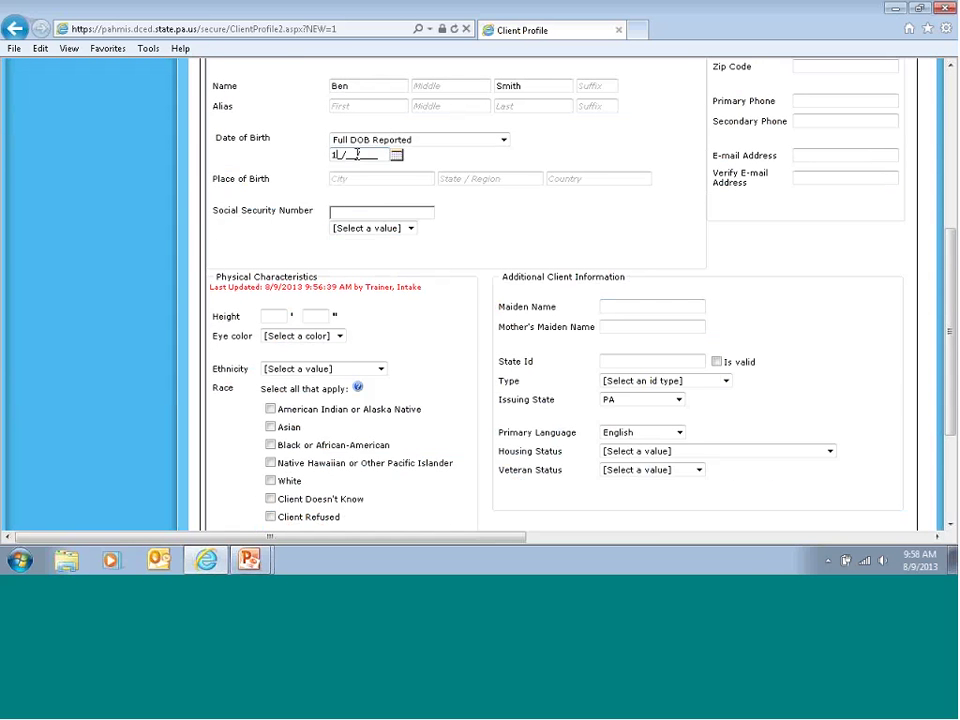
{"action": "type", "text": "0/14/1982"}
{"action": "scroll", "coordinate": [471, 206], "scroll_direction": "down", "scroll_amount": 3}
{"action": "scroll", "coordinate": [476, 317], "scroll_direction": "up", "scroll_amount": 5}
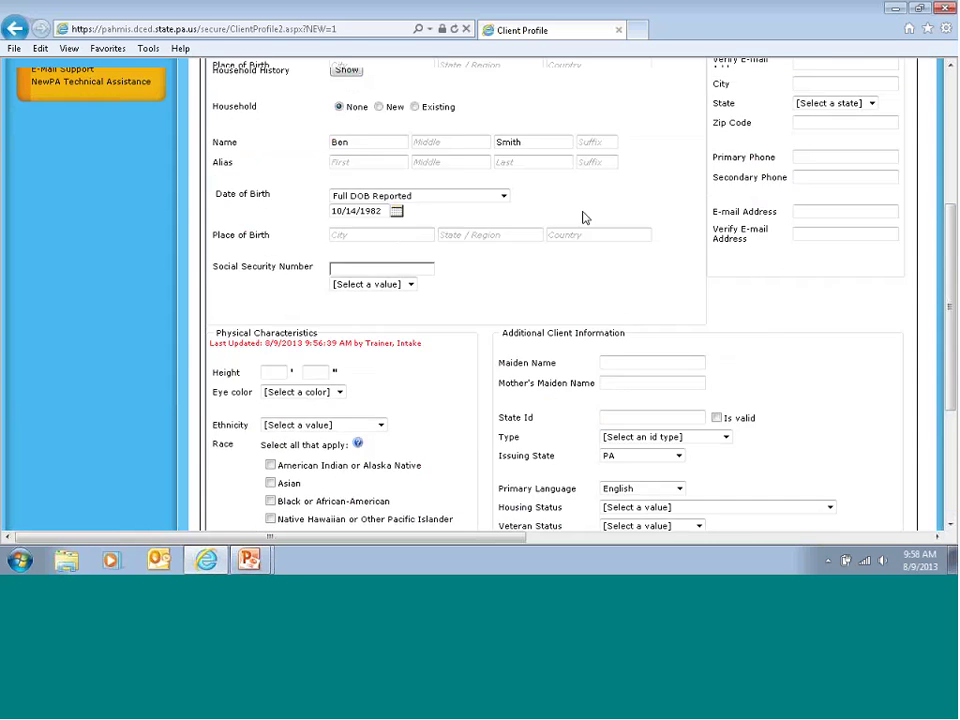
{"action": "scroll", "coordinate": [531, 178], "scroll_direction": "down", "scroll_amount": 5}
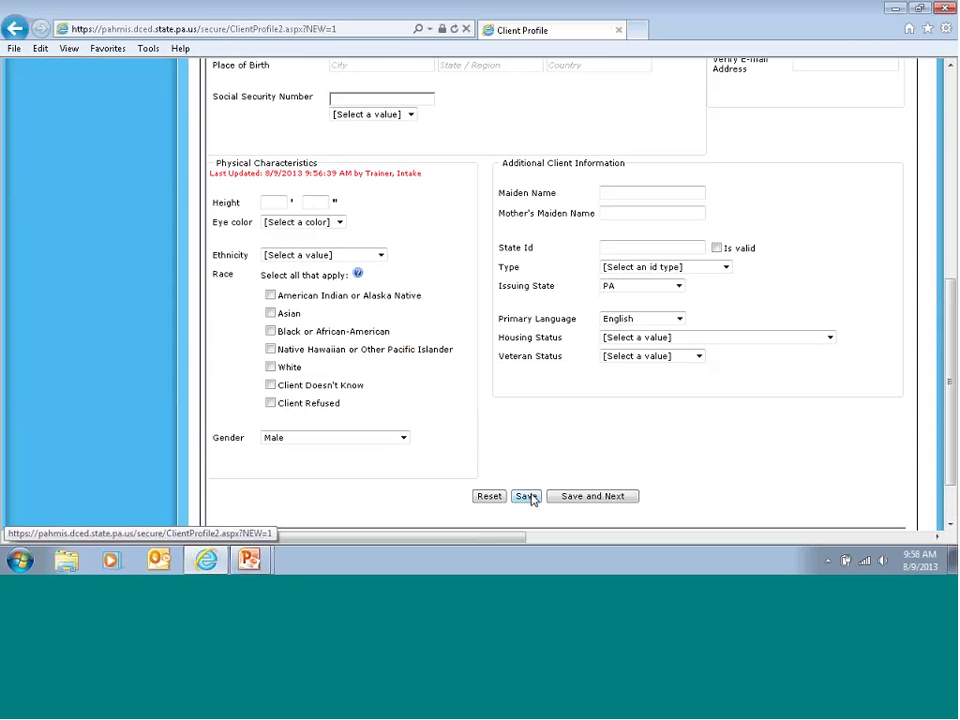
- Save the client with the birth date and read the duplicate notice linking the Client Merge Tool
{"action": "left_click", "coordinate": [527, 496]}
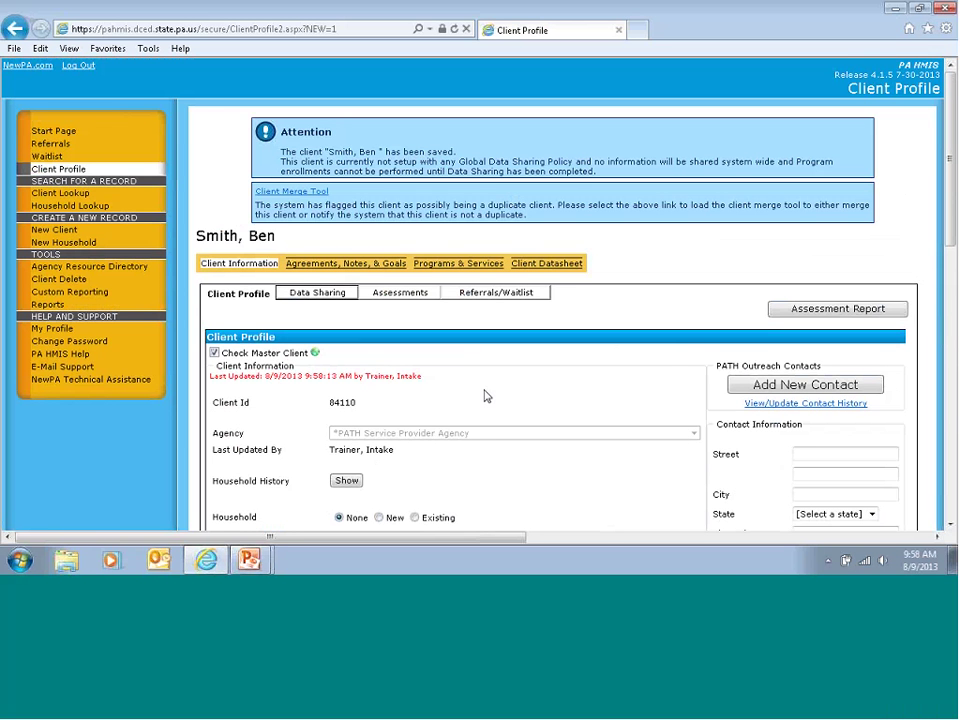
{"action": "scroll", "coordinate": [485, 397], "scroll_direction": "down", "scroll_amount": 3}
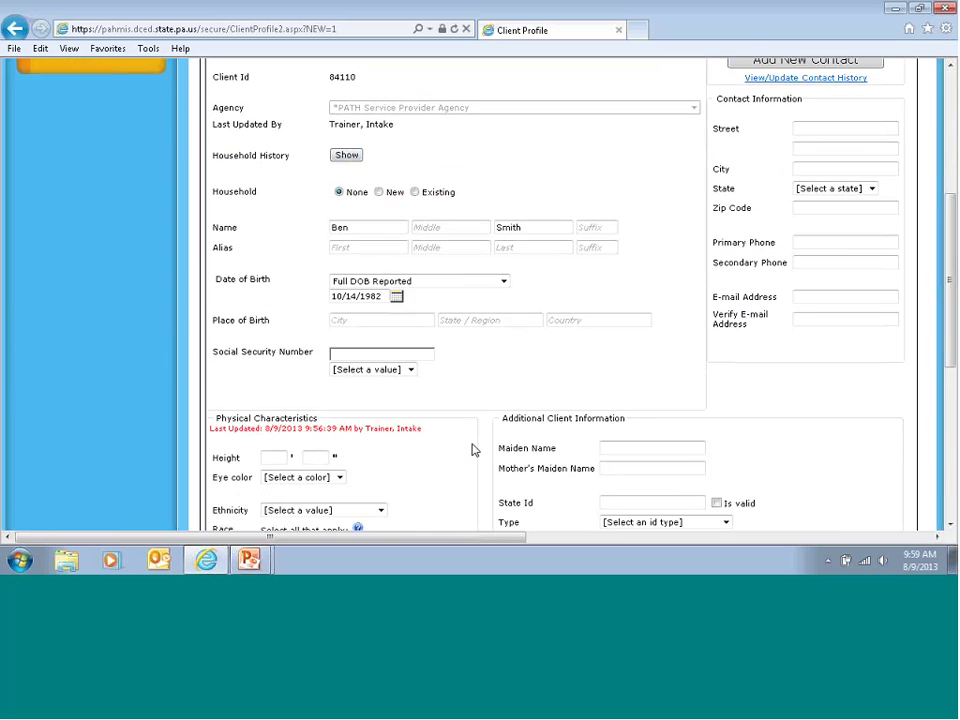
{"action": "scroll", "coordinate": [475, 342], "scroll_direction": "up", "scroll_amount": 3}
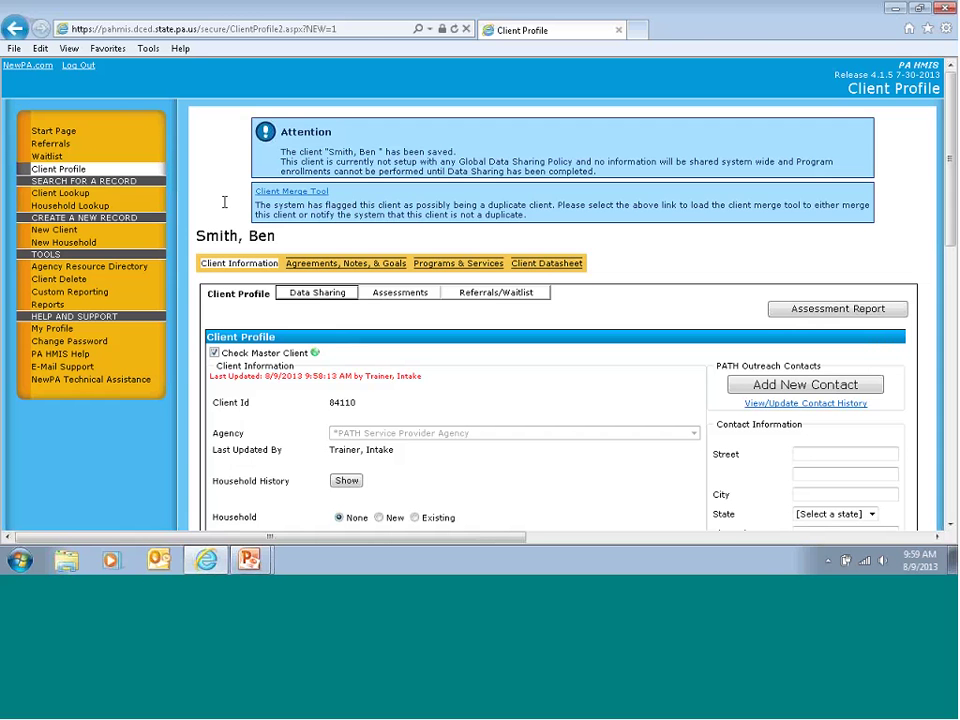
- Open the Client Merge Tool and tick Merge on both possible-duplicate records
{"action": "left_click", "coordinate": [291, 193]}
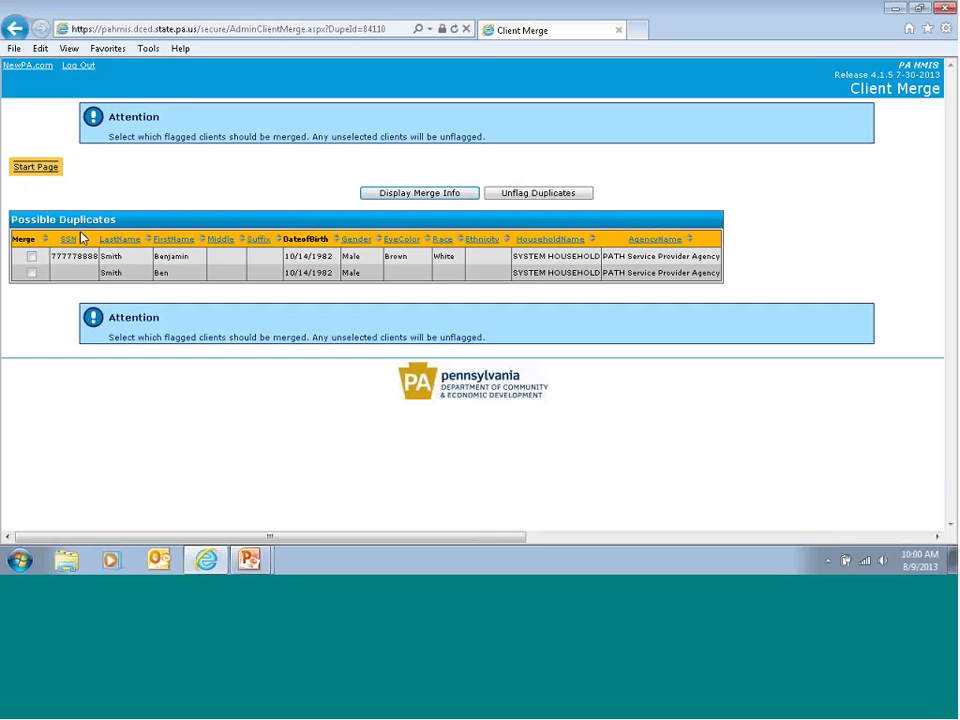
{"action": "left_click", "coordinate": [31, 256]}
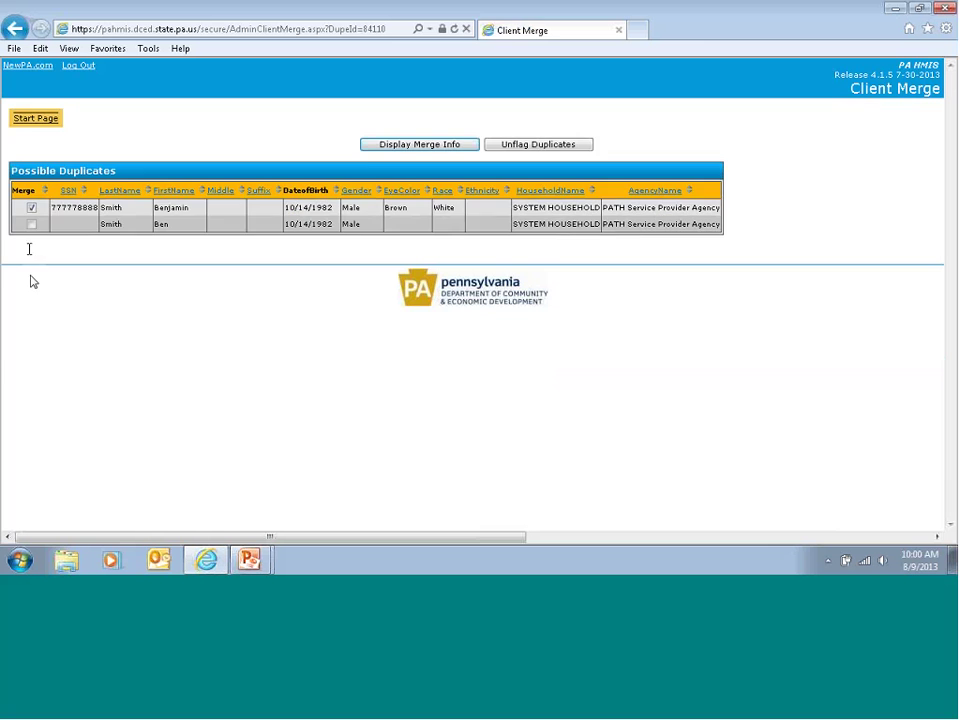
{"action": "left_click", "coordinate": [31, 224]}
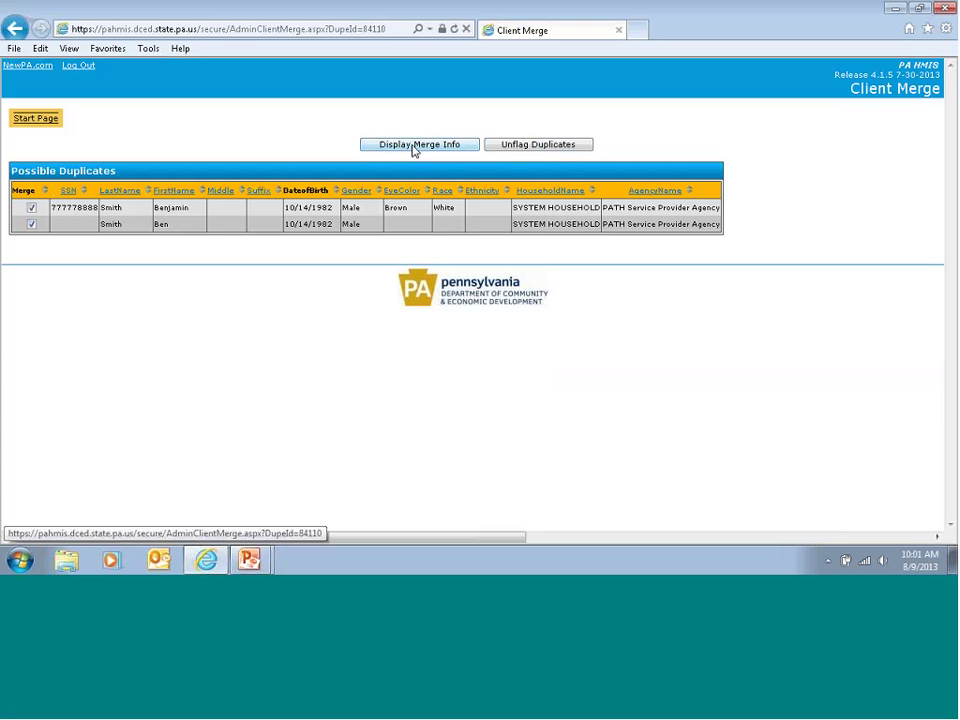
- Show the merge details and choose the full first-name spelling for the merged record
{"action": "left_click", "coordinate": [414, 146]}
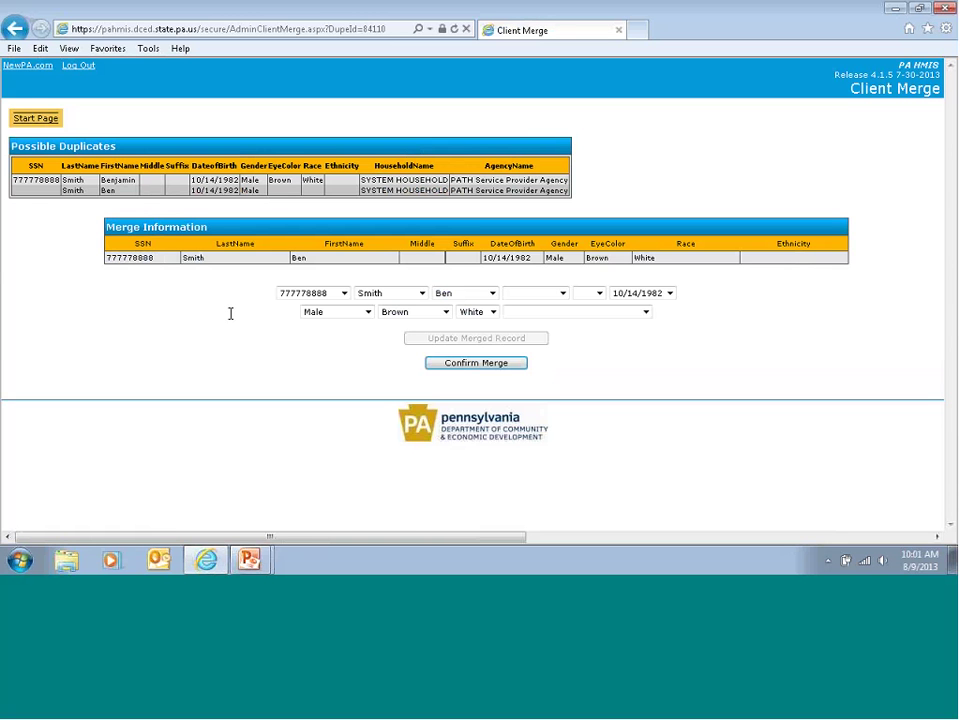
{"action": "left_click", "coordinate": [344, 293]}
{"action": "left_click", "coordinate": [422, 293]}
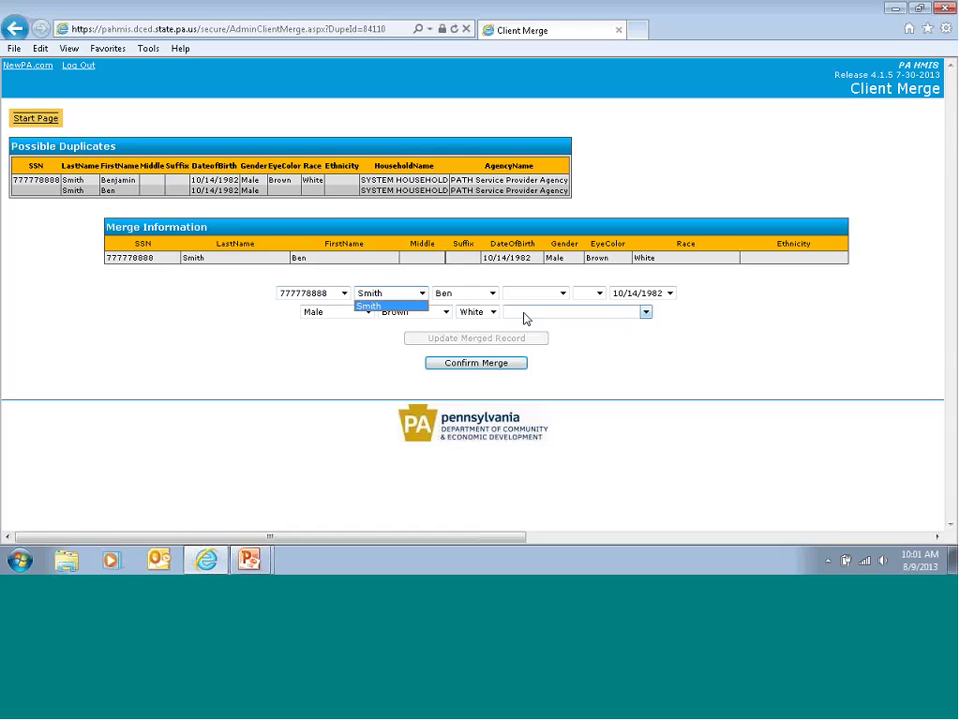
{"action": "left_click", "coordinate": [492, 293]}
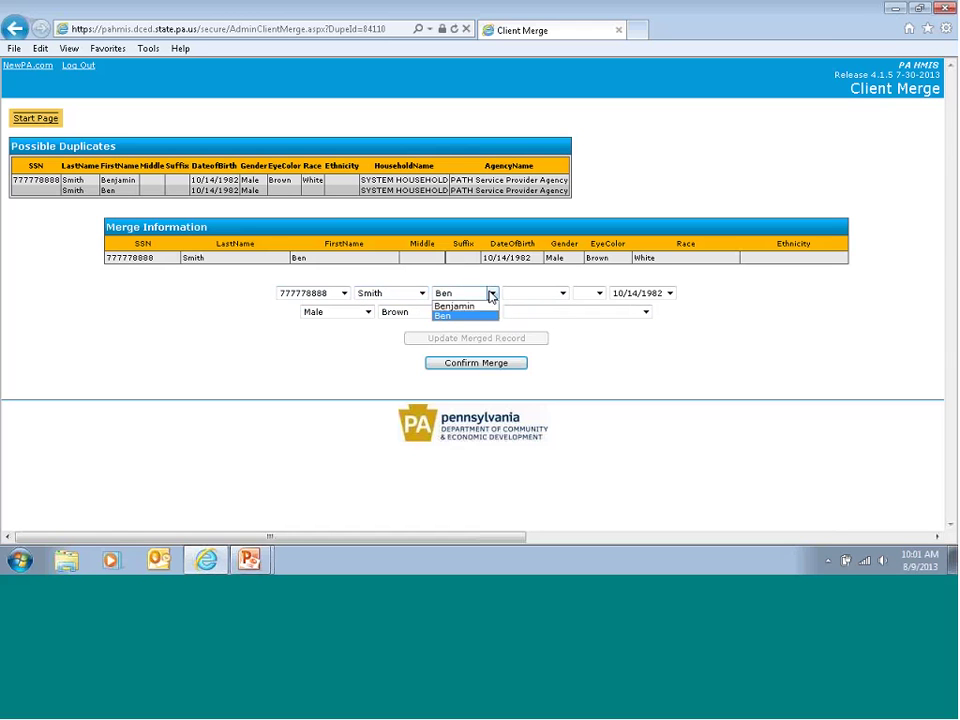
{"action": "left_click", "coordinate": [458, 305]}
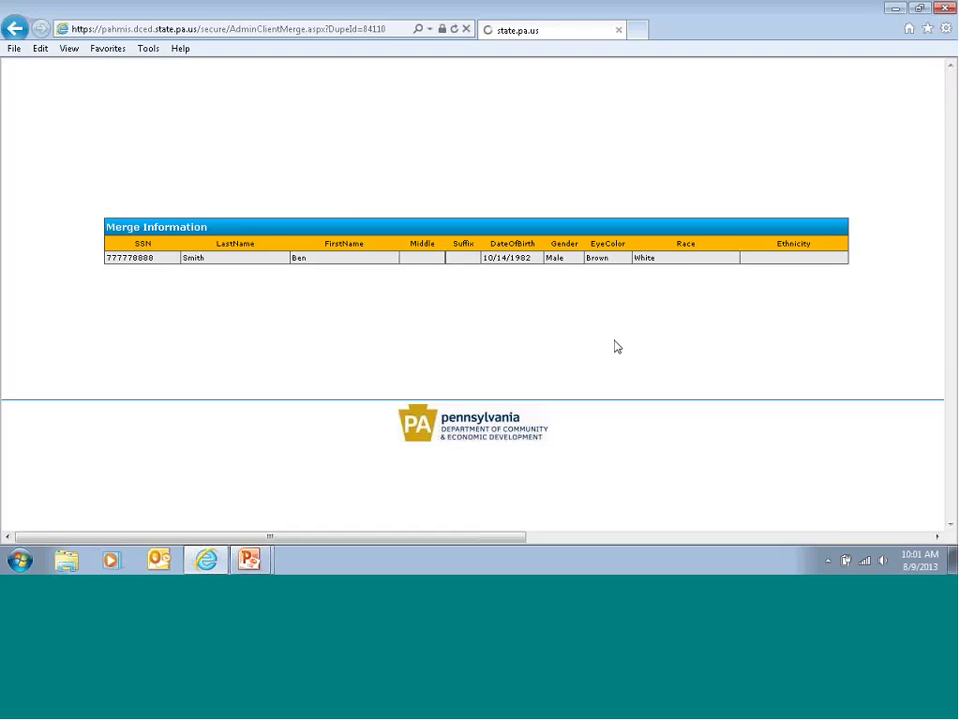
- Review the ethnicity, eye colour and race choices, then apply the values to the merged record
{"action": "left_click", "coordinate": [577, 313]}
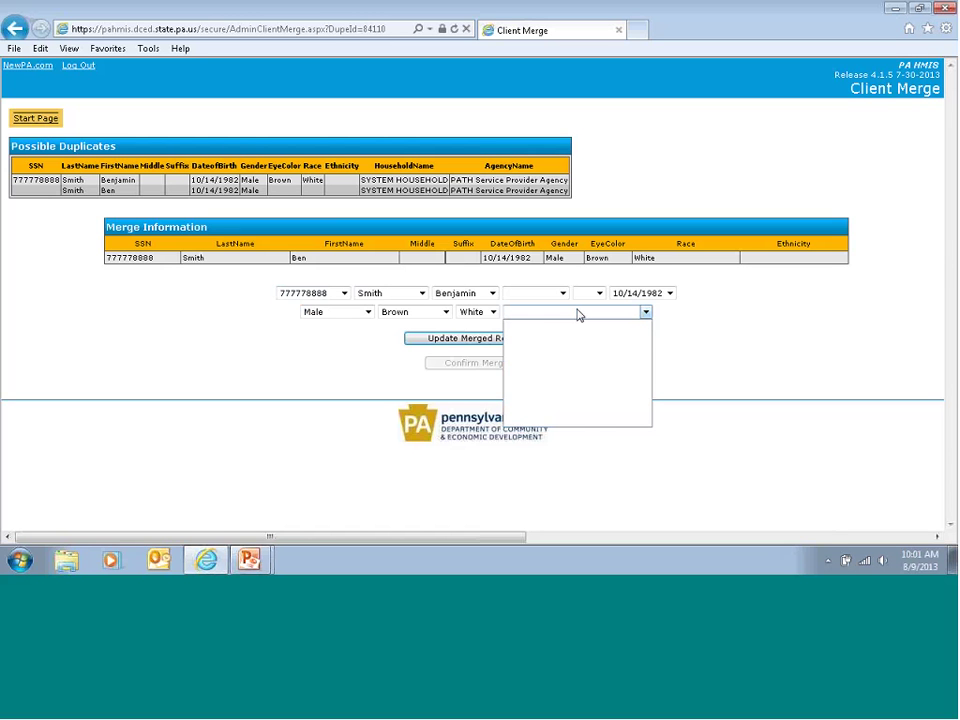
{"action": "left_click", "coordinate": [542, 315]}
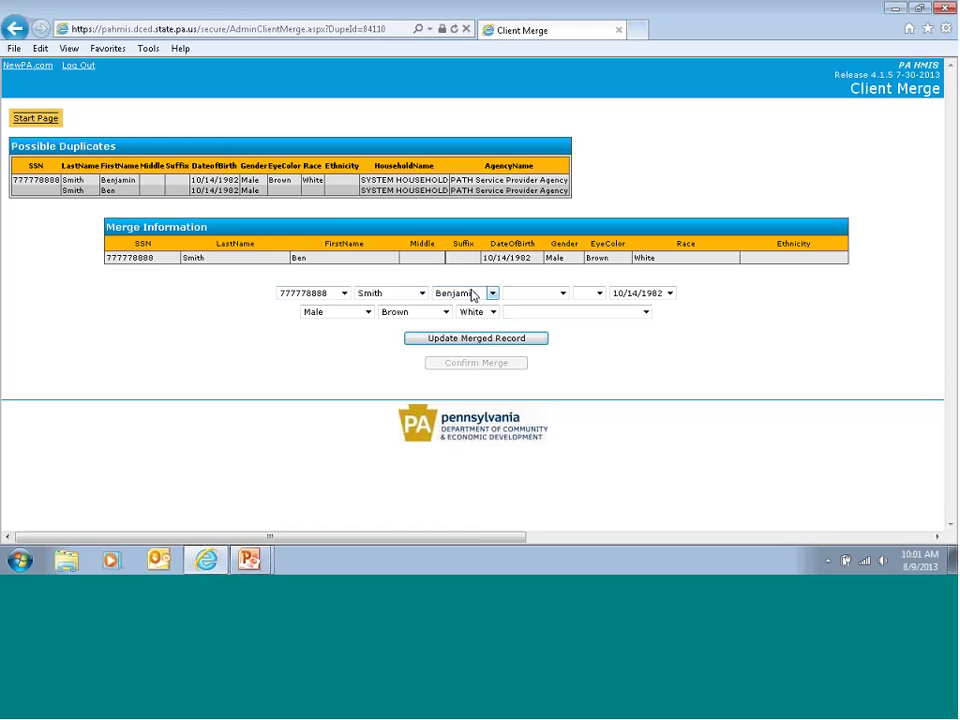
{"action": "left_click", "coordinate": [440, 312]}
{"action": "left_click", "coordinate": [490, 313]}
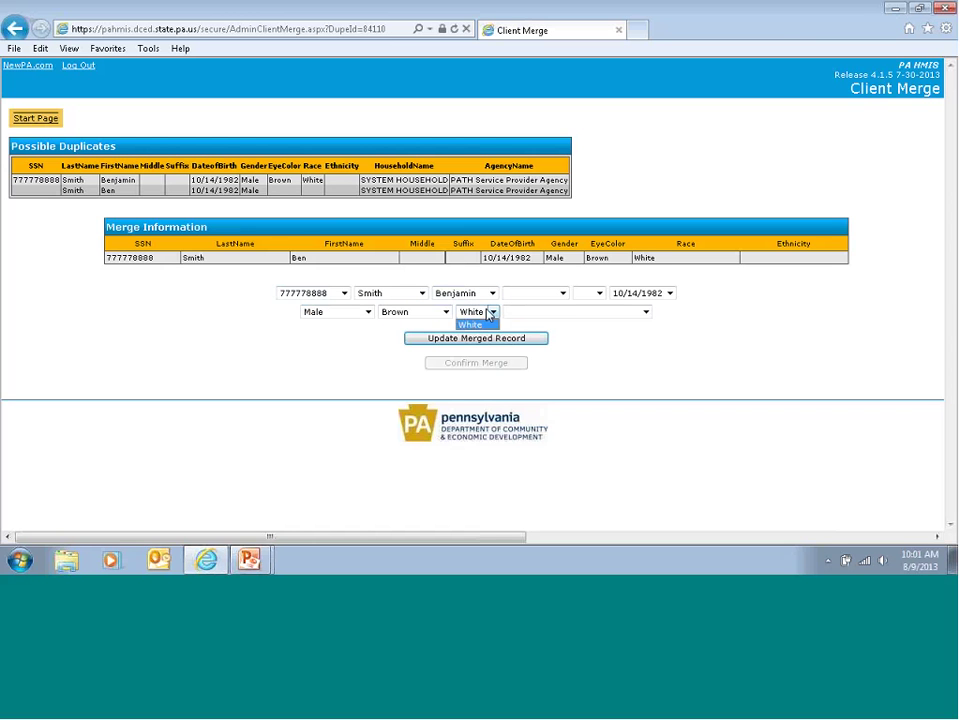
{"action": "left_click", "coordinate": [572, 345]}
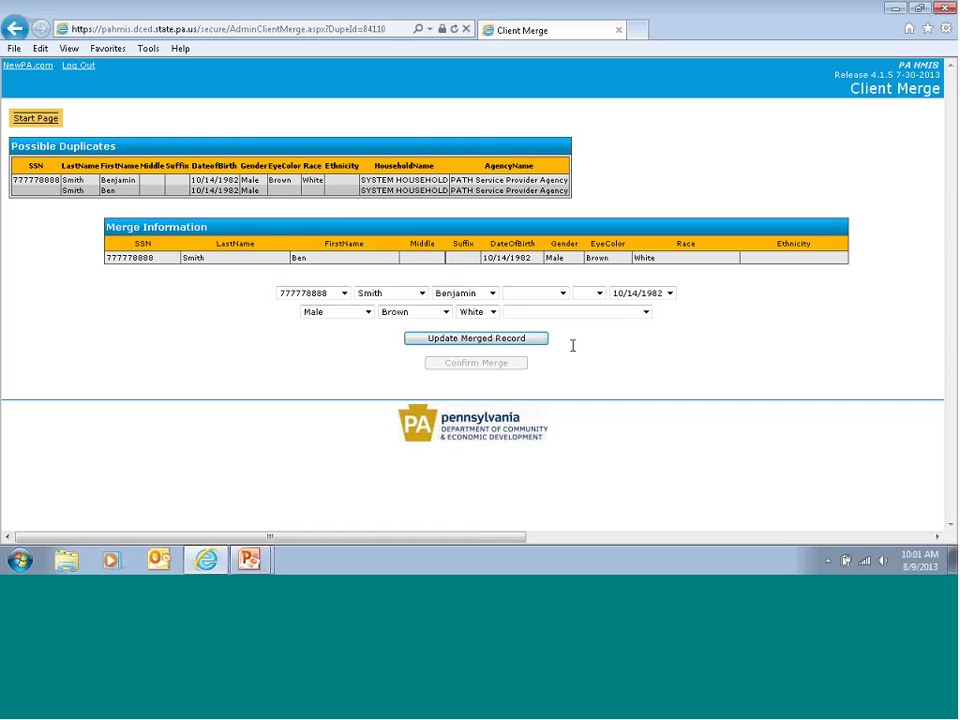
{"action": "left_click", "coordinate": [433, 341]}
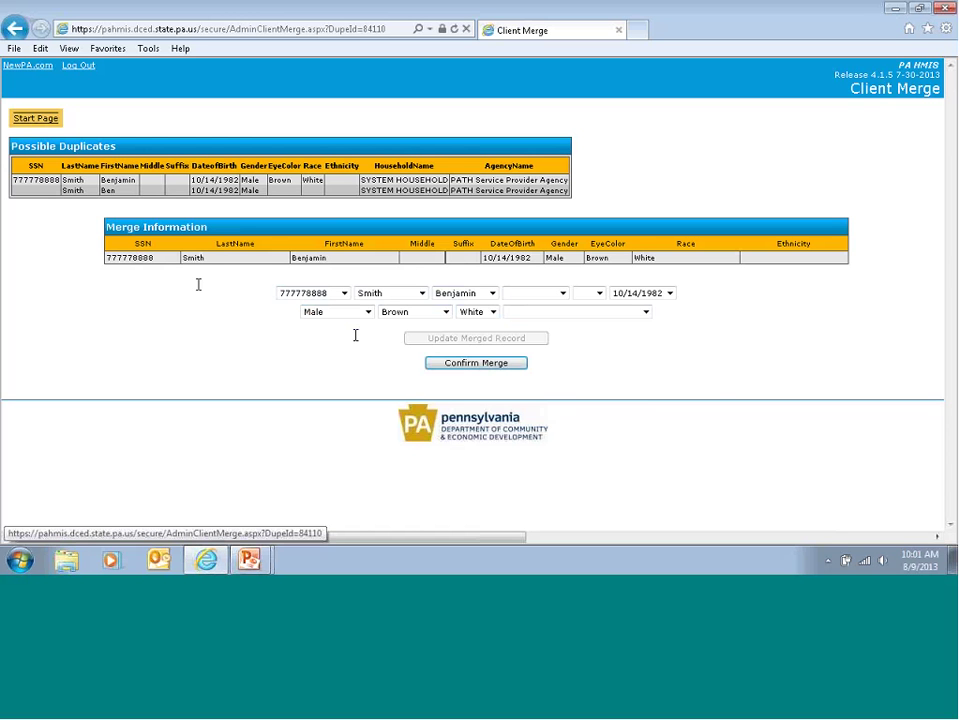
- Confirm the merge and save it past the cannot-be-undone warning
{"action": "left_click", "coordinate": [467, 364]}
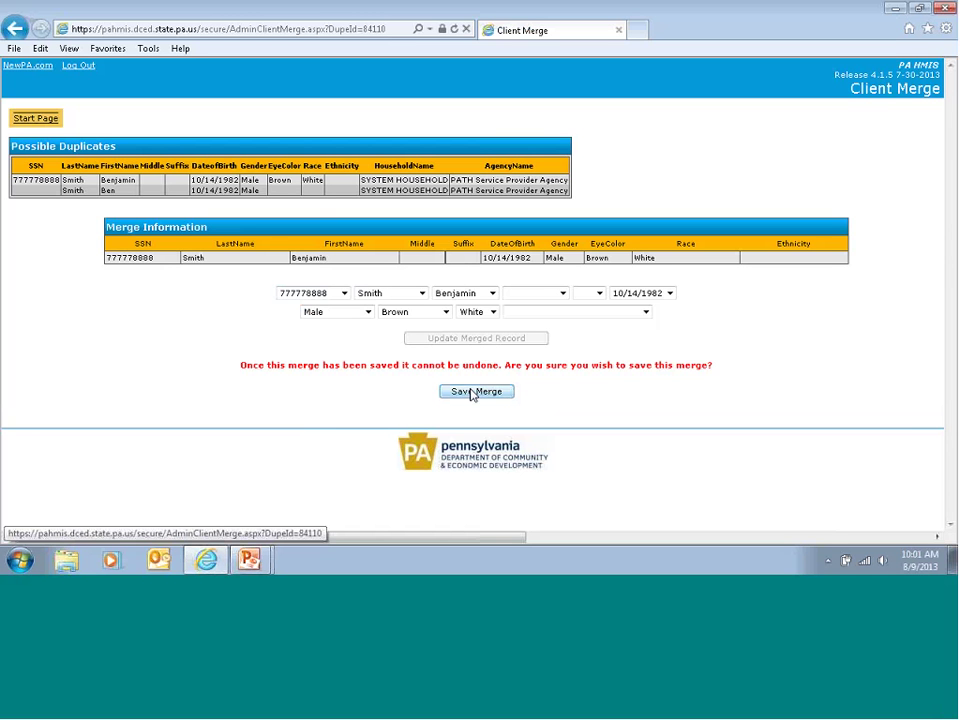
{"action": "left_click", "coordinate": [473, 392]}
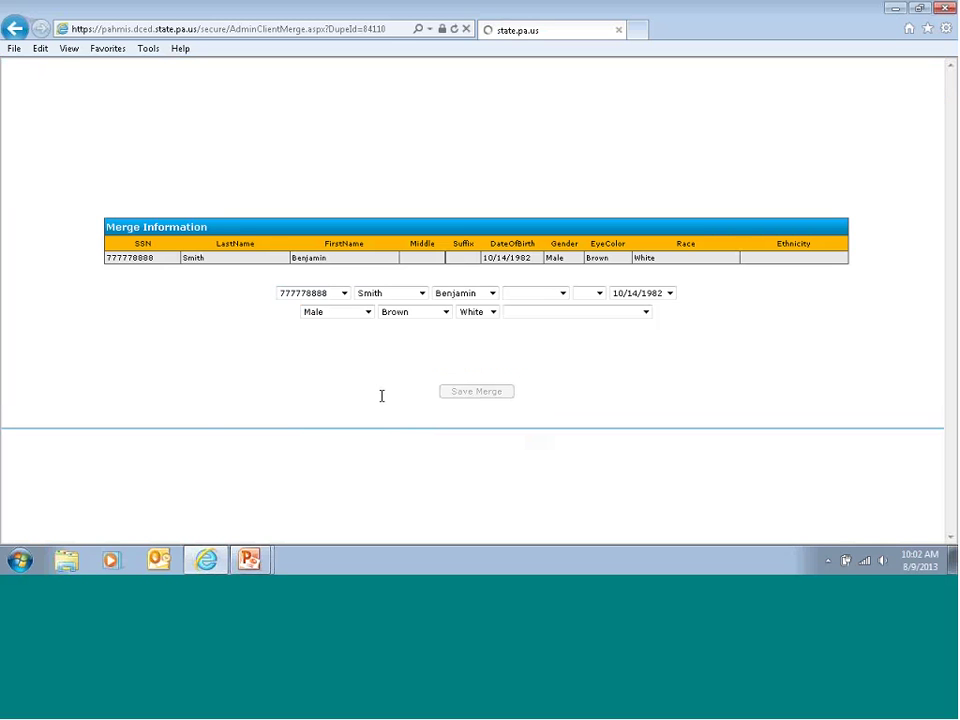
{"action": "scroll", "coordinate": [473, 327], "scroll_direction": "down", "scroll_amount": 5}
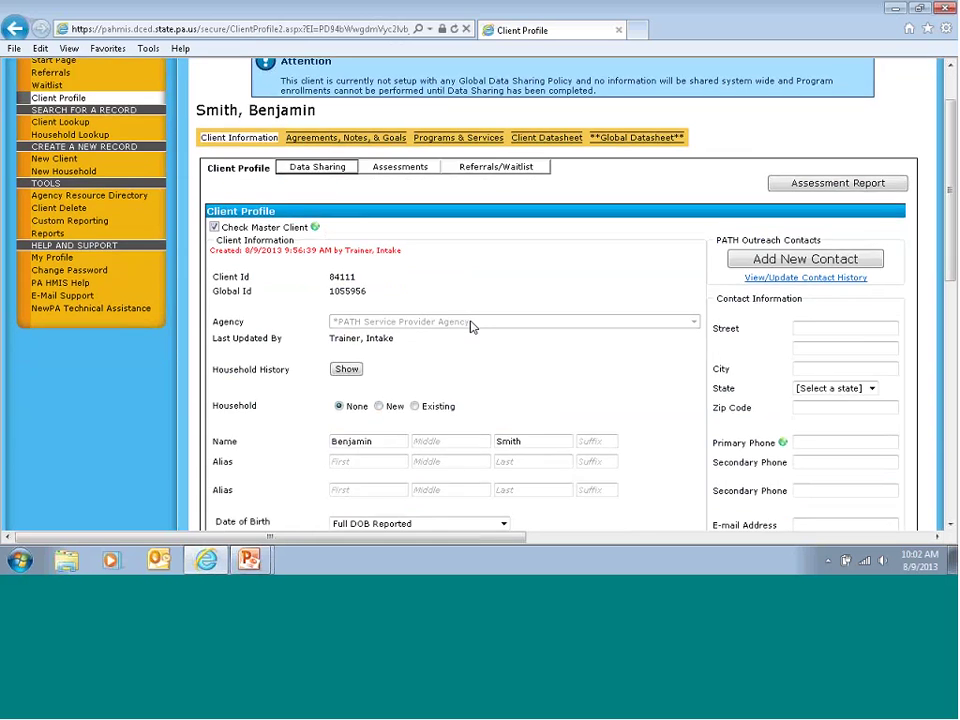
{"action": "scroll", "coordinate": [484, 365], "scroll_direction": "up", "scroll_amount": 5}
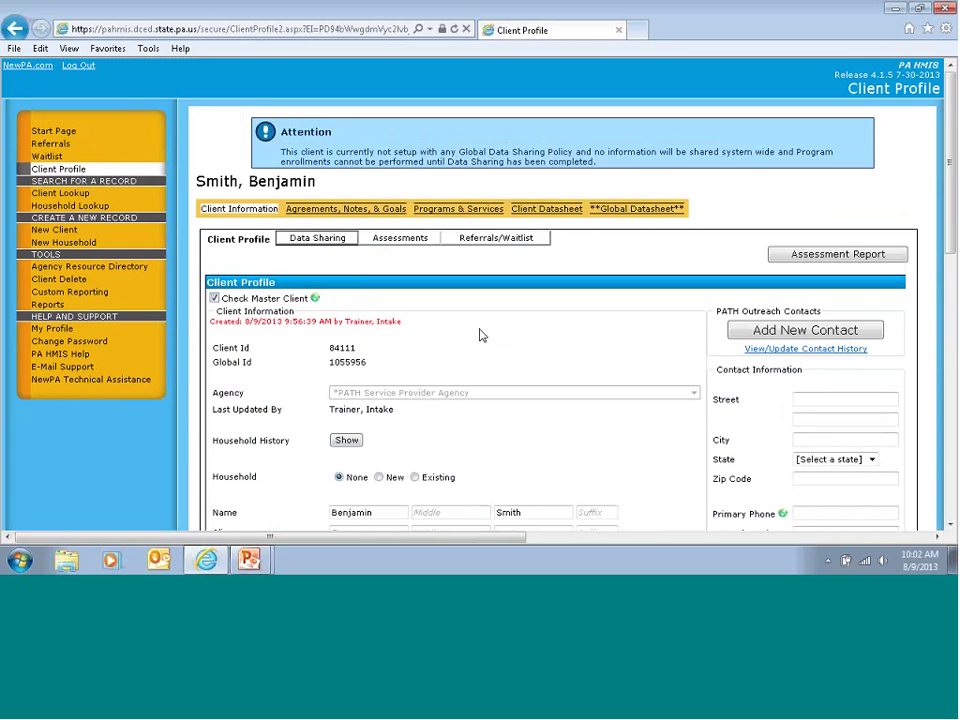
{"action": "scroll", "coordinate": [480, 334], "scroll_direction": "down", "scroll_amount": 4}
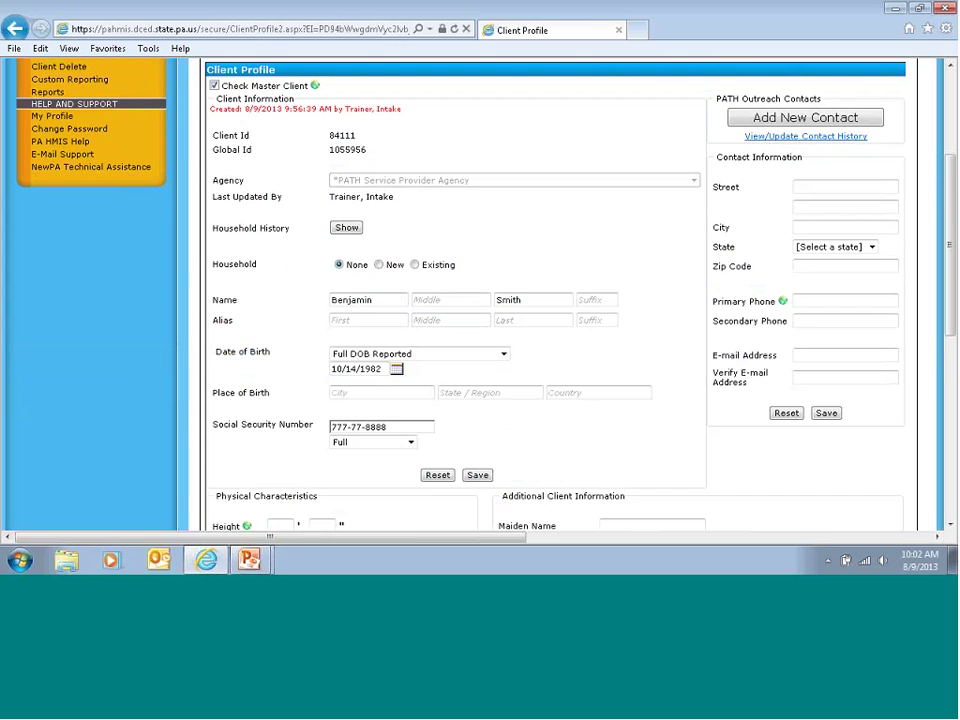
{"action": "scroll", "coordinate": [491, 385], "scroll_direction": "down", "scroll_amount": 3}
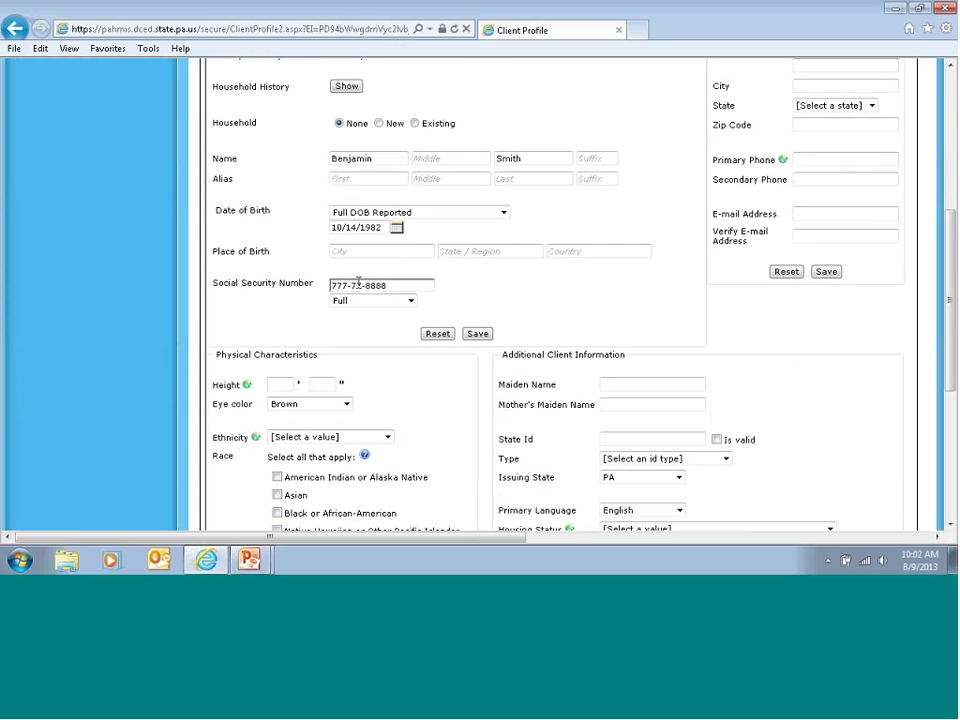
{"action": "scroll", "coordinate": [420, 375], "scroll_direction": "down", "scroll_amount": 4}
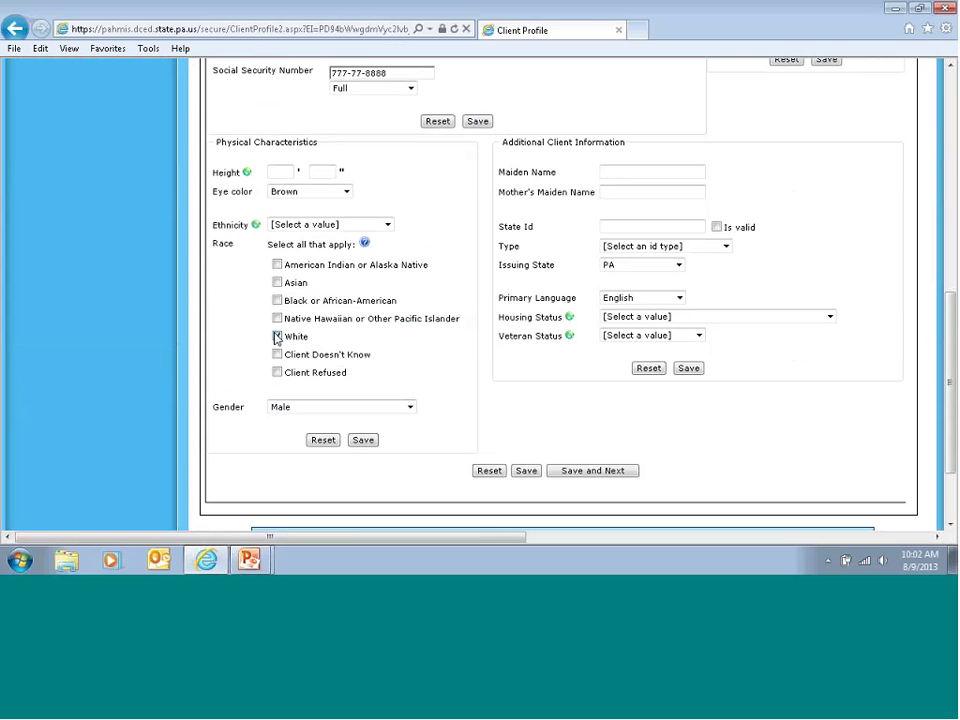
{"action": "scroll", "coordinate": [463, 370], "scroll_direction": "up", "scroll_amount": 10}
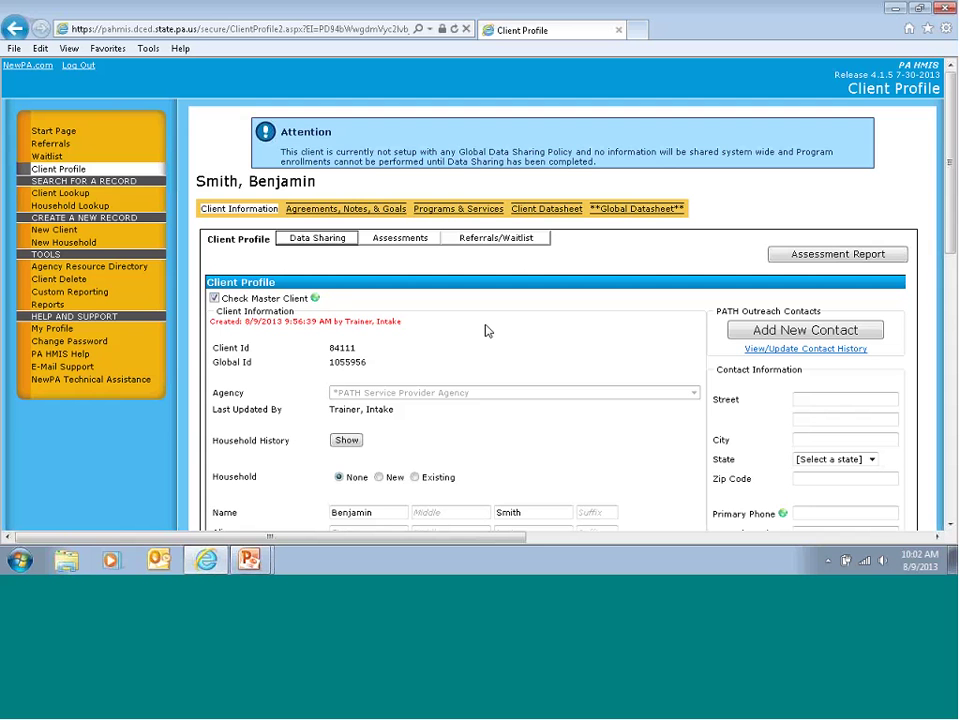
{"action": "scroll", "coordinate": [487, 328], "scroll_direction": "down", "scroll_amount": 4}
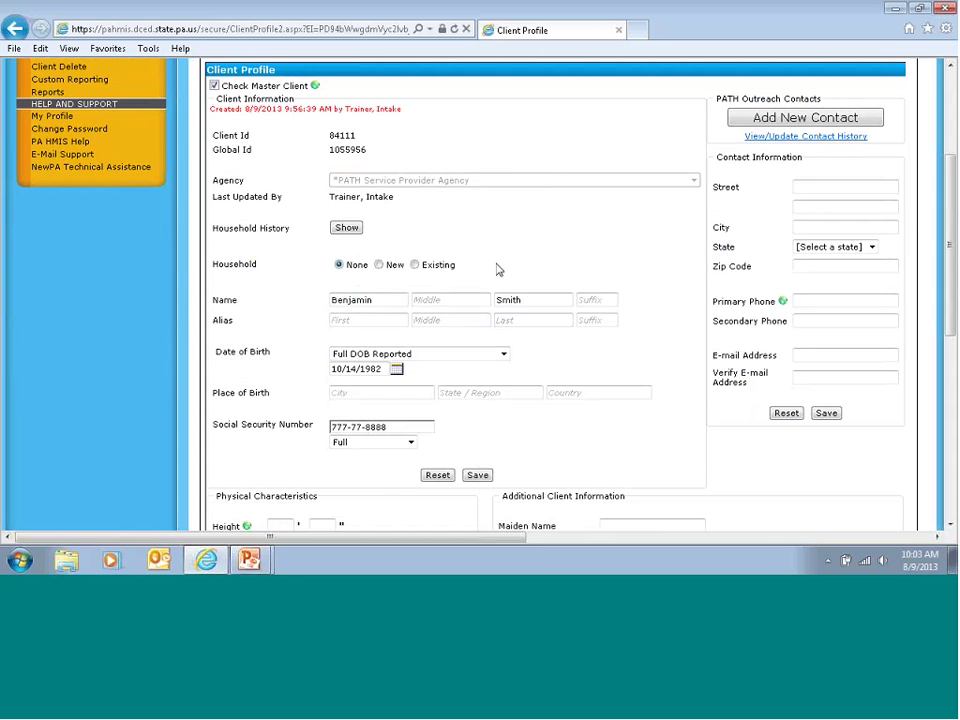
{"action": "scroll", "coordinate": [495, 265], "scroll_direction": "up", "scroll_amount": 4}
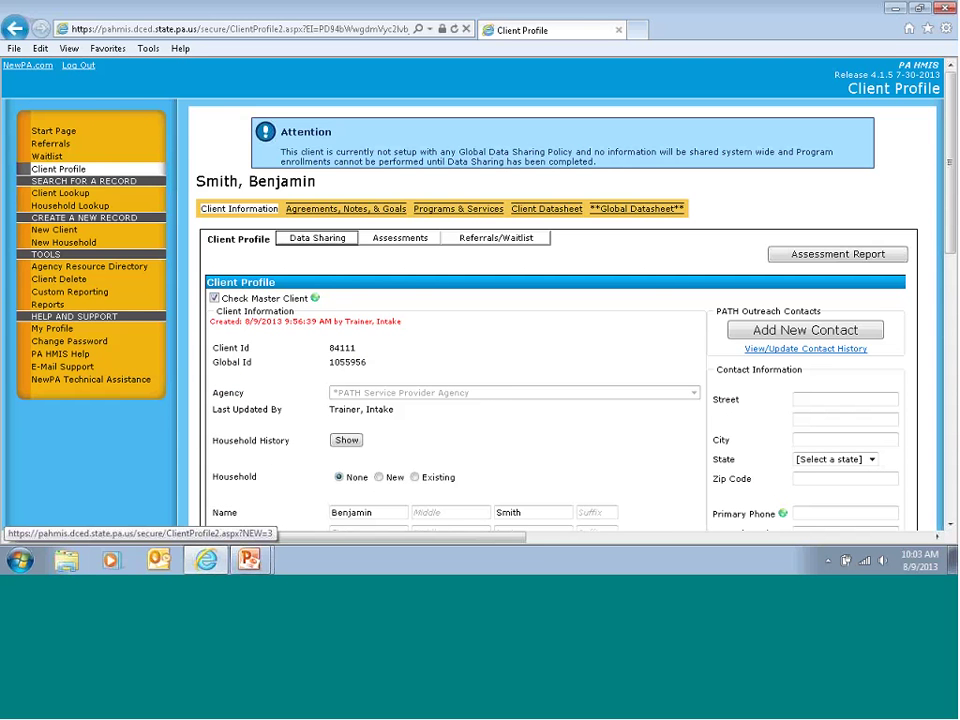
- Go back to the start page to see the Your Case Load list
{"action": "left_click", "coordinate": [62, 193]}
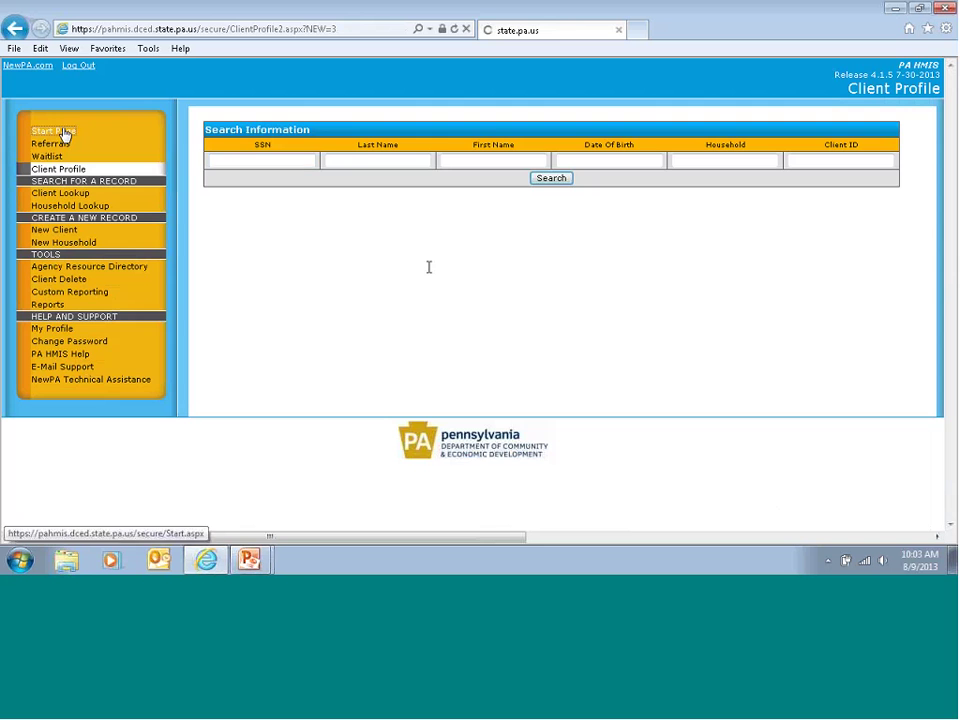
{"action": "left_click", "coordinate": [58, 132]}
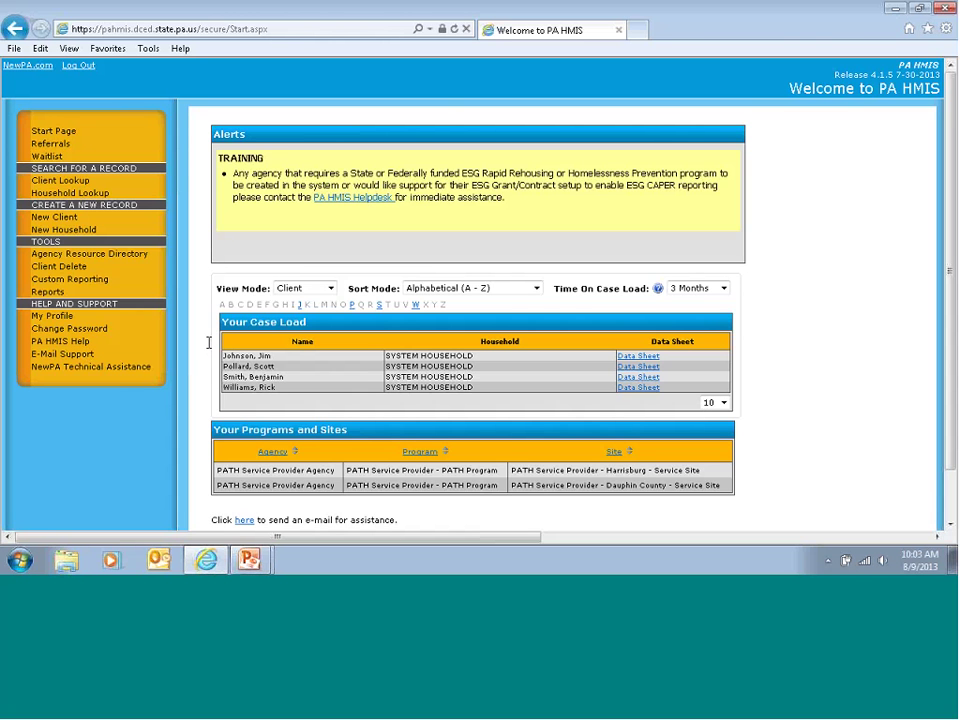
- Open and review the merged client's profile from the case load, then return to the slide show
{"action": "left_click", "coordinate": [314, 383]}
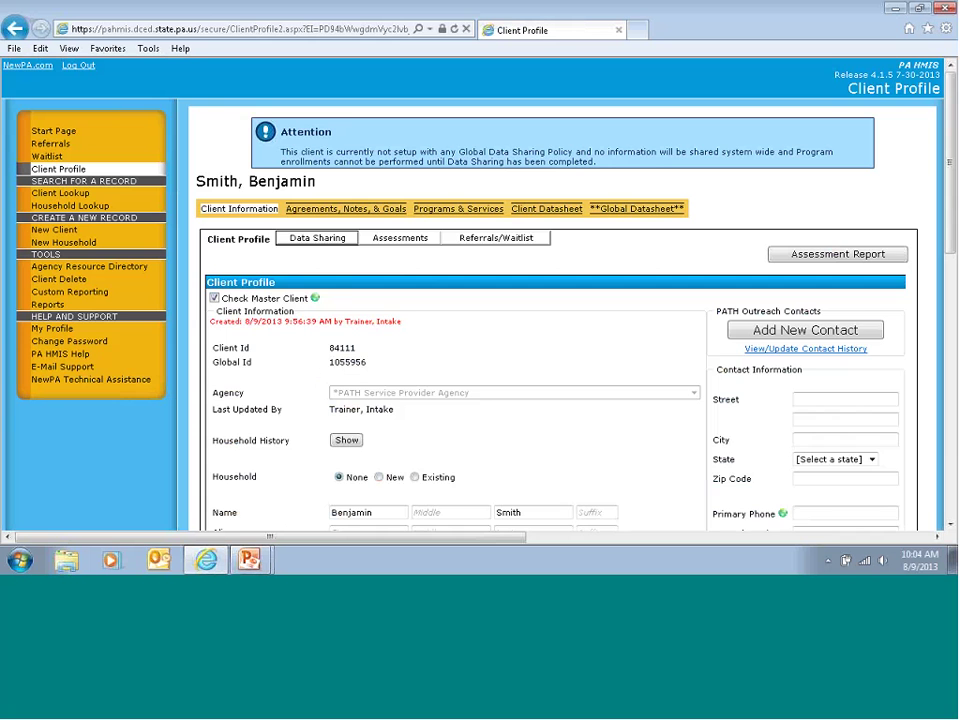
{"action": "scroll", "coordinate": [390, 317], "scroll_direction": "down", "scroll_amount": 4}
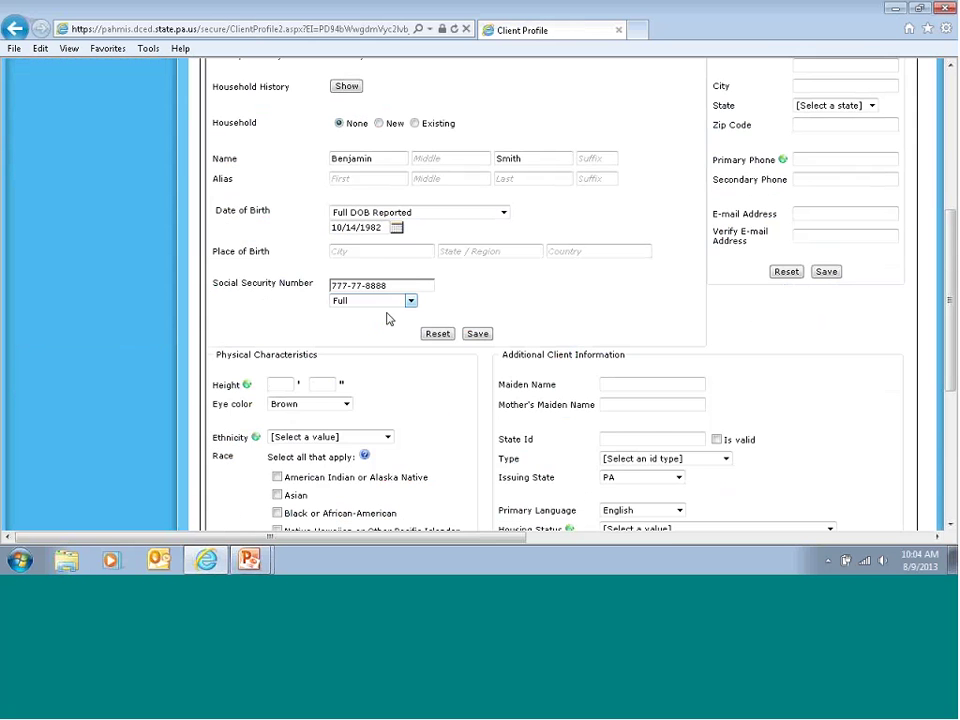
{"action": "scroll", "coordinate": [429, 386], "scroll_direction": "down", "scroll_amount": 2}
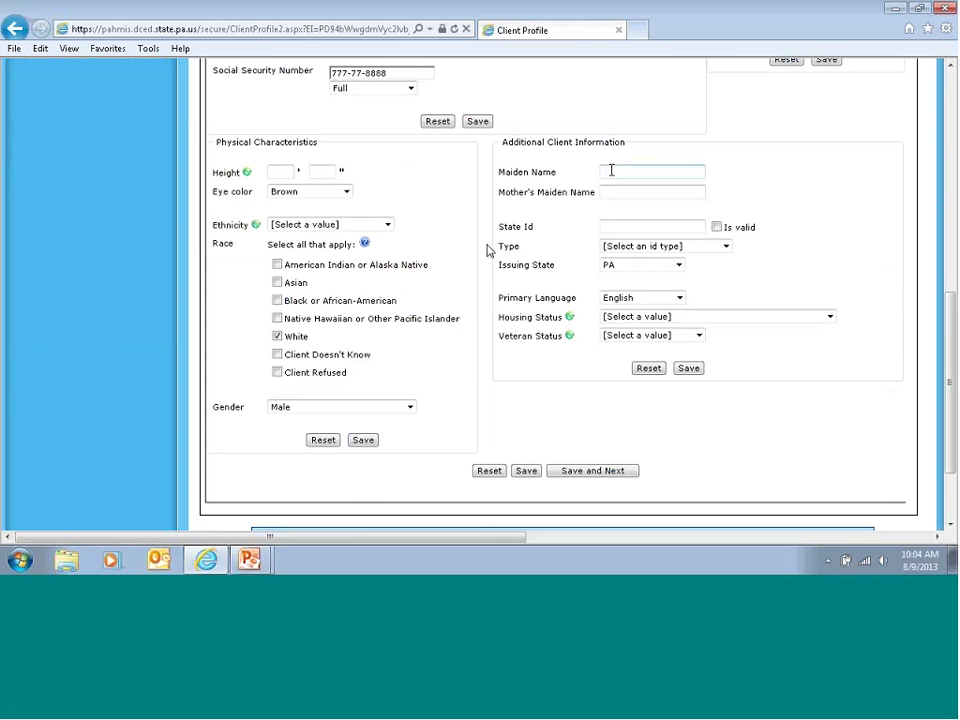
{"action": "scroll", "coordinate": [433, 358], "scroll_direction": "up", "scroll_amount": 6}
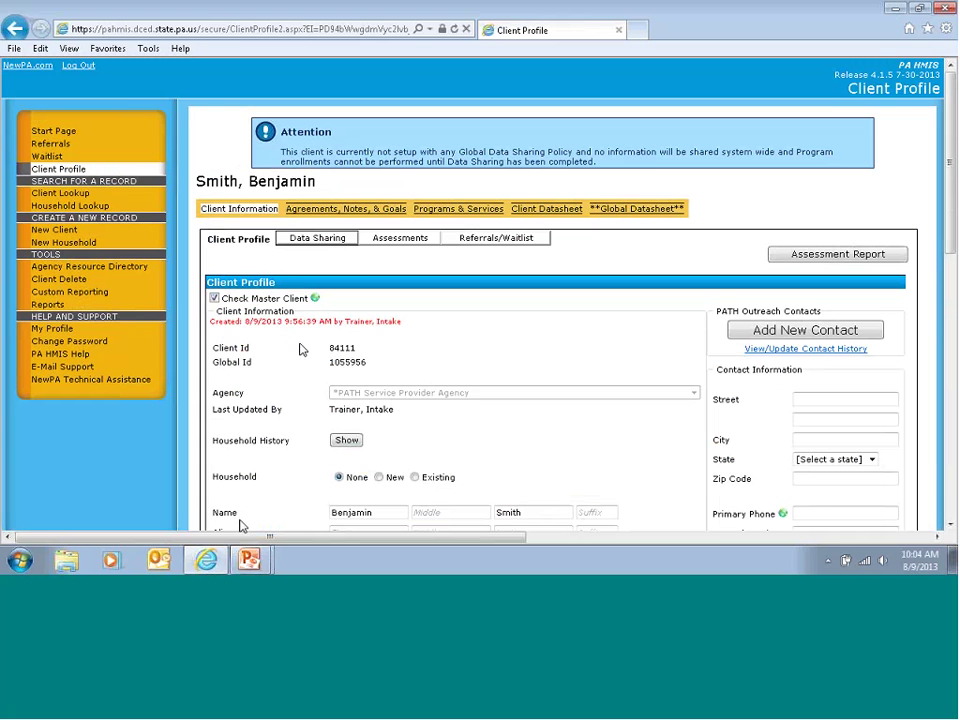
{"action": "mouse_move", "coordinate": [251, 561]}
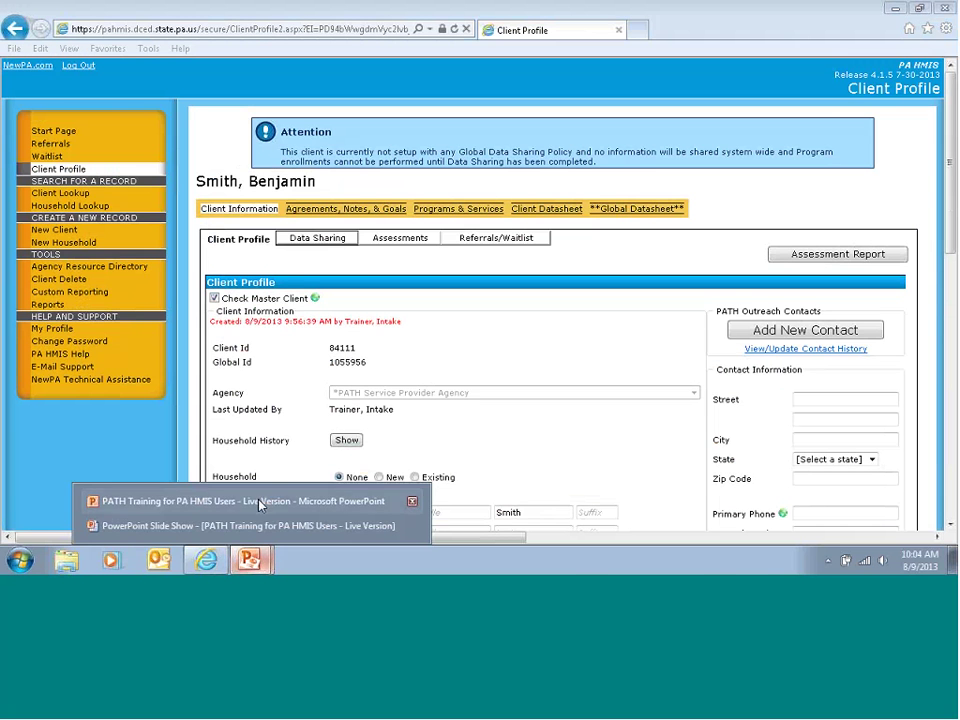
{"action": "left_click", "coordinate": [257, 527]}
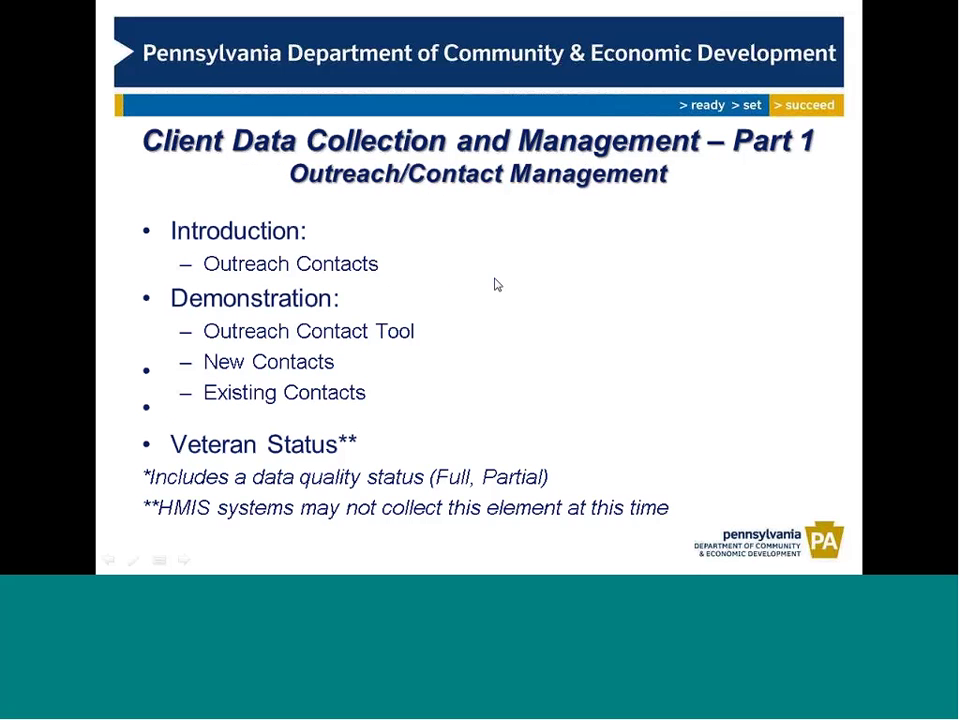
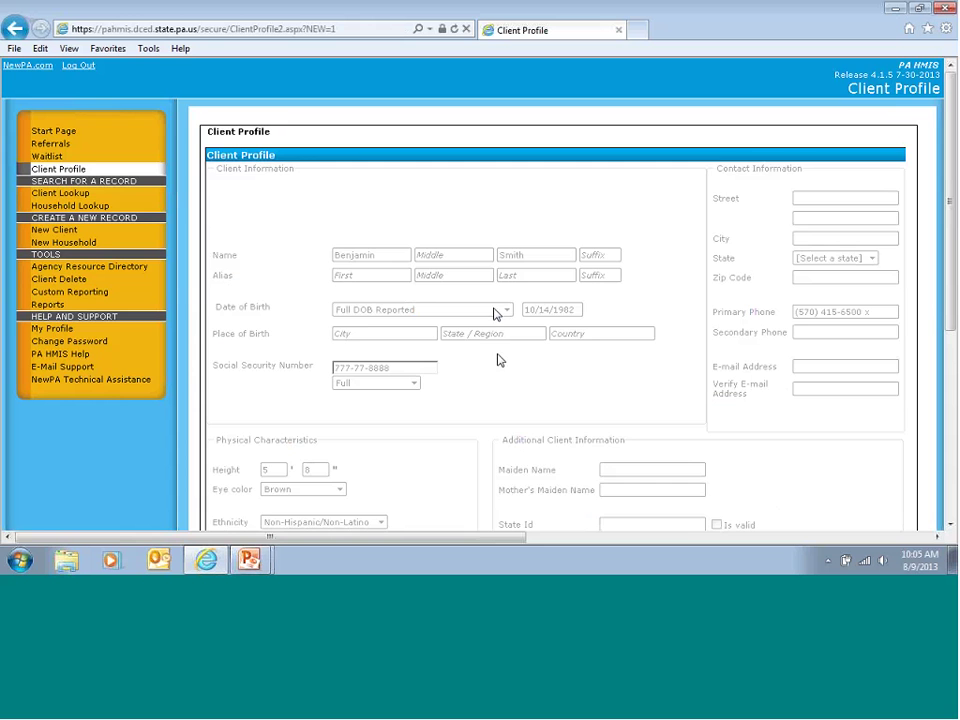
- Review the imported client's profile, then open the Agency Resource Directory in a new tab
{"action": "scroll", "coordinate": [497, 360], "scroll_direction": "down", "scroll_amount": 5}
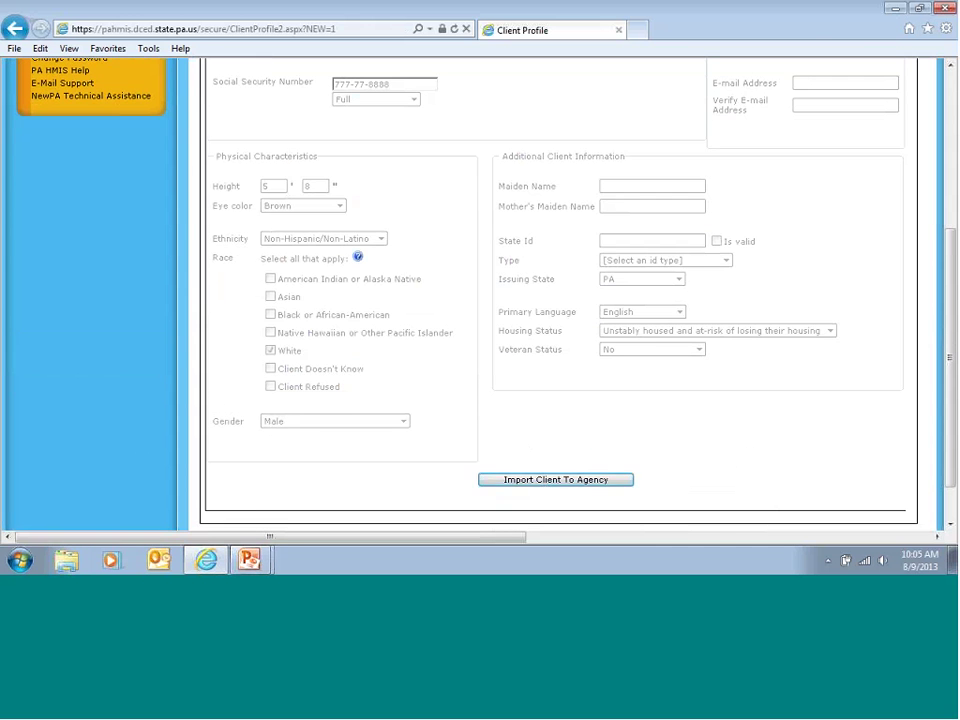
{"action": "scroll", "coordinate": [452, 345], "scroll_direction": "up", "scroll_amount": 5}
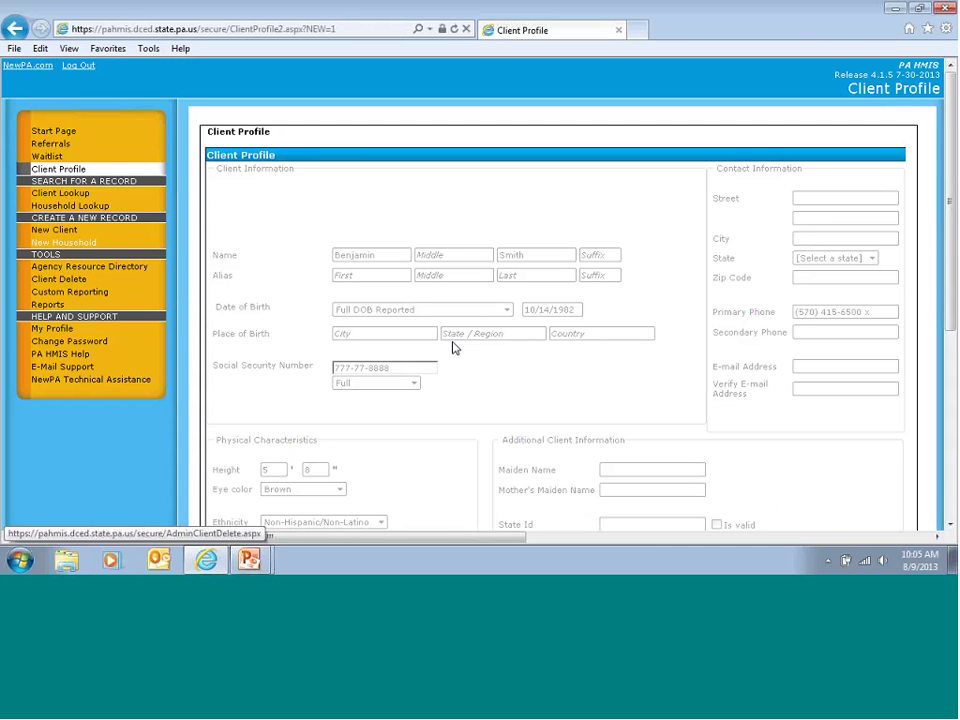
{"action": "left_click", "coordinate": [82, 269]}
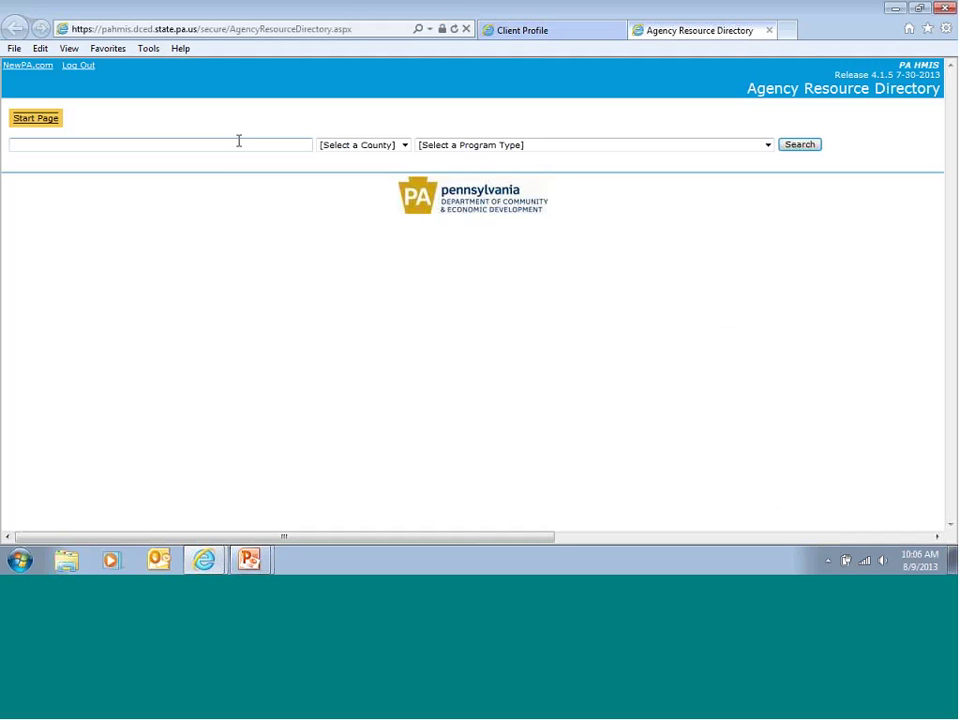
- Clear the mistyped search text and search the directory for Armstrong County agencies
{"action": "type", "text": "shelter\\\\"}
{"action": "key", "text": "ctrl+a"}
{"action": "key", "text": "BackSpace"}
{"action": "left_click", "coordinate": [358, 145]}
{"action": "left_click", "coordinate": [358, 188]}
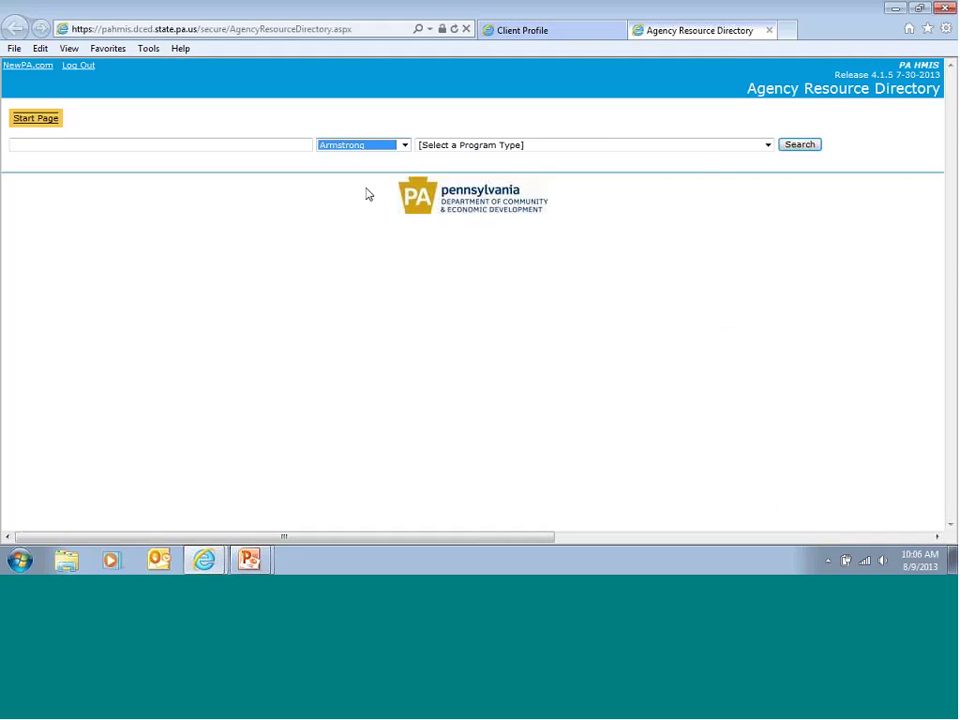
{"action": "left_click", "coordinate": [795, 147]}
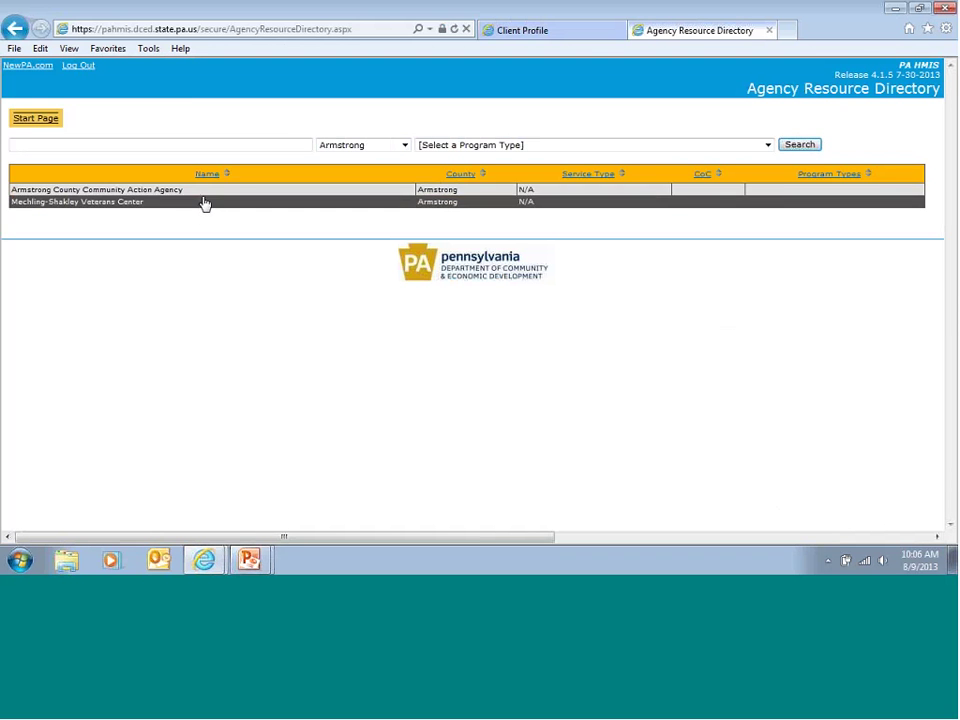
- View the details of the Armstrong County Community Action Agency
{"action": "left_click", "coordinate": [205, 194]}
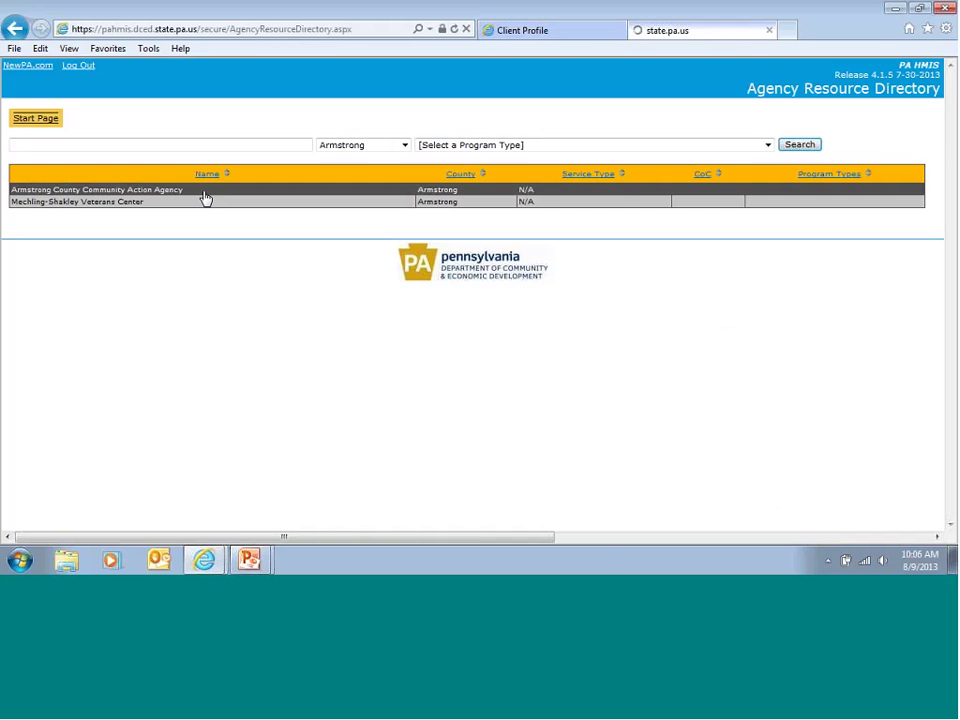
{"action": "scroll", "coordinate": [235, 311], "scroll_direction": "down", "scroll_amount": 1}
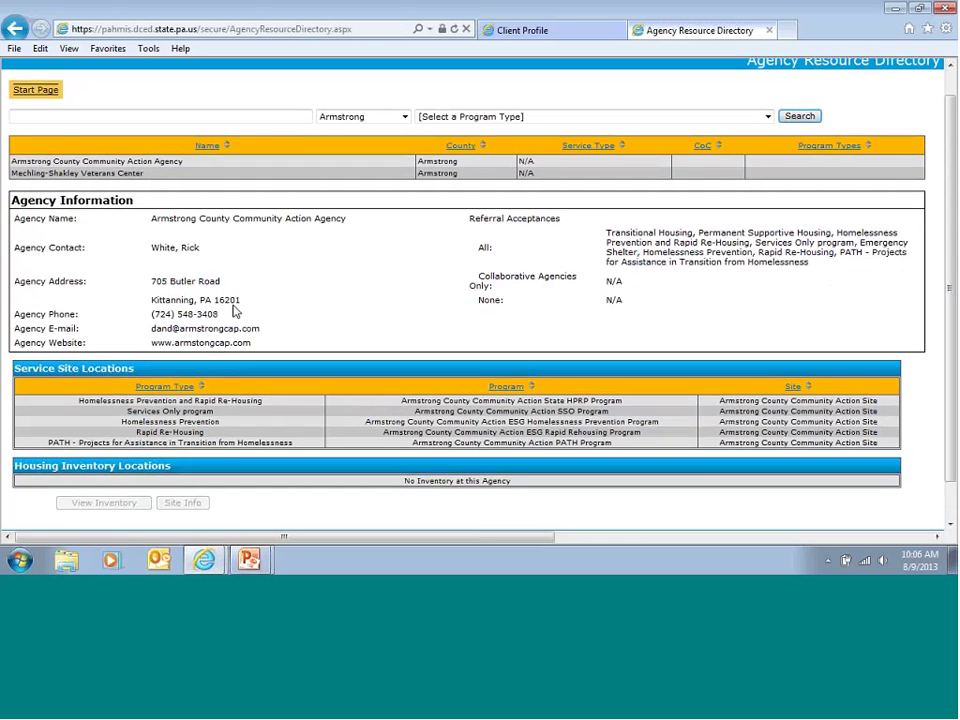
{"action": "scroll", "coordinate": [235, 311], "scroll_direction": "up", "scroll_amount": 1}
{"action": "scroll", "coordinate": [340, 290], "scroll_direction": "down", "scroll_amount": 2}
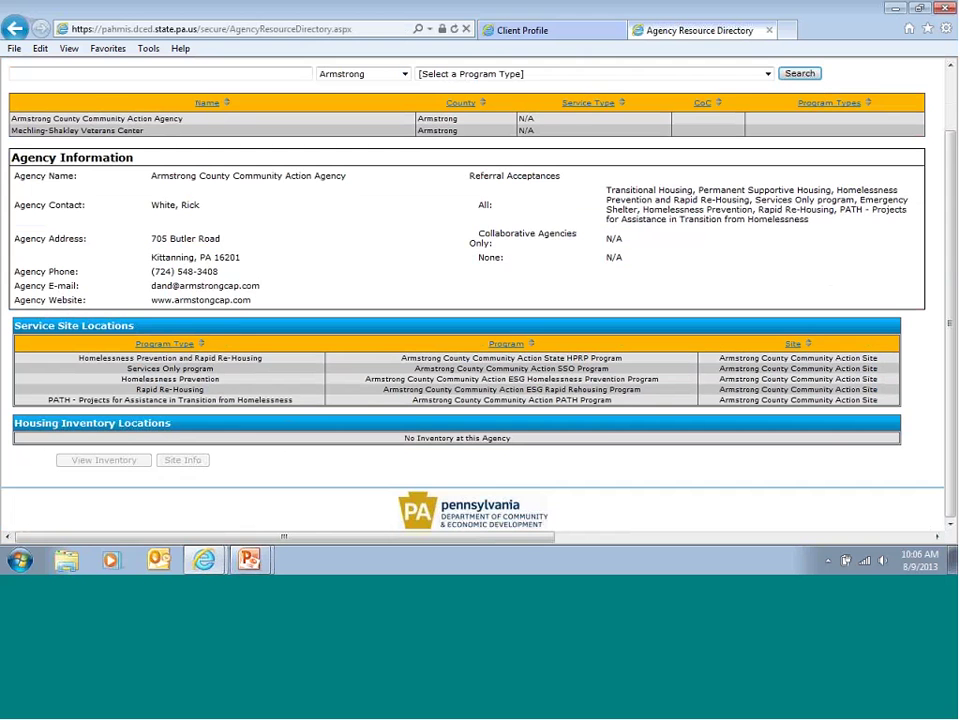
{"action": "scroll", "coordinate": [304, 255], "scroll_direction": "up", "scroll_amount": 2}
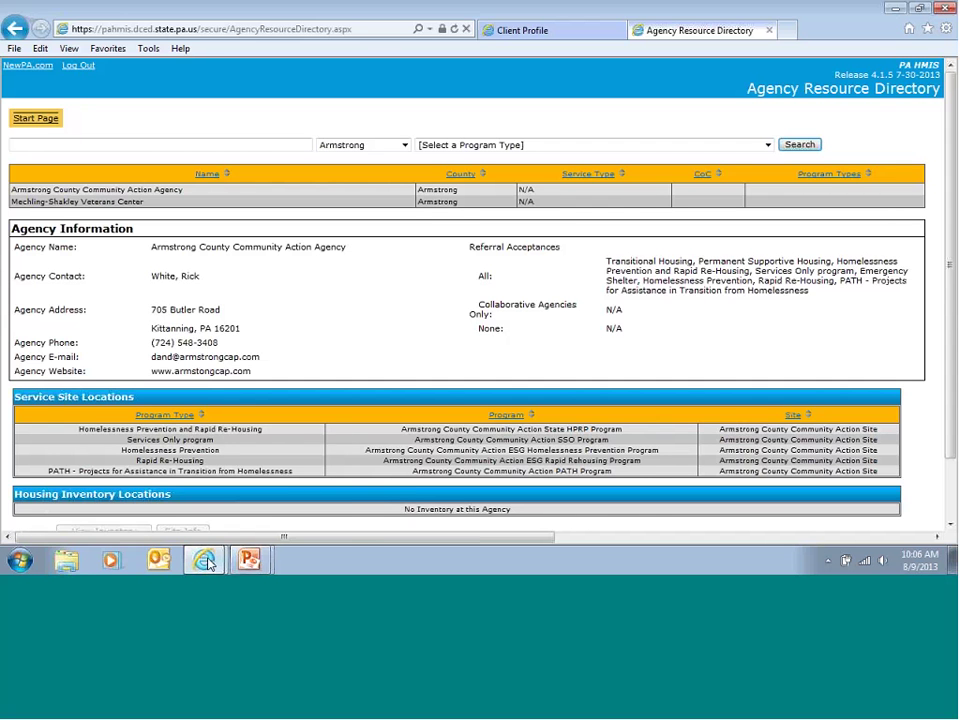
{"action": "mouse_move", "coordinate": [207, 565]}
{"action": "left_click", "coordinate": [150, 525]}
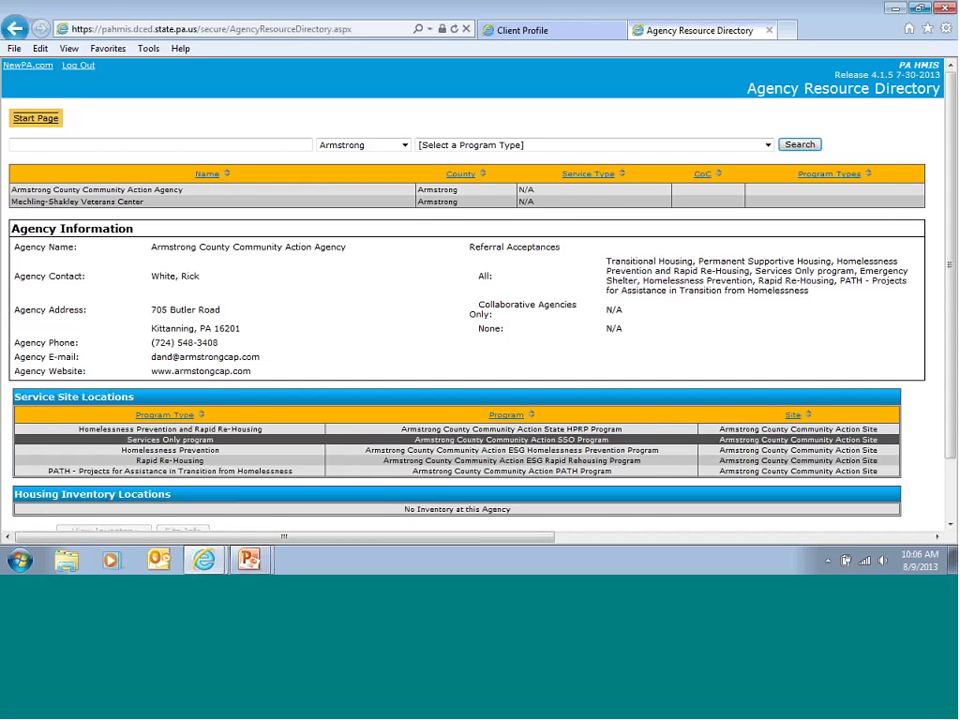
- Close only the agency directory tab and return to the PA HMIS Start Page
{"action": "left_click", "coordinate": [945, 12]}
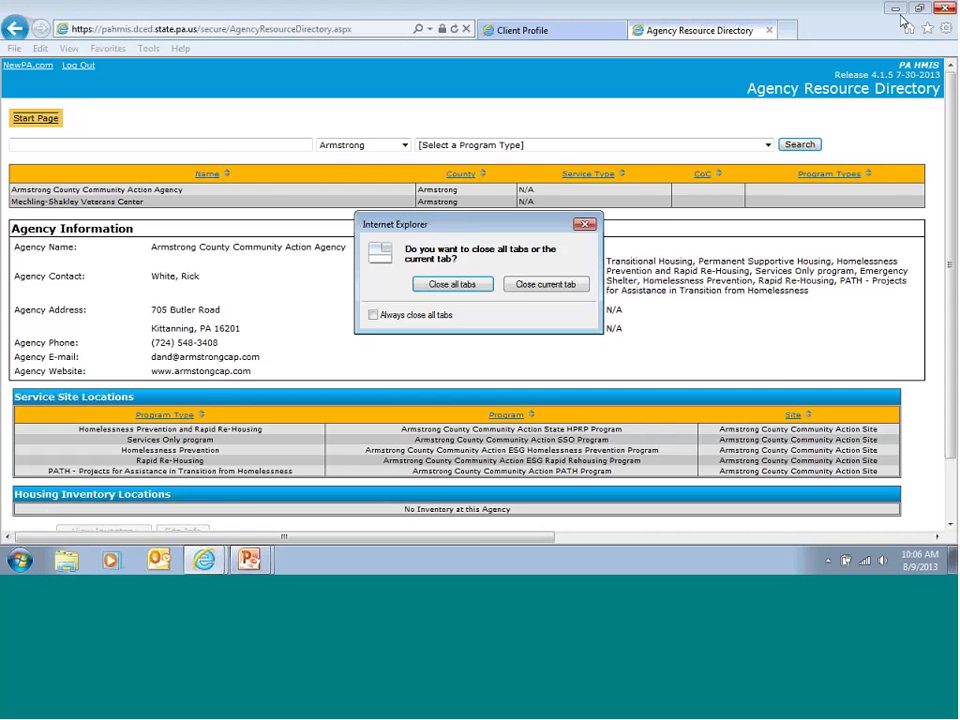
{"action": "left_click", "coordinate": [521, 289]}
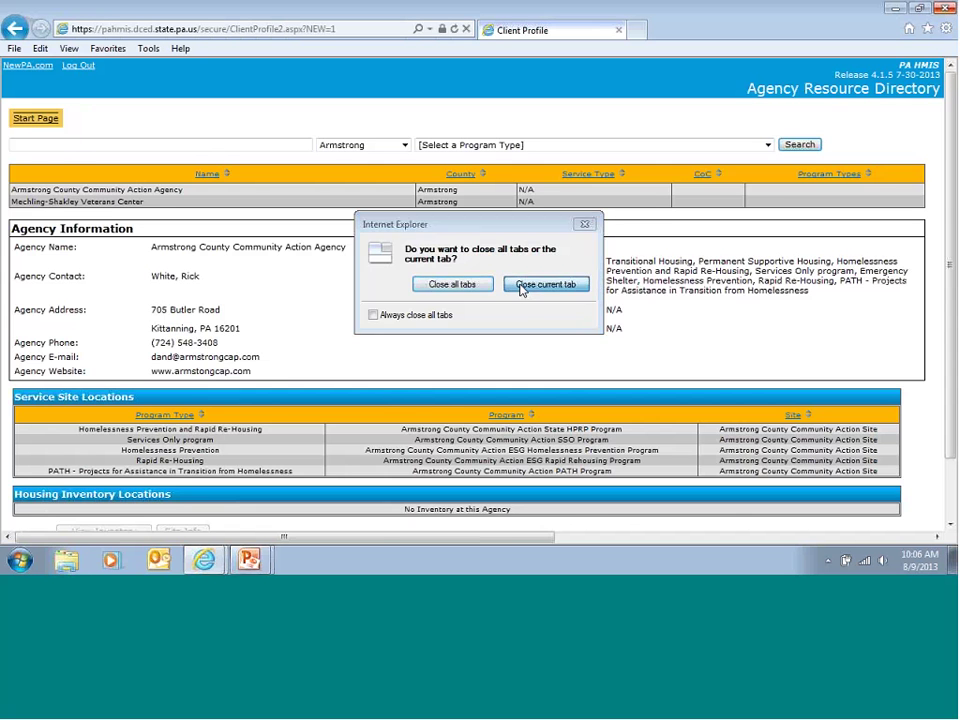
{"action": "left_click", "coordinate": [58, 132]}
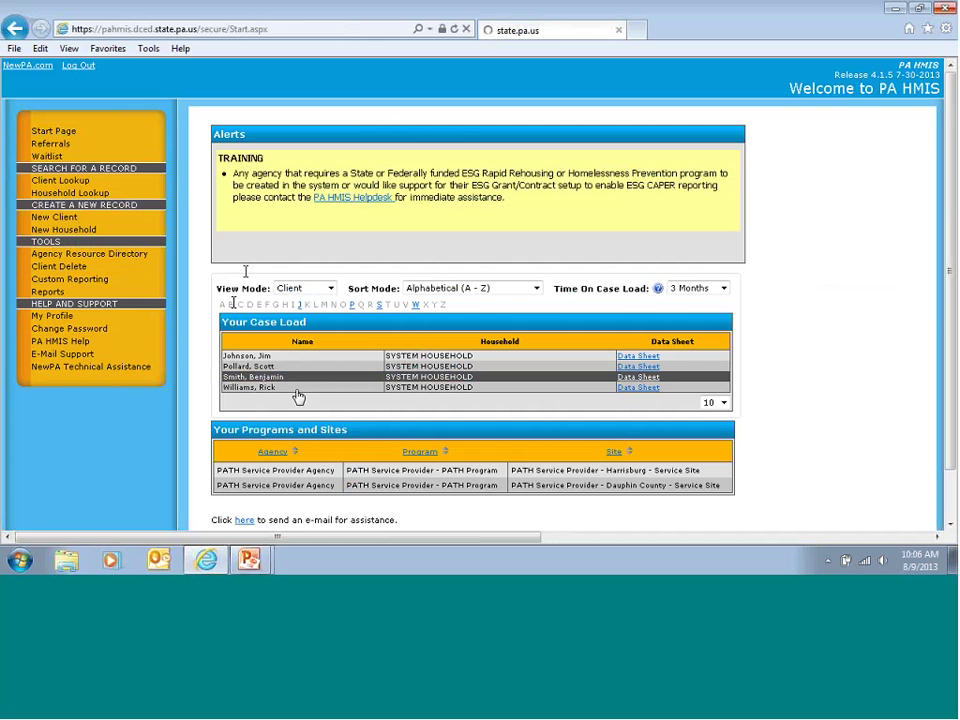
- Open the client's record from Your Case Load to show their Client Profile
{"action": "left_click", "coordinate": [332, 378]}
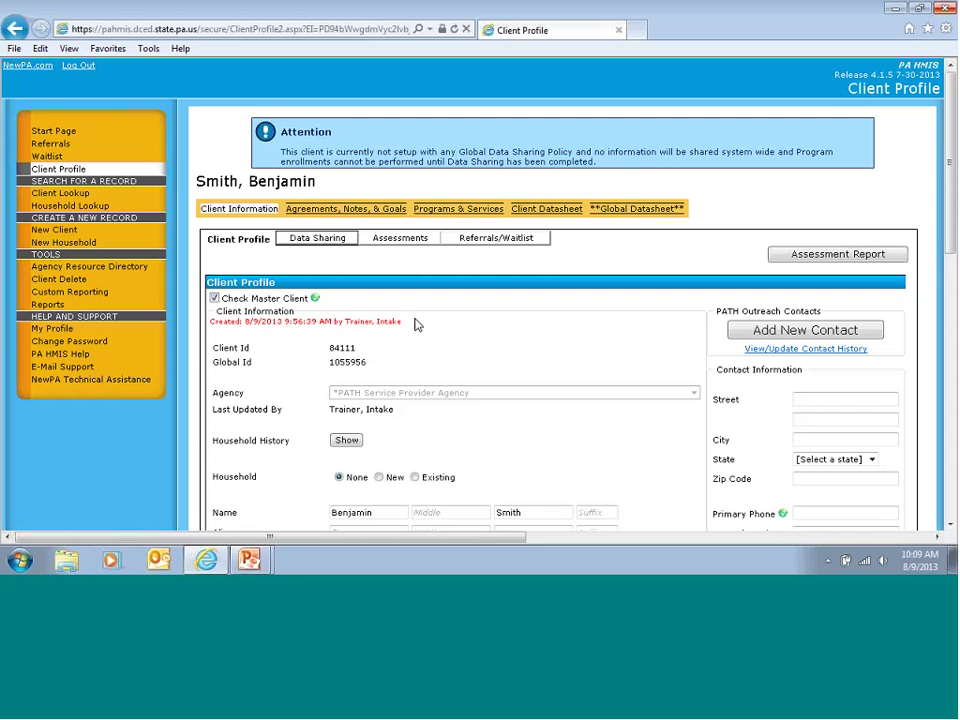
- Return PA HMIS to the Start Page and switch to the PowerPoint slide show on the PATH slide
{"action": "left_click", "coordinate": [48, 131]}
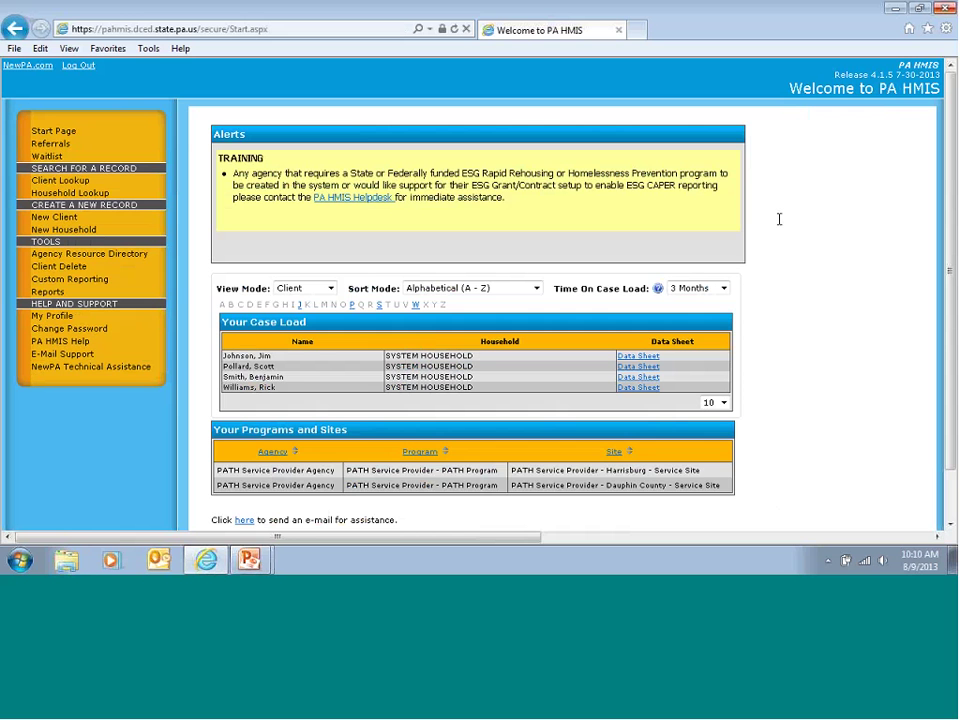
{"action": "mouse_move", "coordinate": [249, 560]}
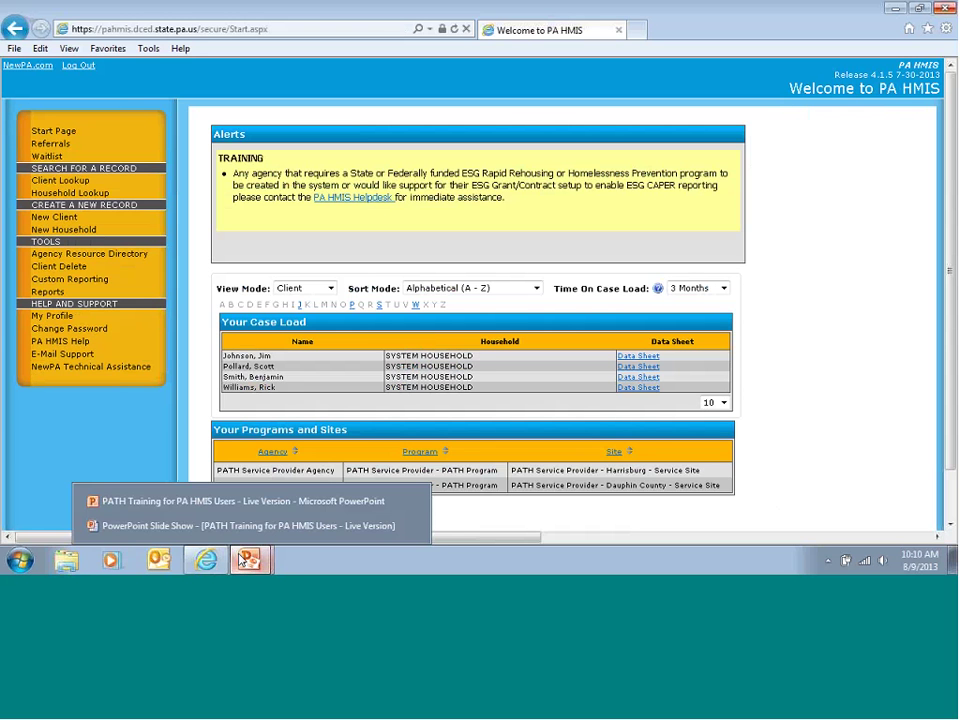
{"action": "left_click", "coordinate": [257, 528]}
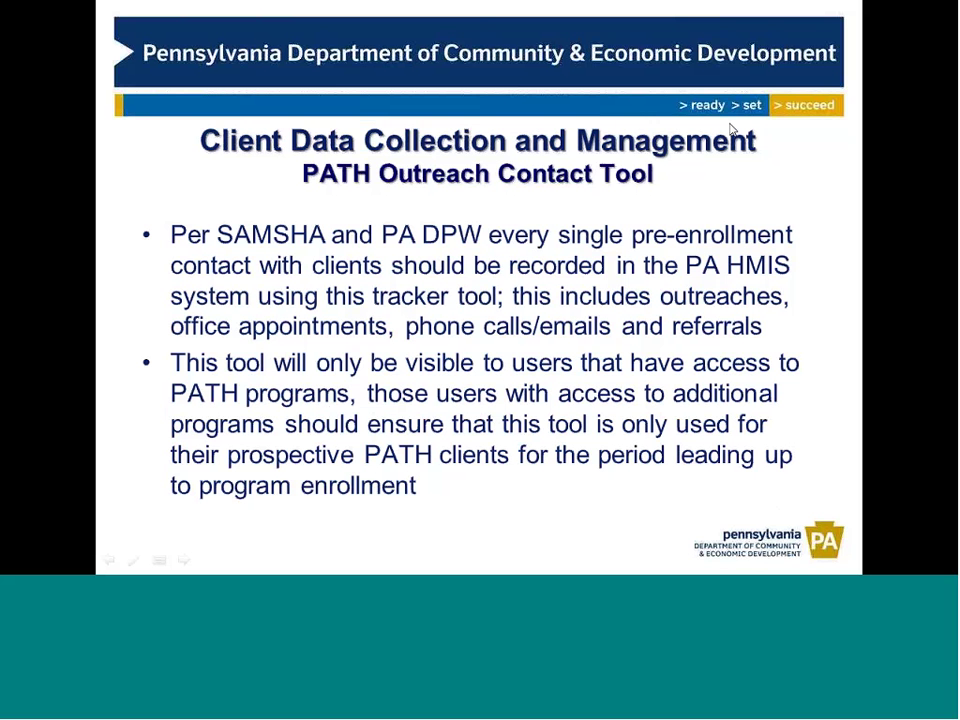
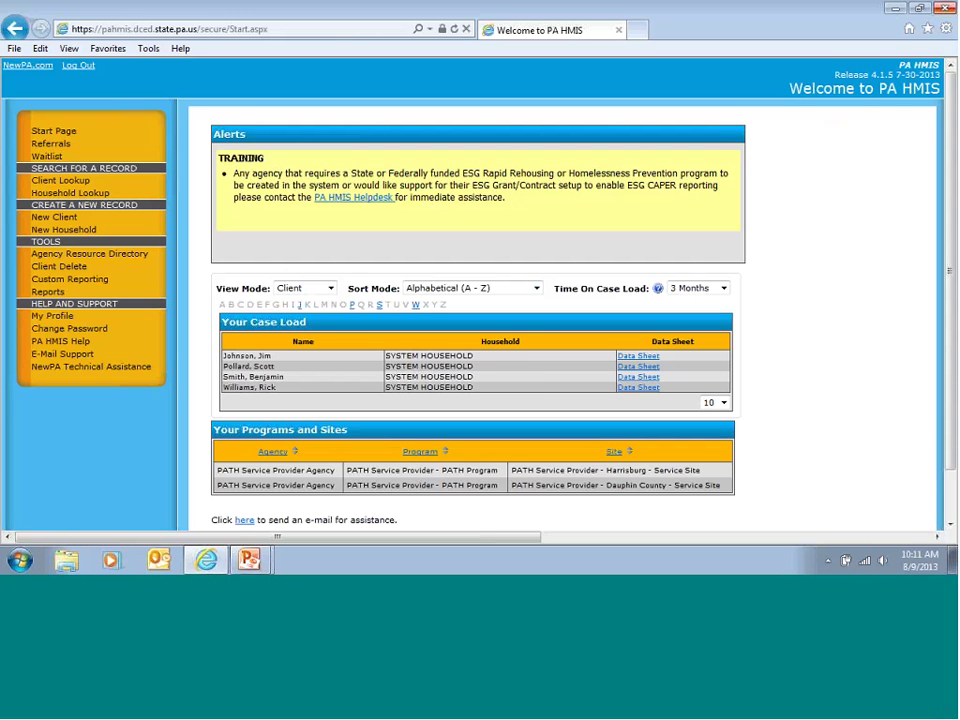
- Open the third case-load client's profile and scroll through the client information
{"action": "left_click", "coordinate": [325, 379]}
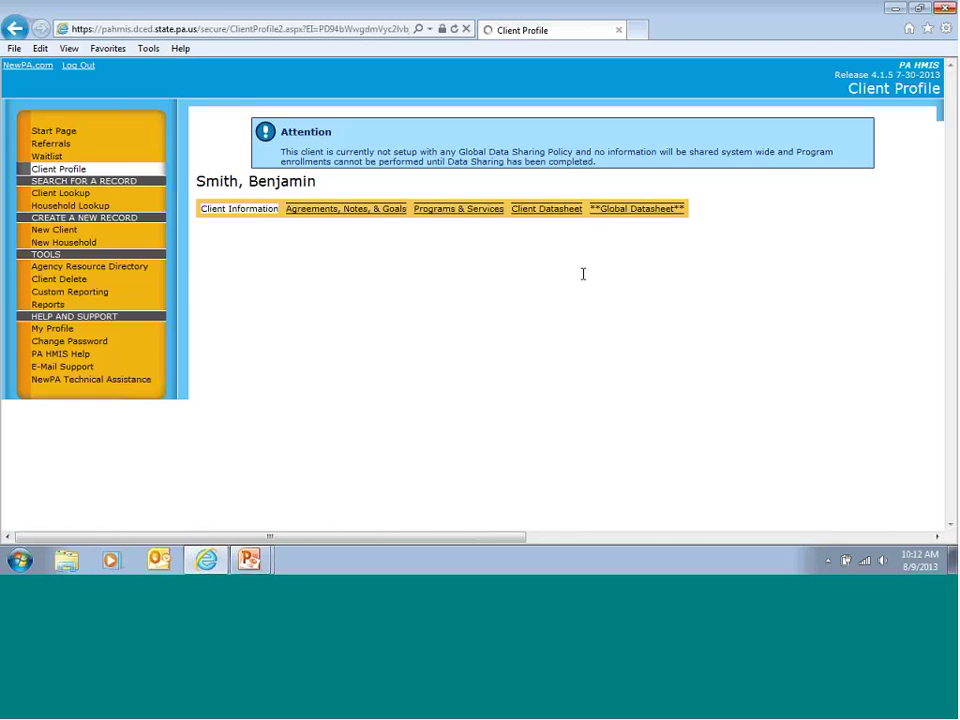
{"action": "scroll", "coordinate": [489, 307], "scroll_direction": "down", "scroll_amount": 1}
{"action": "scroll", "coordinate": [489, 307], "scroll_direction": "down", "scroll_amount": 4}
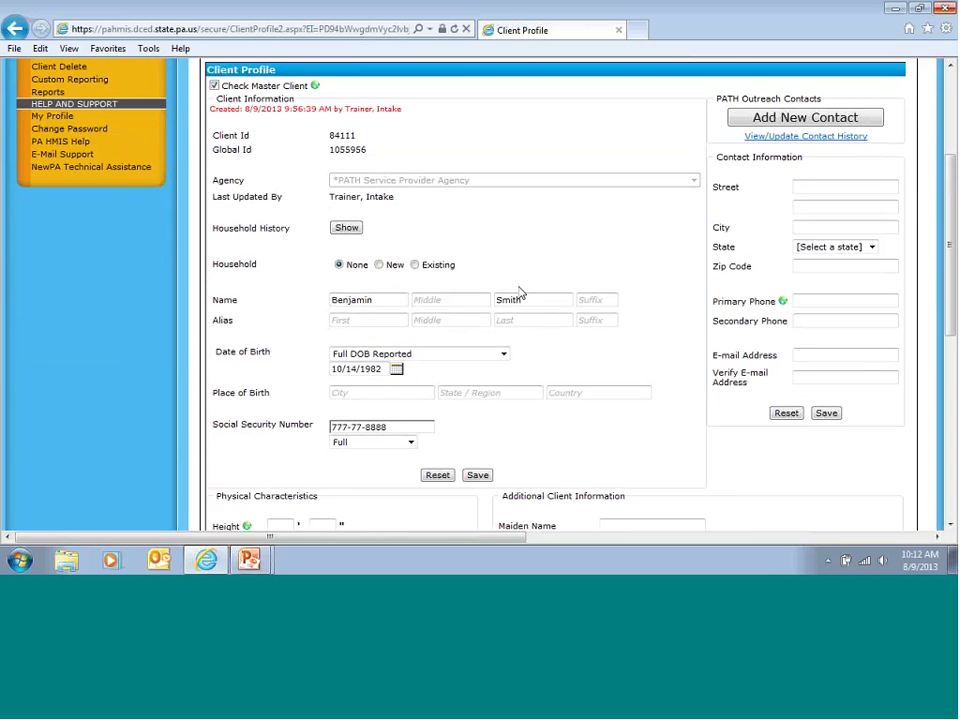
{"action": "scroll", "coordinate": [514, 294], "scroll_direction": "up", "scroll_amount": 5}
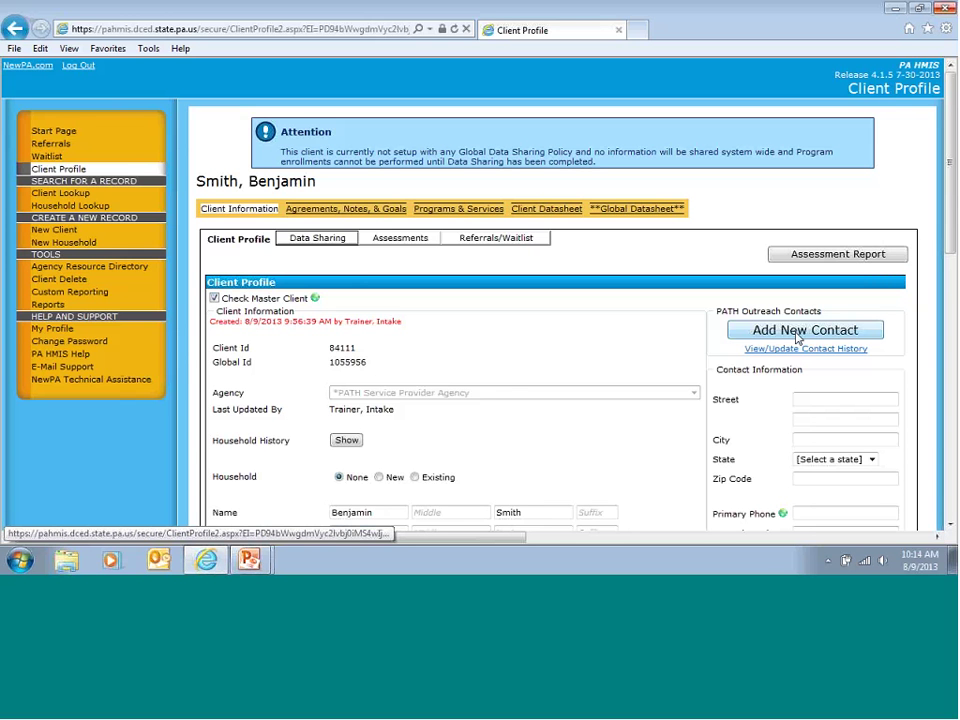
- Add a new PATH outreach contact with One on One as the type of contact
{"action": "left_click", "coordinate": [798, 338]}
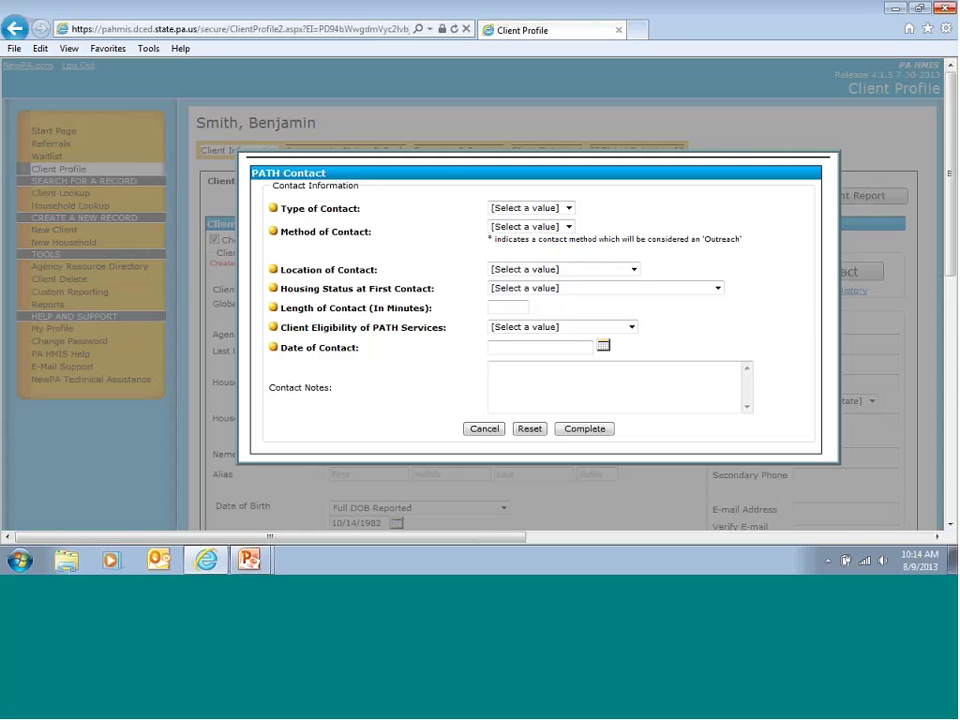
{"action": "left_click", "coordinate": [568, 208]}
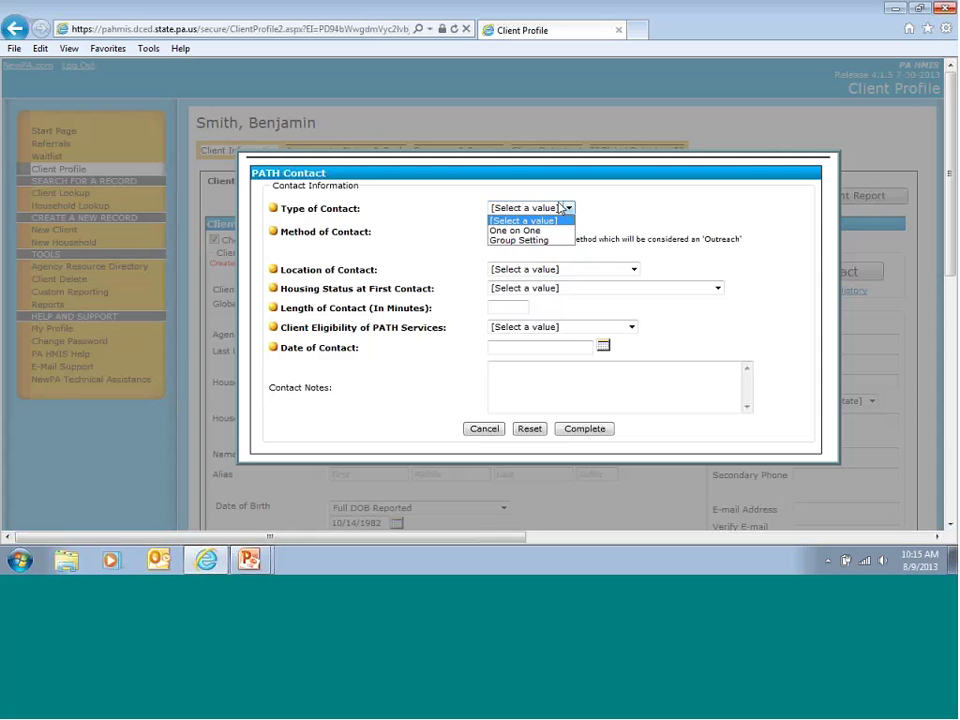
{"action": "left_click", "coordinate": [515, 230]}
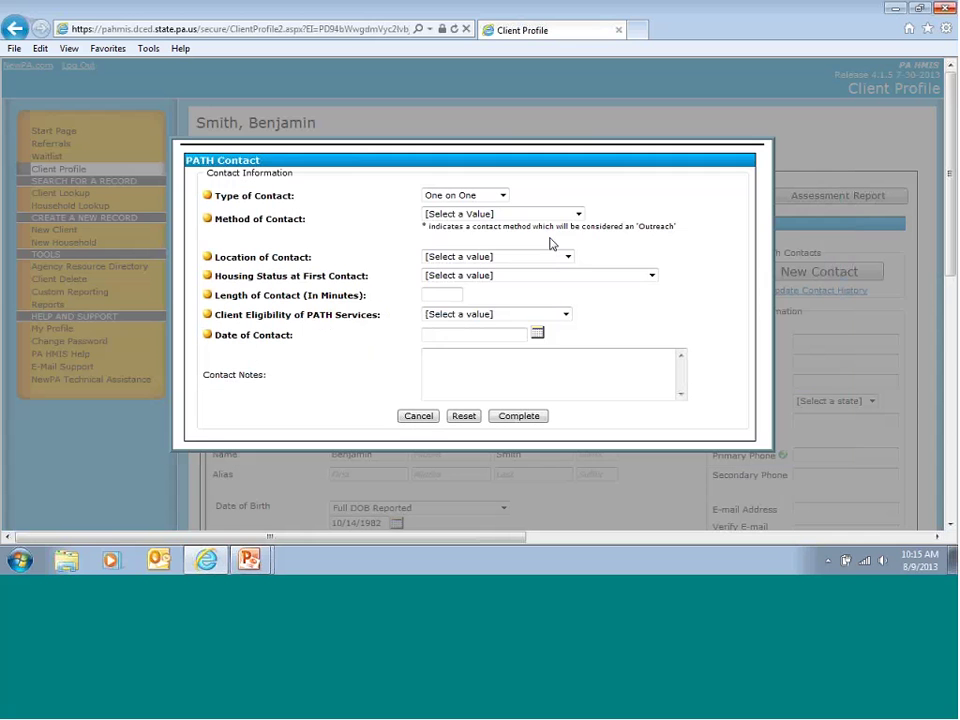
{"action": "left_click", "coordinate": [578, 215]}
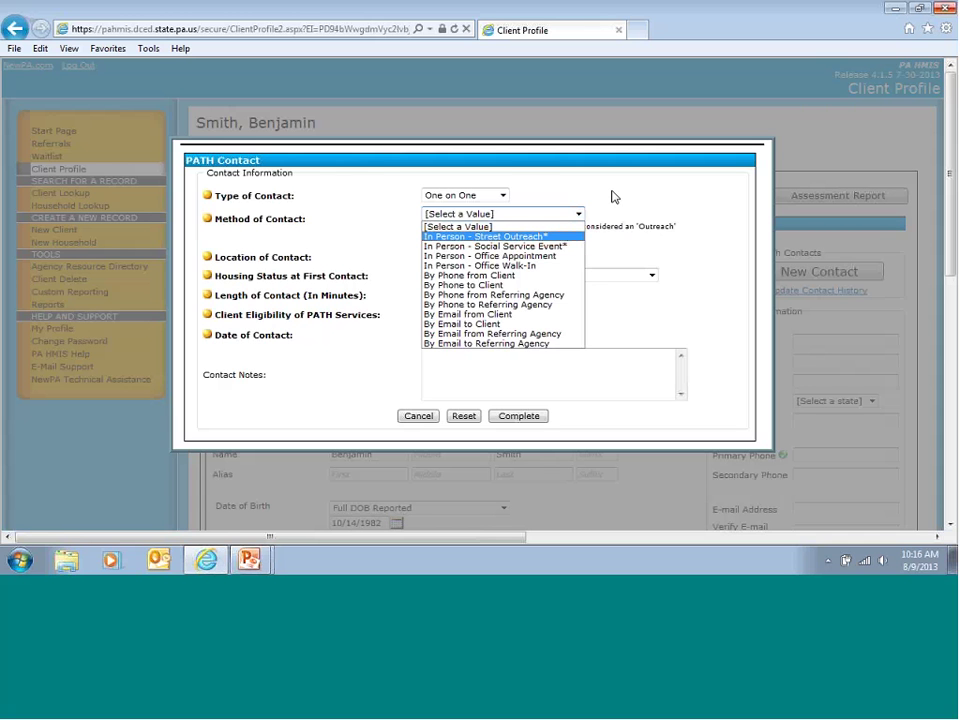
- Choose In Person - Street Outreach as the contact's method of contact
{"action": "left_click", "coordinate": [614, 197]}
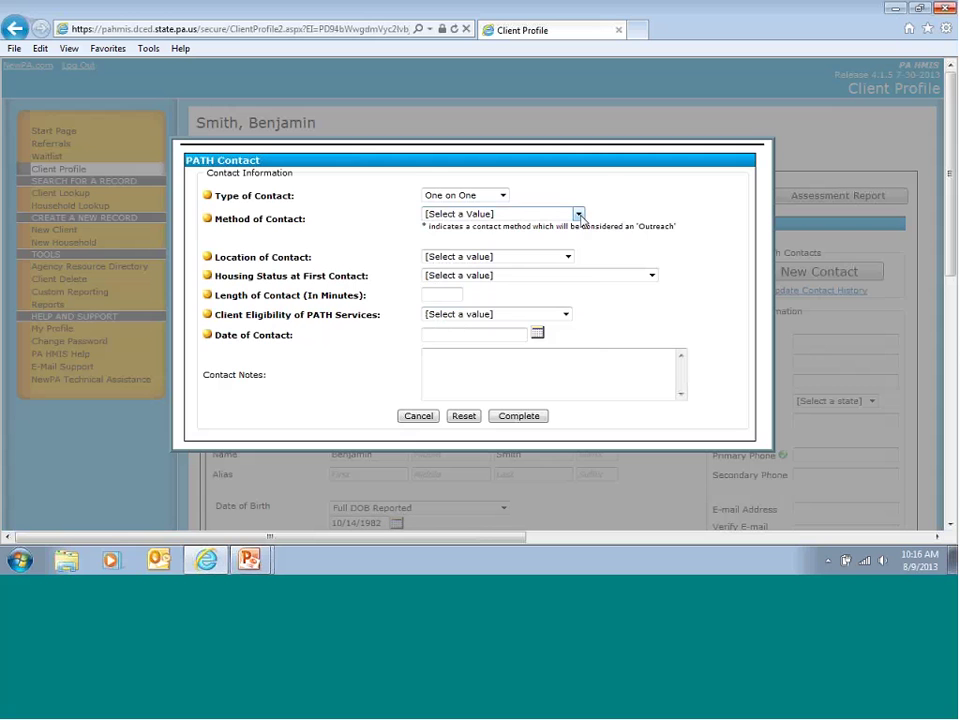
{"action": "left_click", "coordinate": [578, 215]}
{"action": "left_click", "coordinate": [540, 237]}
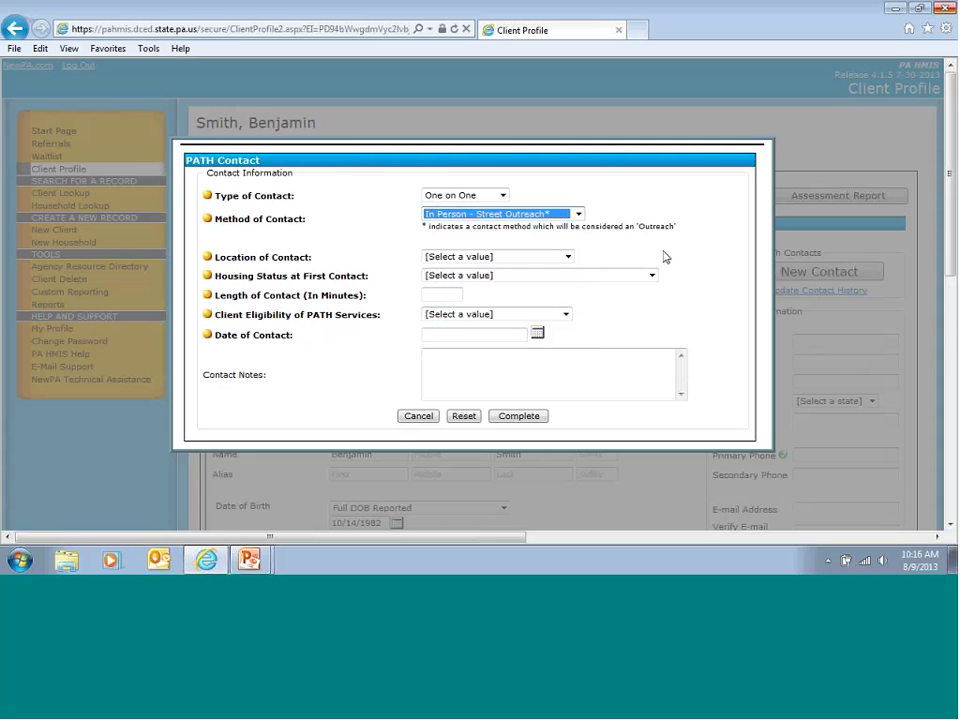
{"action": "left_click", "coordinate": [657, 257]}
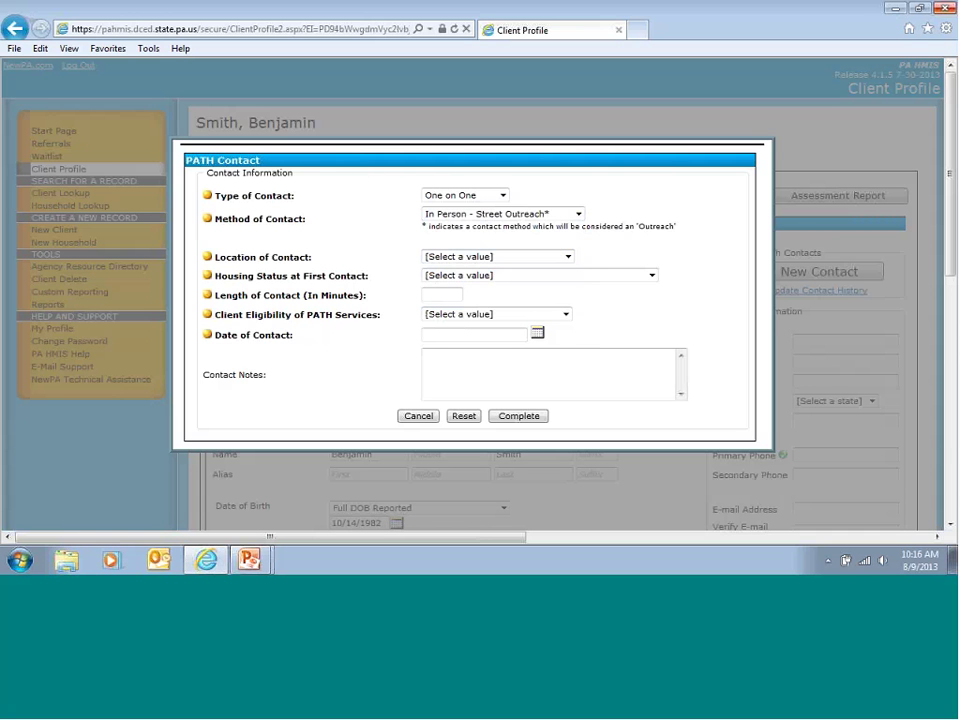
{"action": "left_click", "coordinate": [578, 214]}
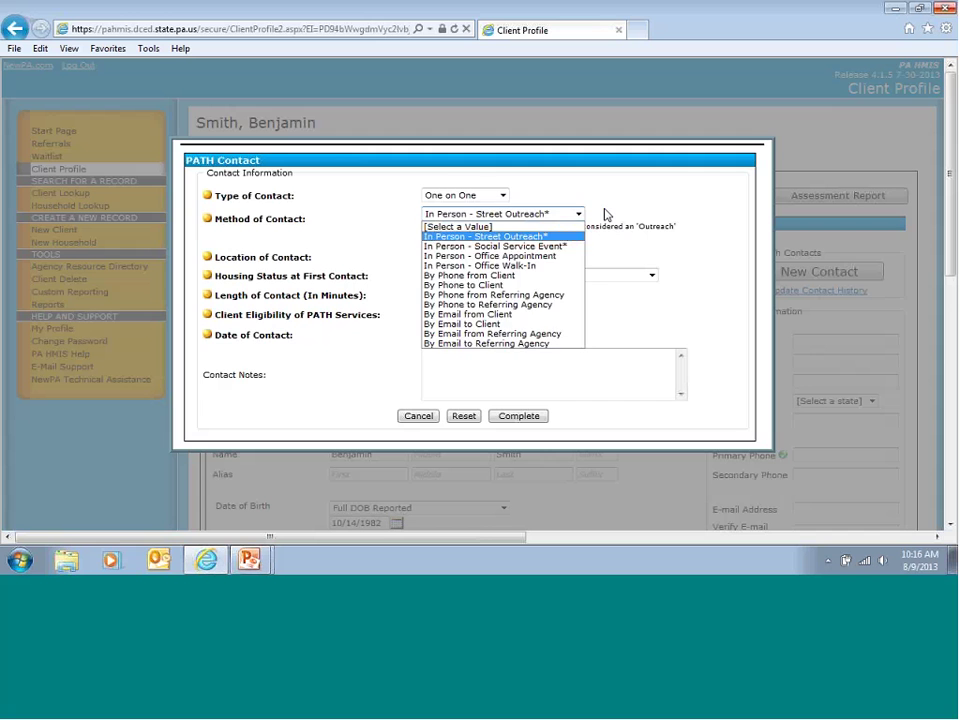
{"action": "left_click", "coordinate": [606, 214]}
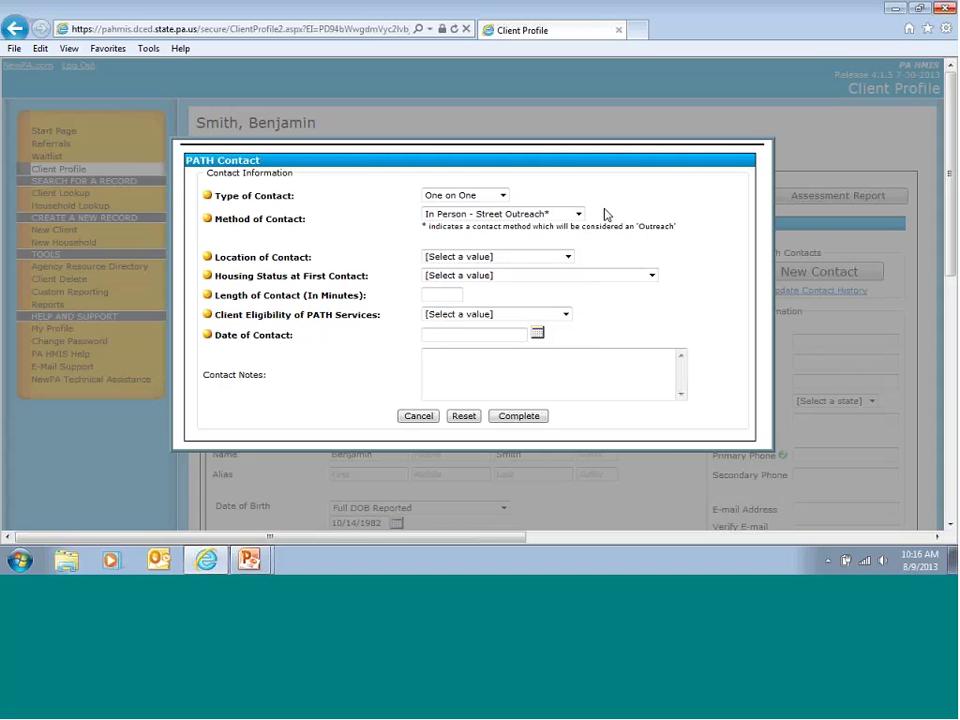
{"action": "left_click", "coordinate": [568, 257]}
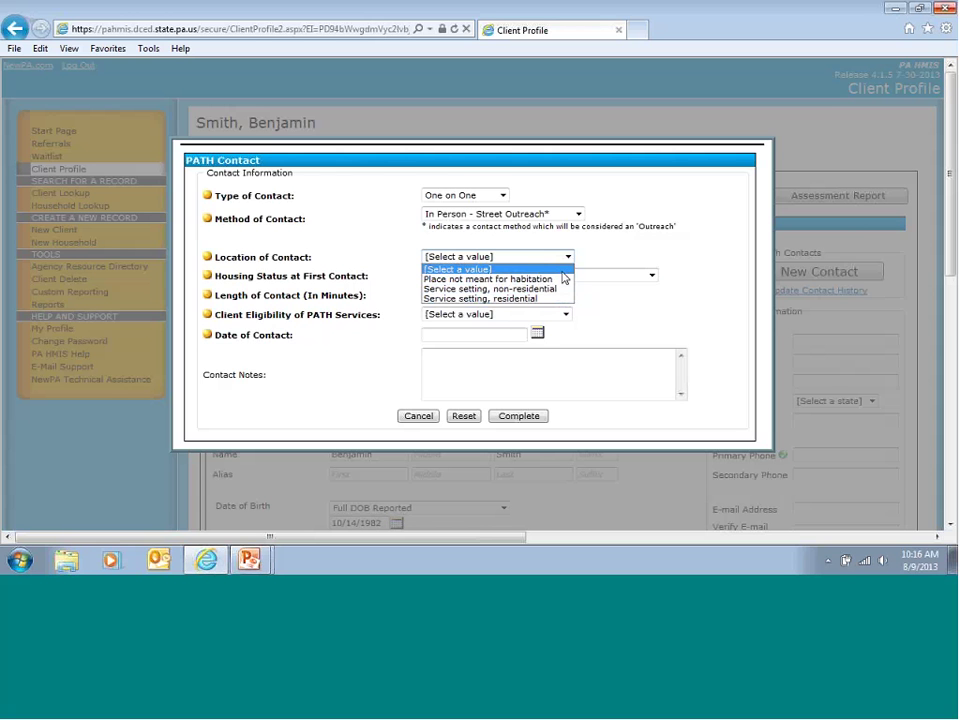
- Set location to Place not meant for habitation and first-contact housing status to Literally homeless
{"action": "left_click", "coordinate": [555, 280]}
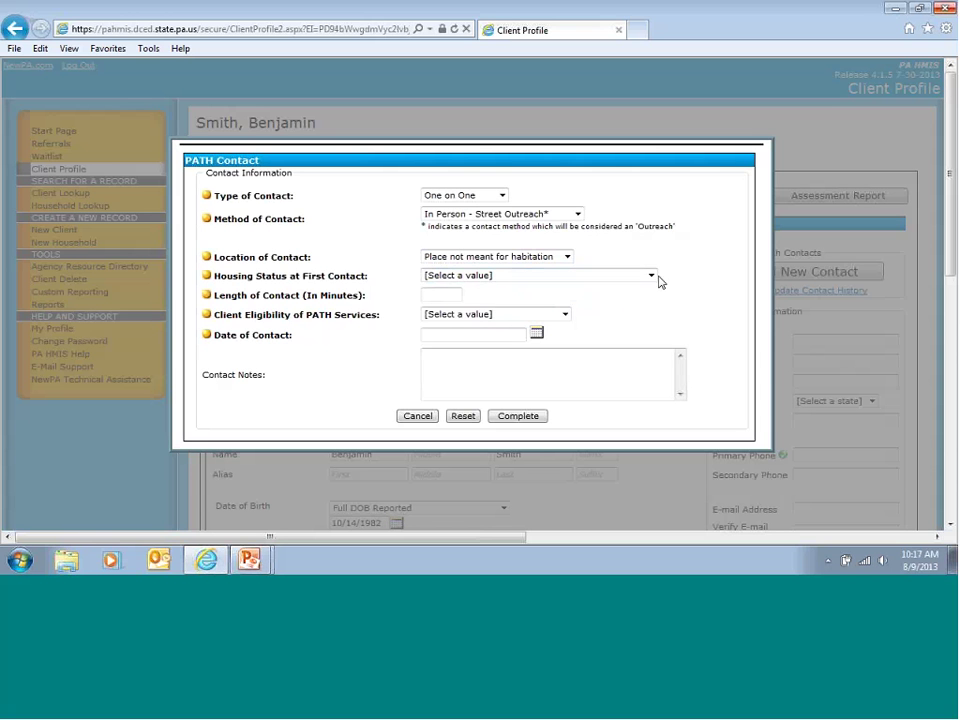
{"action": "left_click", "coordinate": [651, 276]}
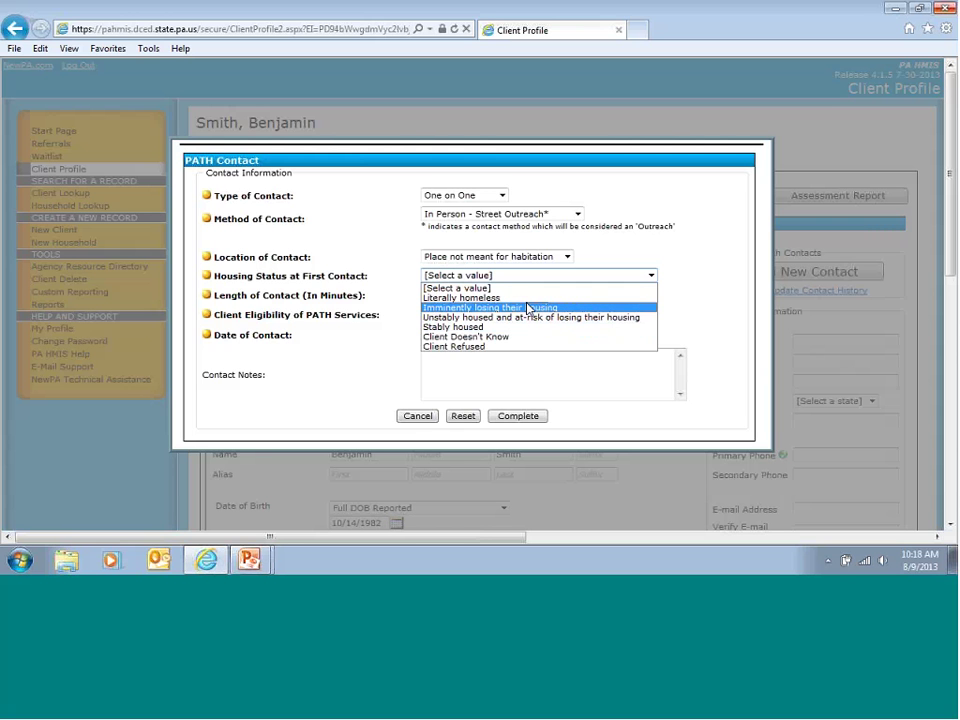
{"action": "left_click", "coordinate": [520, 298]}
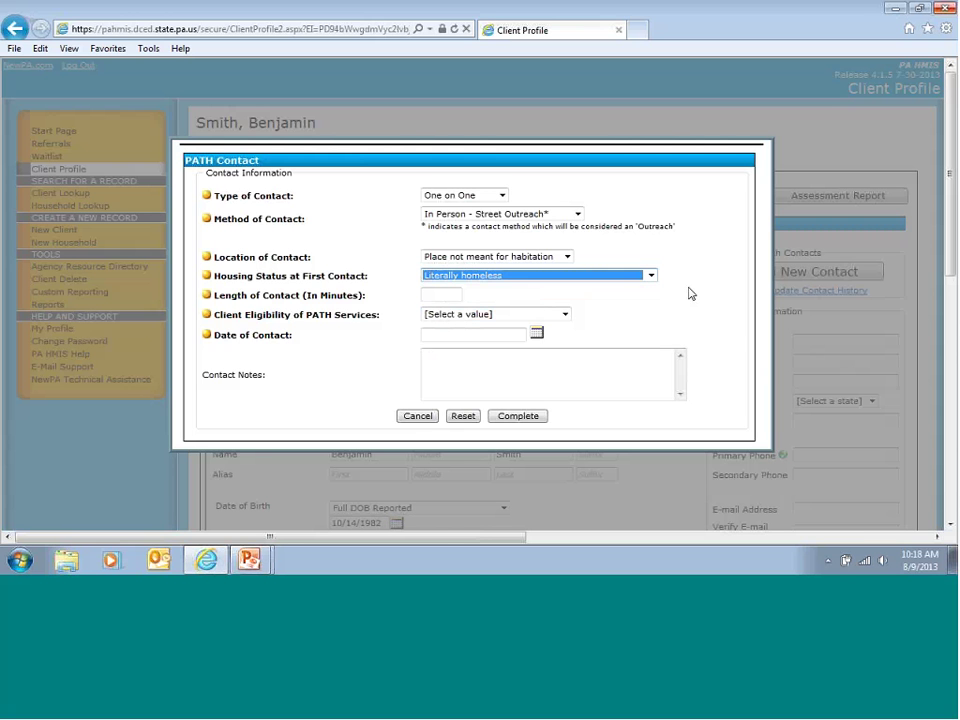
{"action": "left_click", "coordinate": [453, 295]}
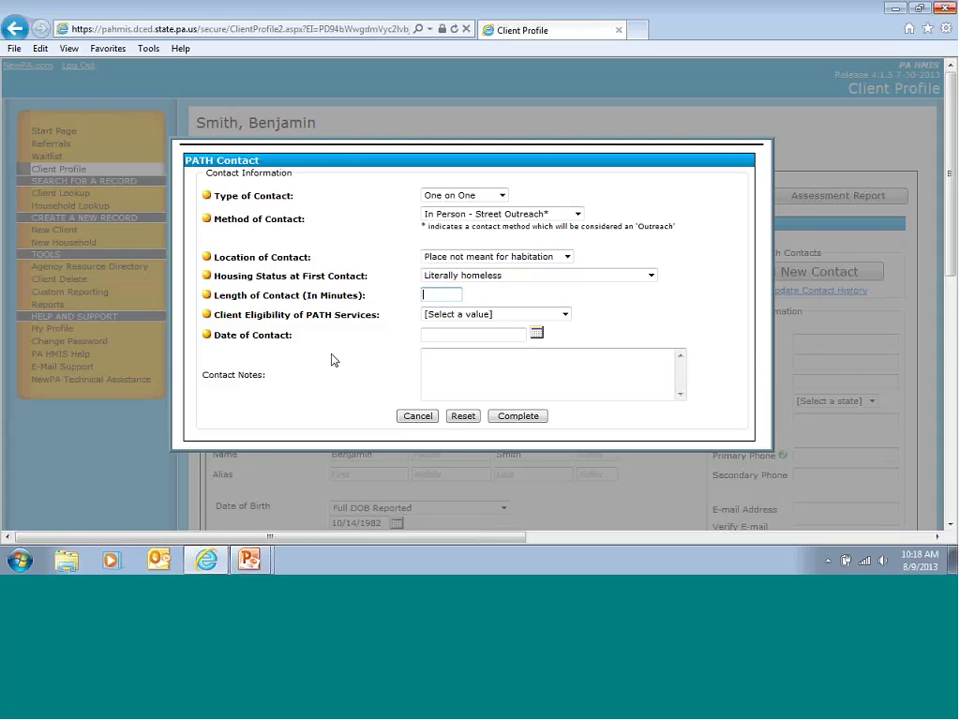
- Enter 15 minutes as the length of contact
{"action": "type", "text": "1"}
{"action": "key", "text": "BackSpace"}
{"action": "type", "text": "15"}
{"action": "key", "text": "Tab"}
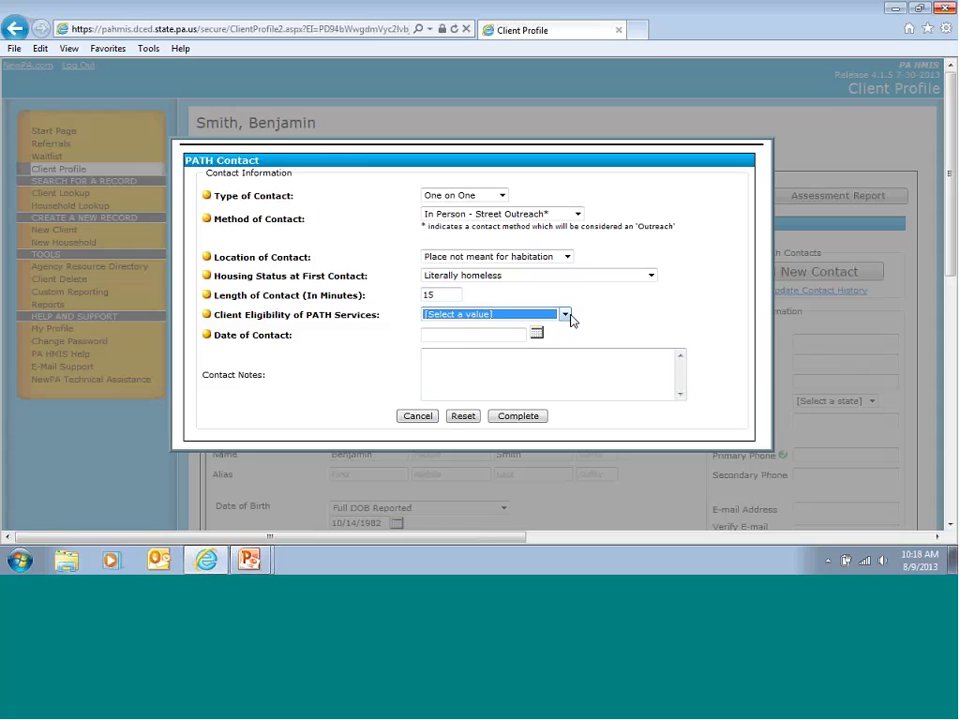
- Set the client's PATH services eligibility to Not Eligible for services
{"action": "left_click", "coordinate": [565, 315]}
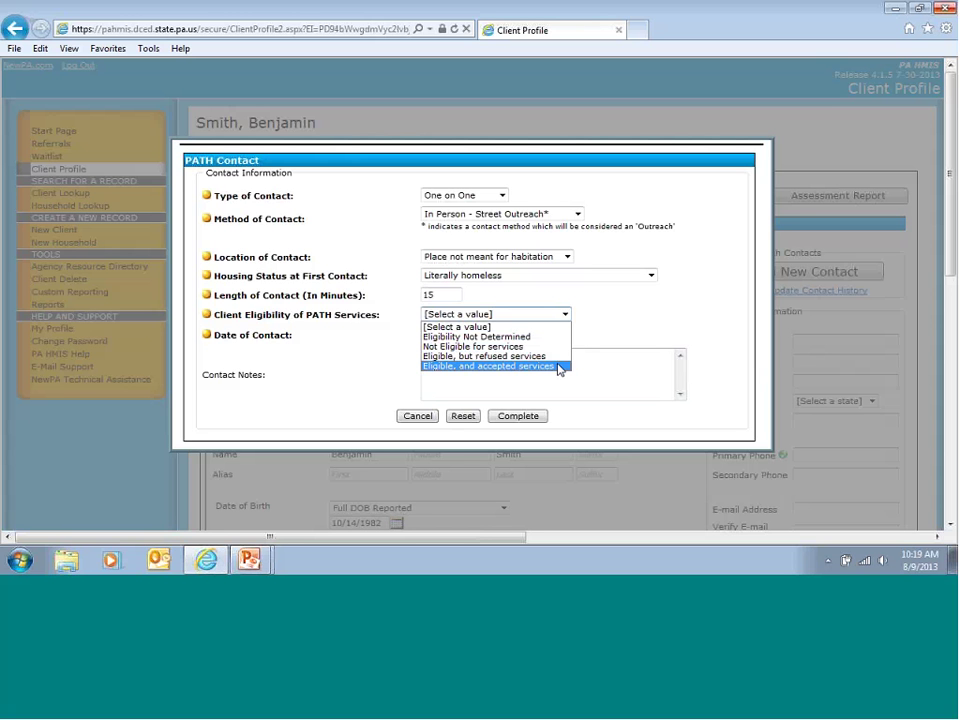
{"action": "left_click", "coordinate": [536, 338]}
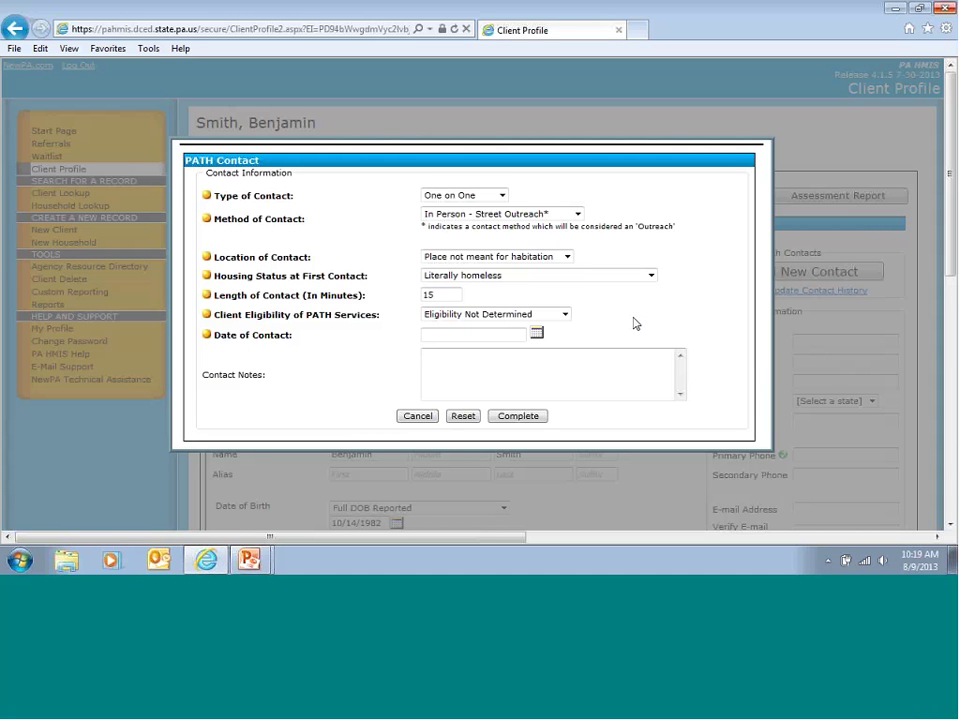
{"action": "left_click", "coordinate": [563, 315]}
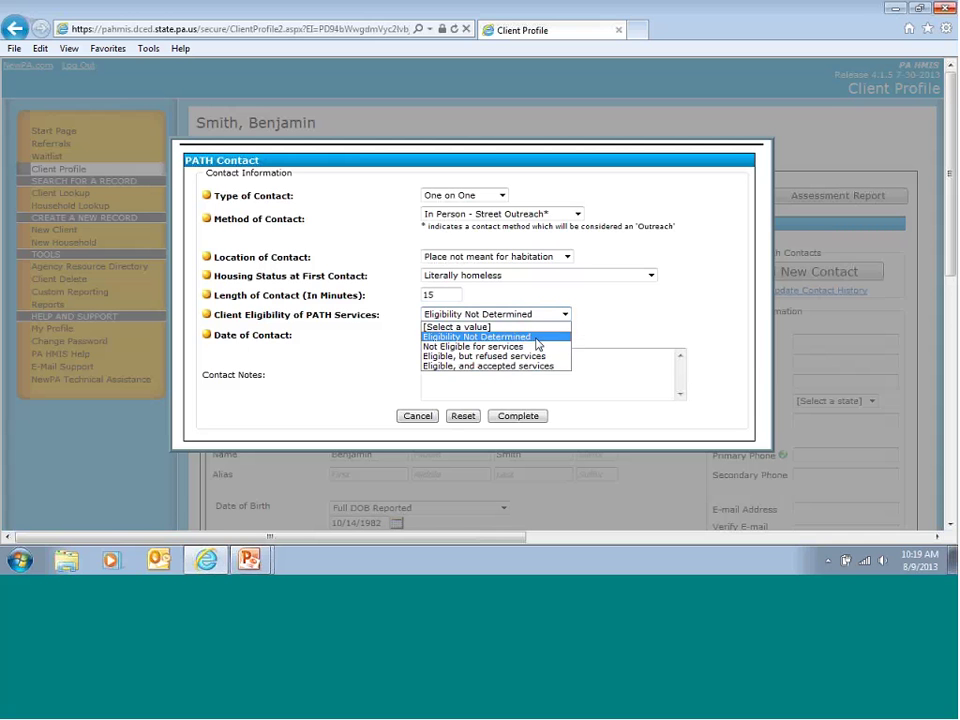
{"action": "left_click", "coordinate": [480, 346]}
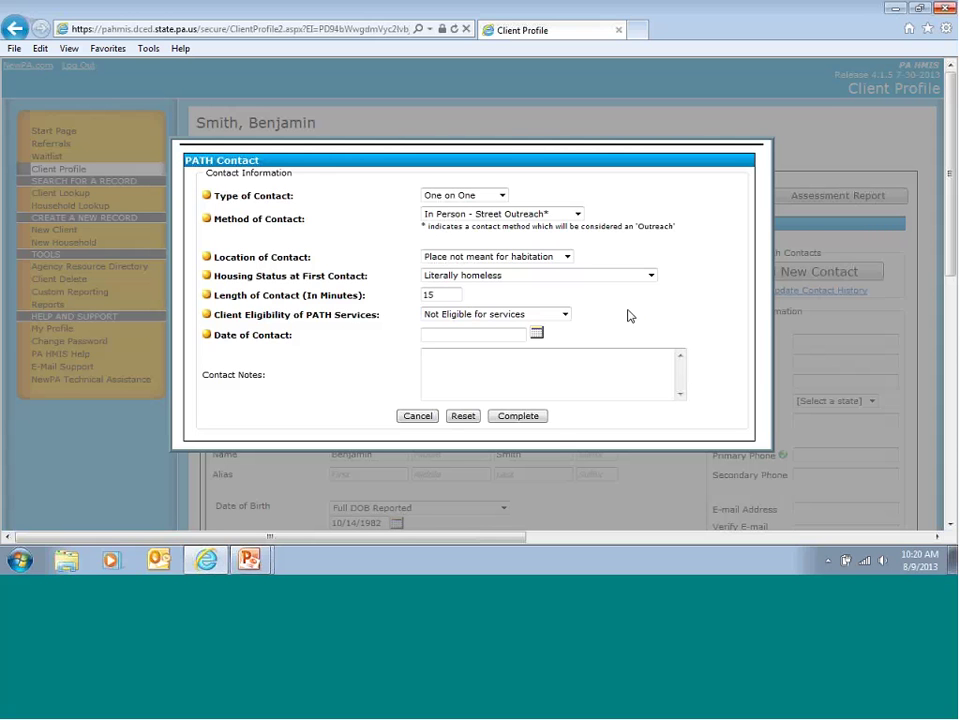
- Set the date of contact to August 1, 2013 at 10:11 AM
{"action": "left_click", "coordinate": [537, 333]}
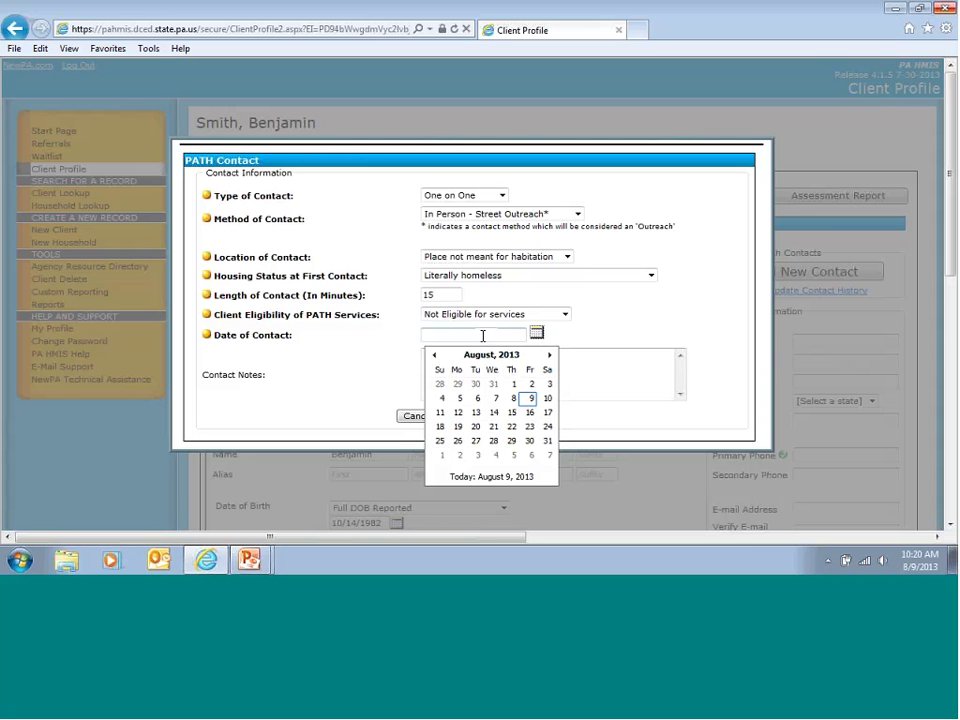
{"action": "left_click", "coordinate": [482, 336]}
{"action": "type", "text": "09/__/____ __:__ AM"}
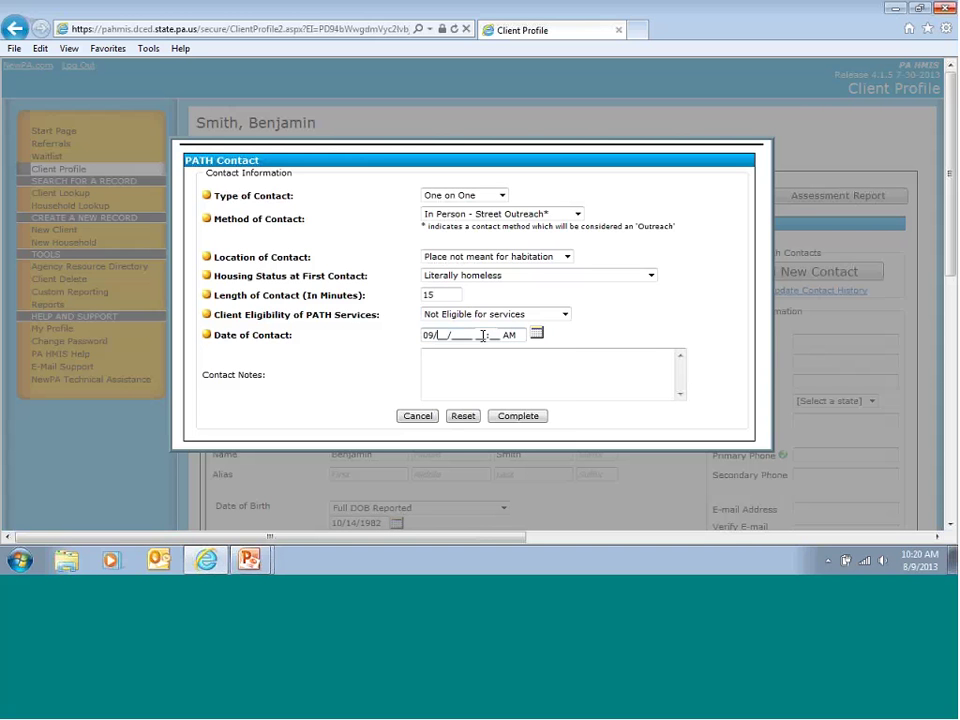
{"action": "key", "text": "BackSpace"}
{"action": "key", "text": "BackSpace"}
{"action": "left_click", "coordinate": [537, 334]}
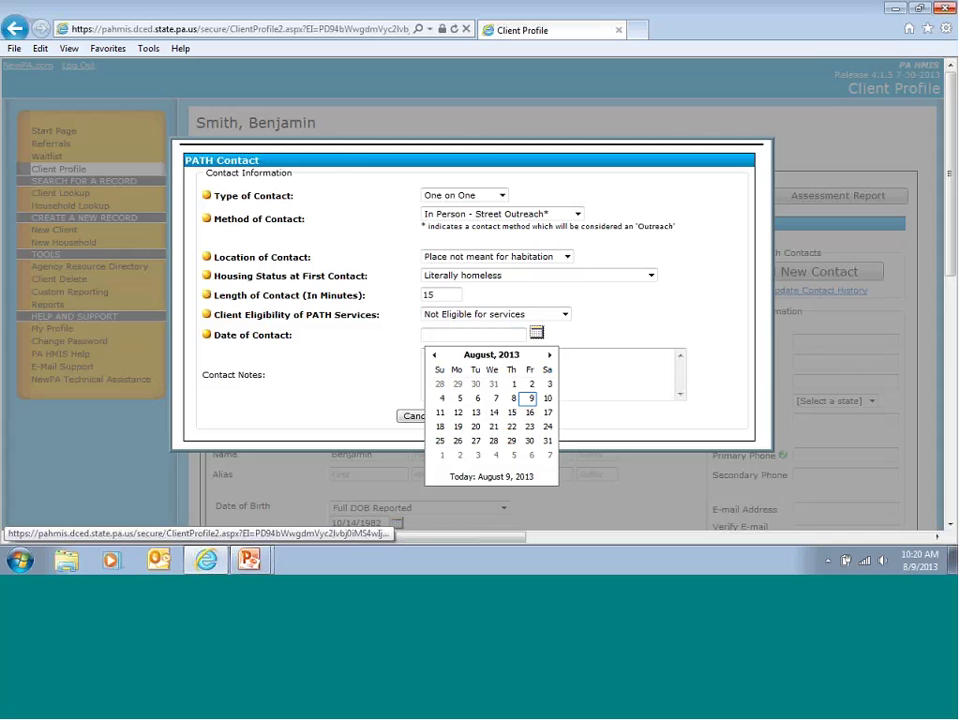
{"action": "left_click", "coordinate": [513, 384]}
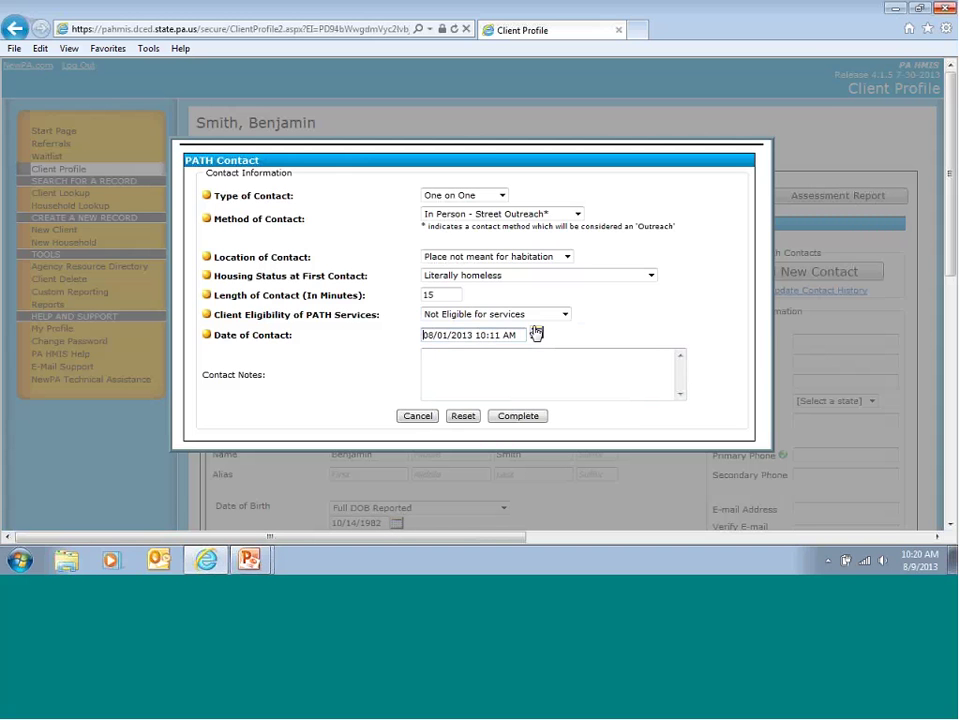
{"action": "left_click", "coordinate": [476, 336]}
{"action": "left_click_drag", "start_coordinate": [476, 336], "coordinate": [500, 336]}
{"action": "type", "text": "1"}
{"action": "type", "text": "011"}
{"action": "type", "text": "p"}
{"action": "type", "text": "a"}
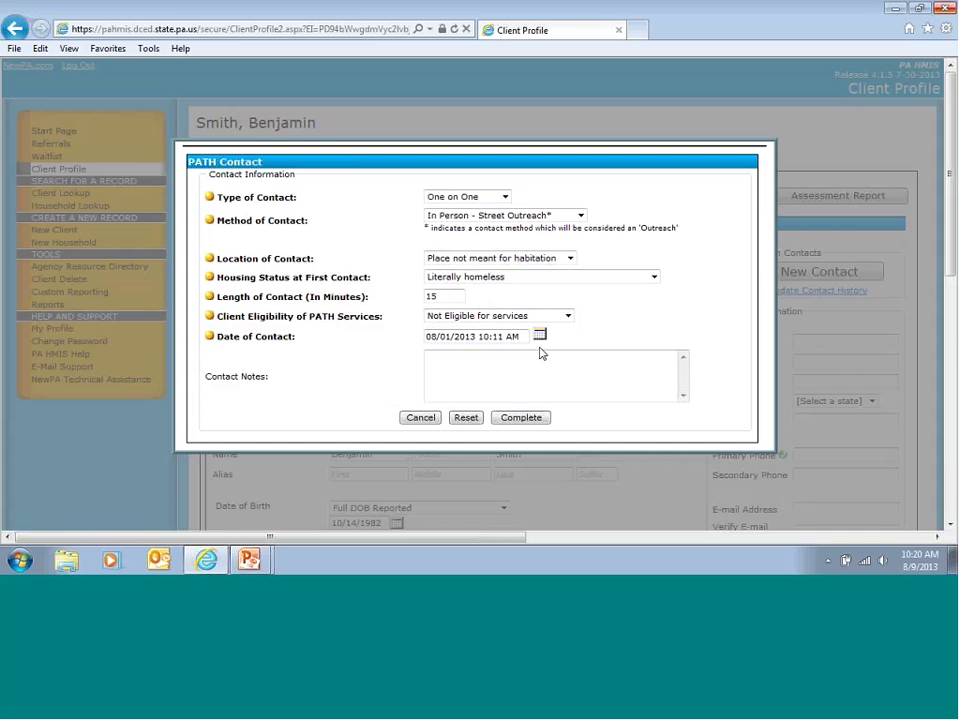
{"action": "left_click", "coordinate": [507, 364]}
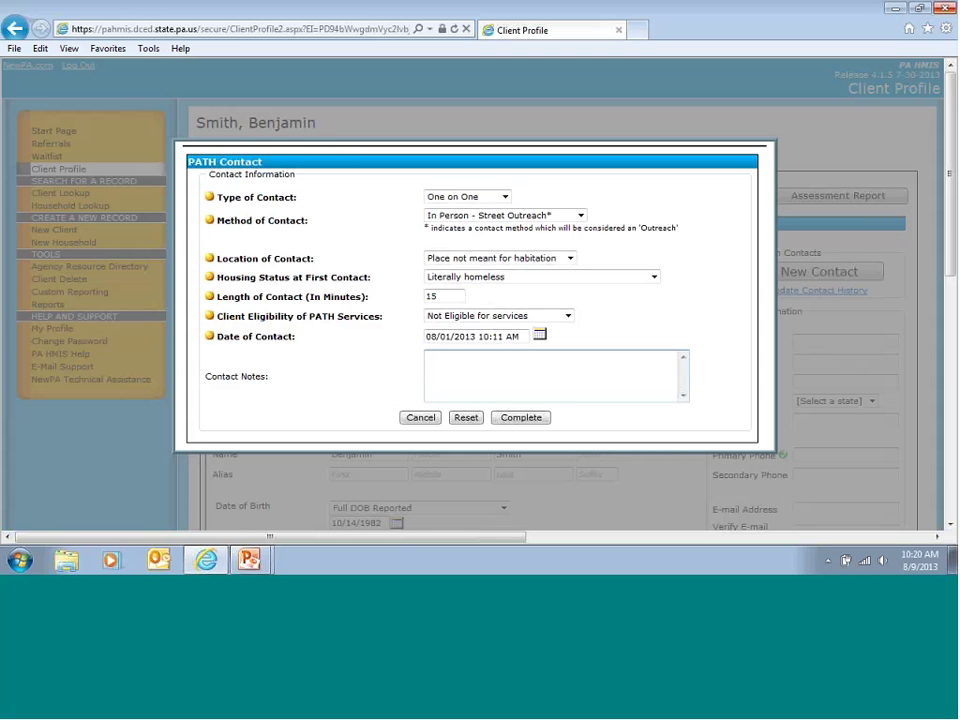
{"action": "left_click", "coordinate": [519, 418]}
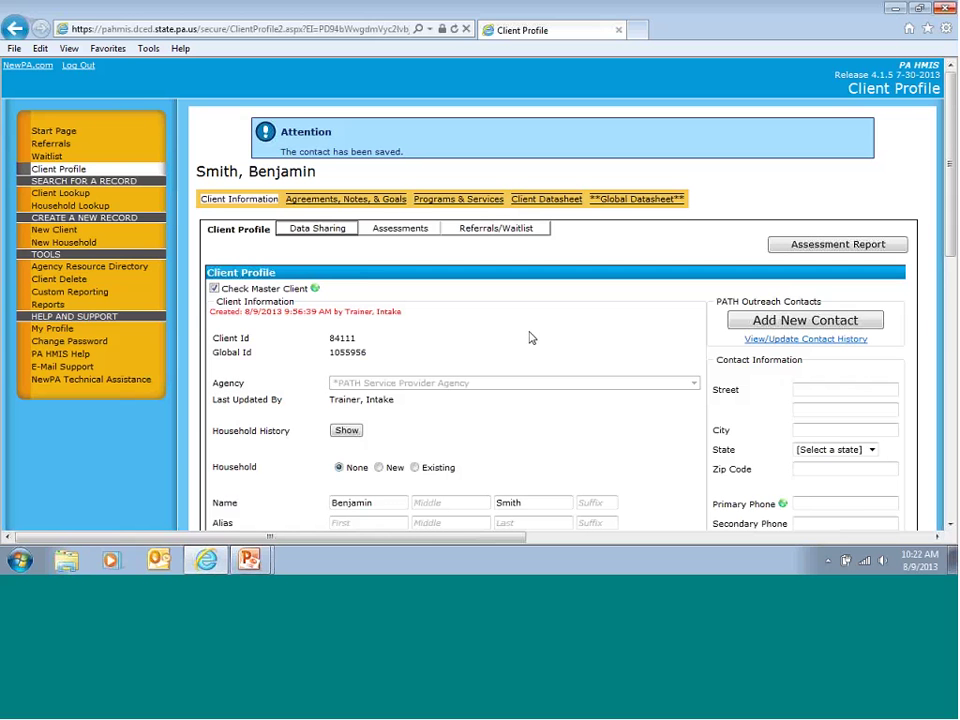
{"action": "scroll", "coordinate": [537, 336], "scroll_direction": "down", "scroll_amount": 5}
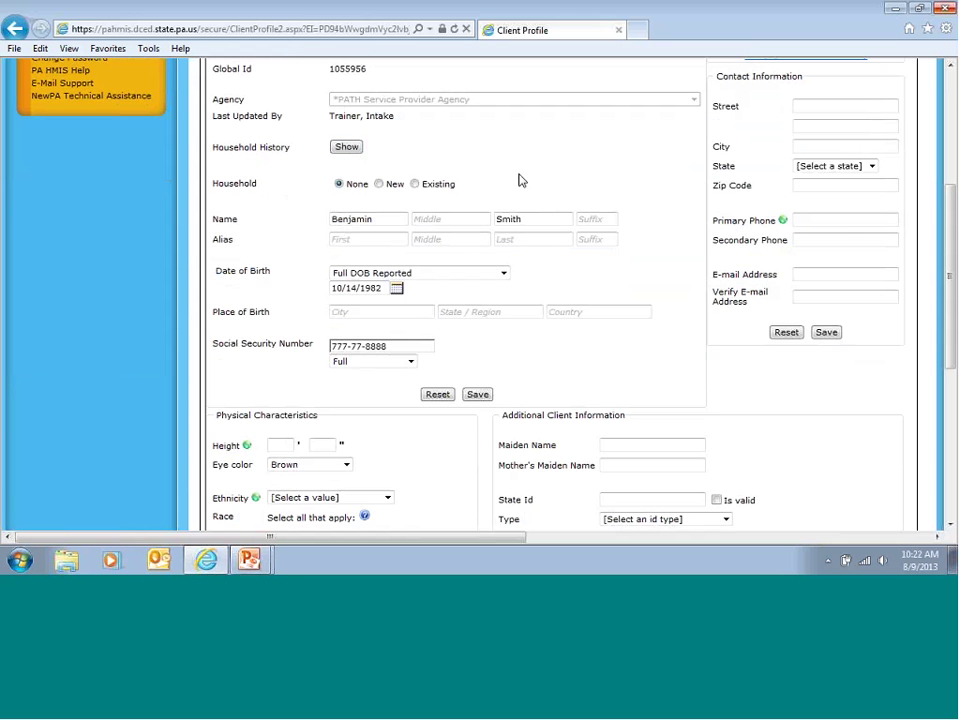
{"action": "scroll", "coordinate": [519, 180], "scroll_direction": "up", "scroll_amount": 1}
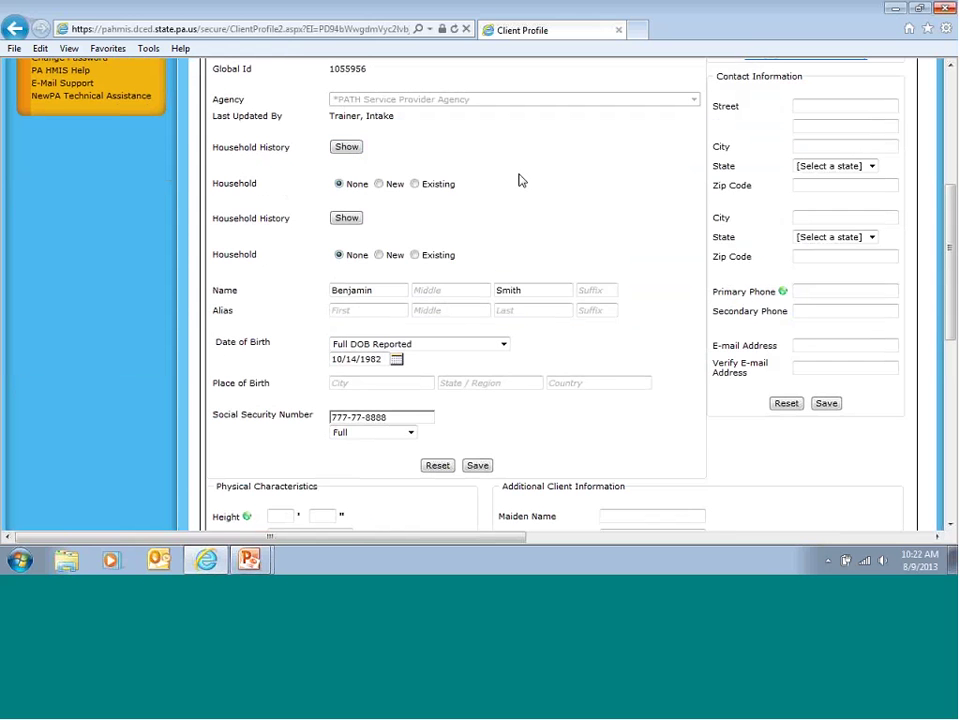
{"action": "scroll", "coordinate": [519, 180], "scroll_direction": "up", "scroll_amount": 1}
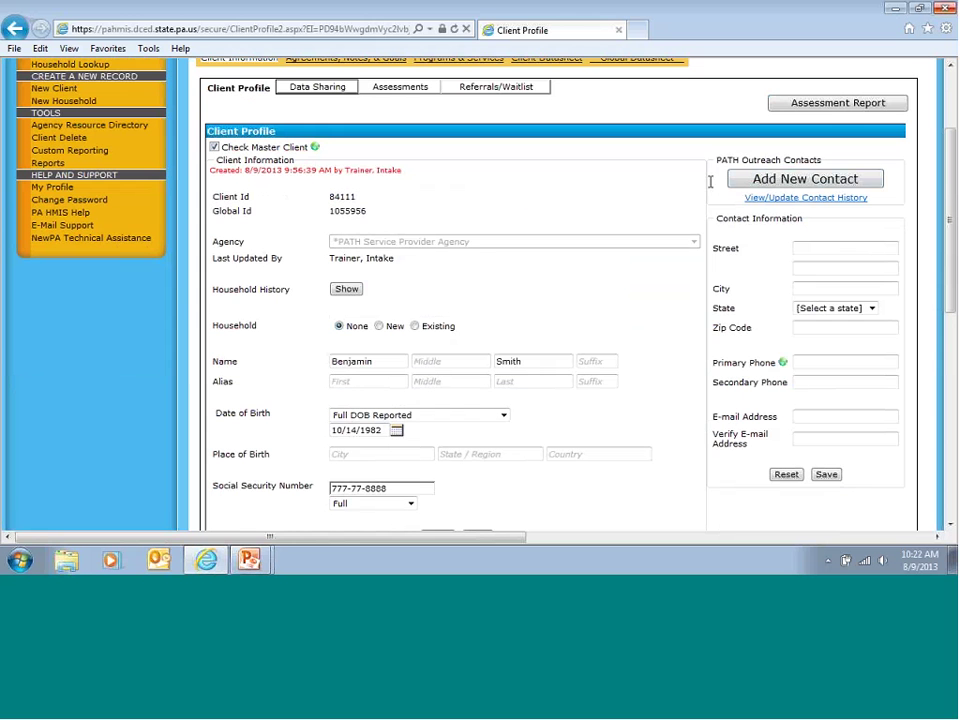
{"action": "left_click", "coordinate": [755, 185]}
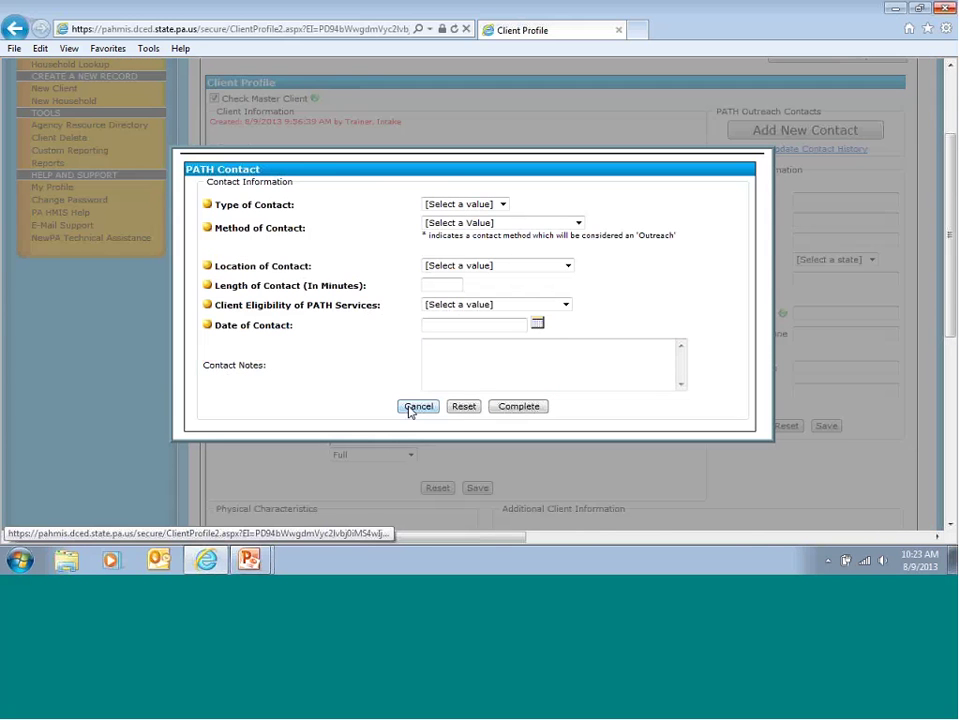
{"action": "left_click", "coordinate": [410, 410]}
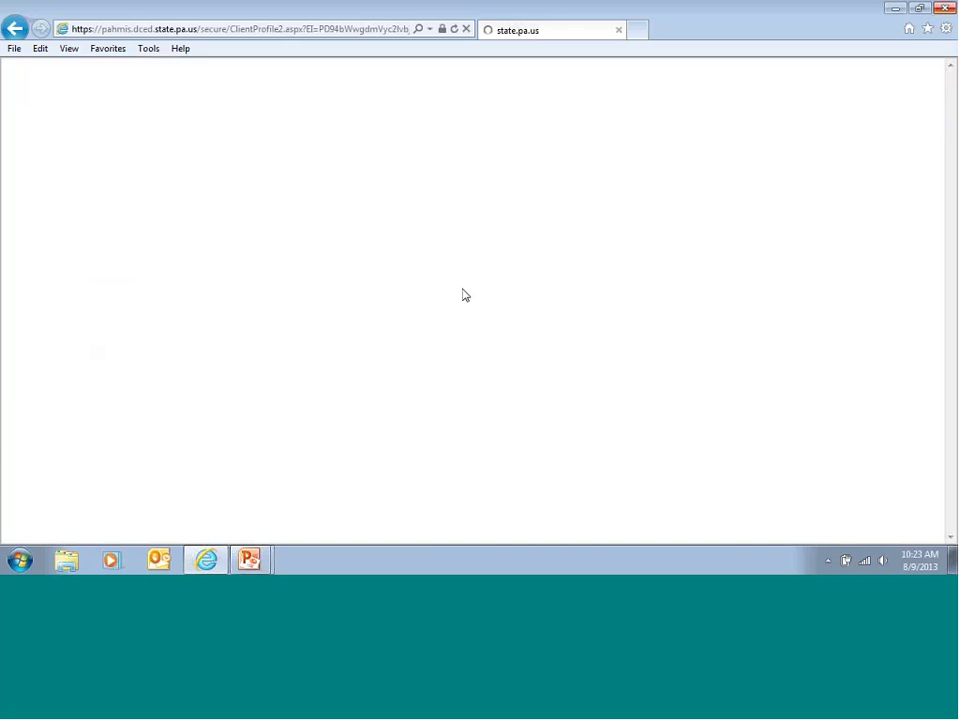
{"action": "scroll", "coordinate": [476, 250], "scroll_direction": "down", "scroll_amount": 5}
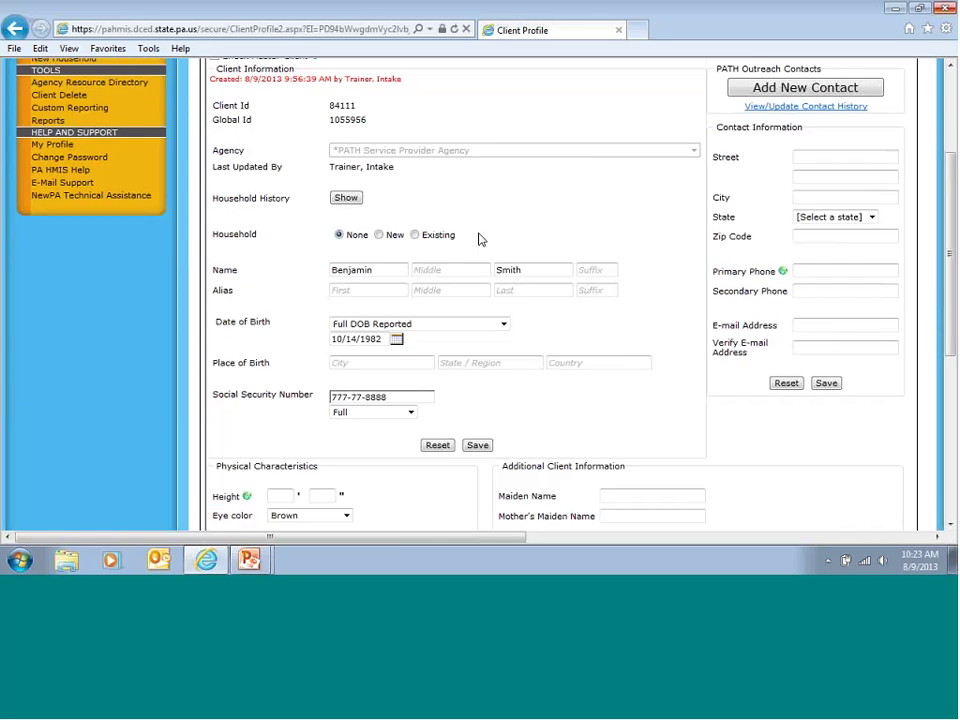
{"action": "scroll", "coordinate": [478, 242], "scroll_direction": "up", "scroll_amount": 5}
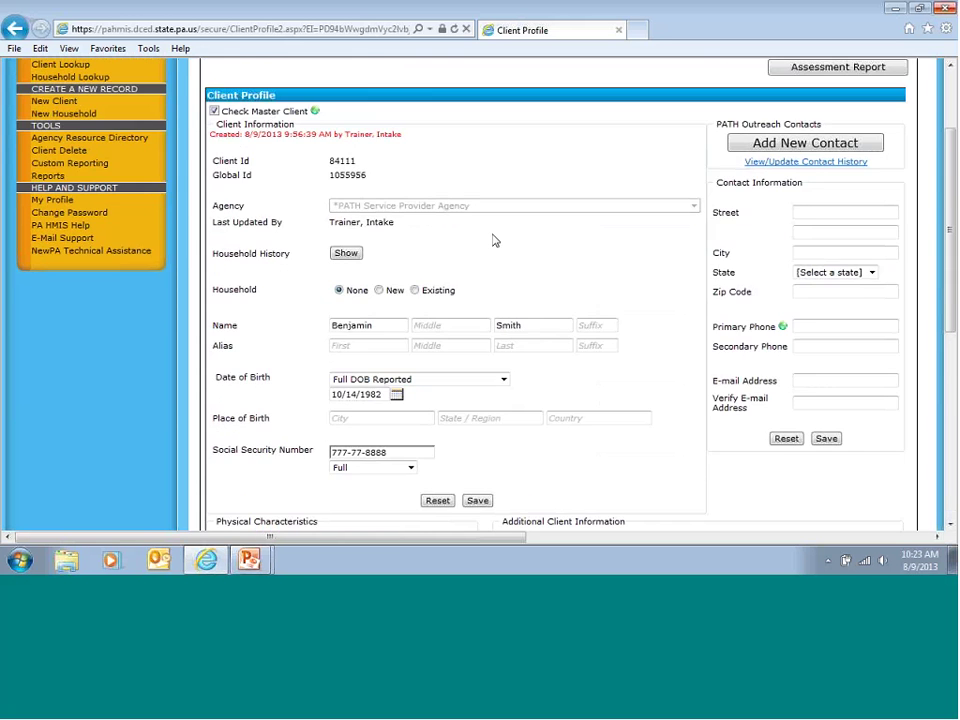
{"action": "scroll", "coordinate": [486, 278], "scroll_direction": "down", "scroll_amount": 5}
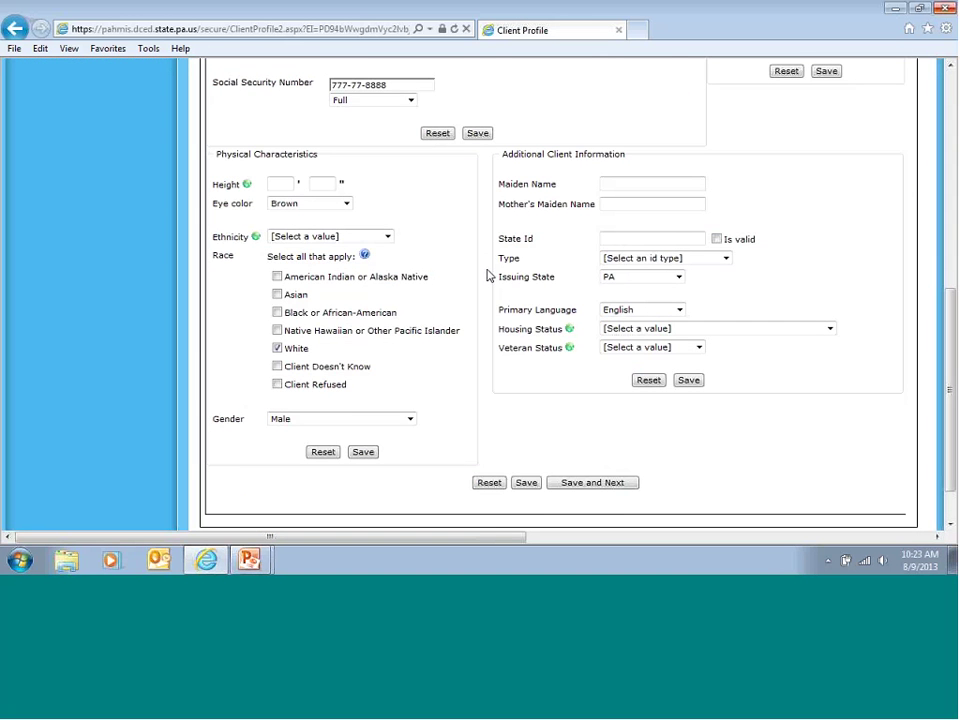
{"action": "scroll", "coordinate": [487, 275], "scroll_direction": "up", "scroll_amount": 5}
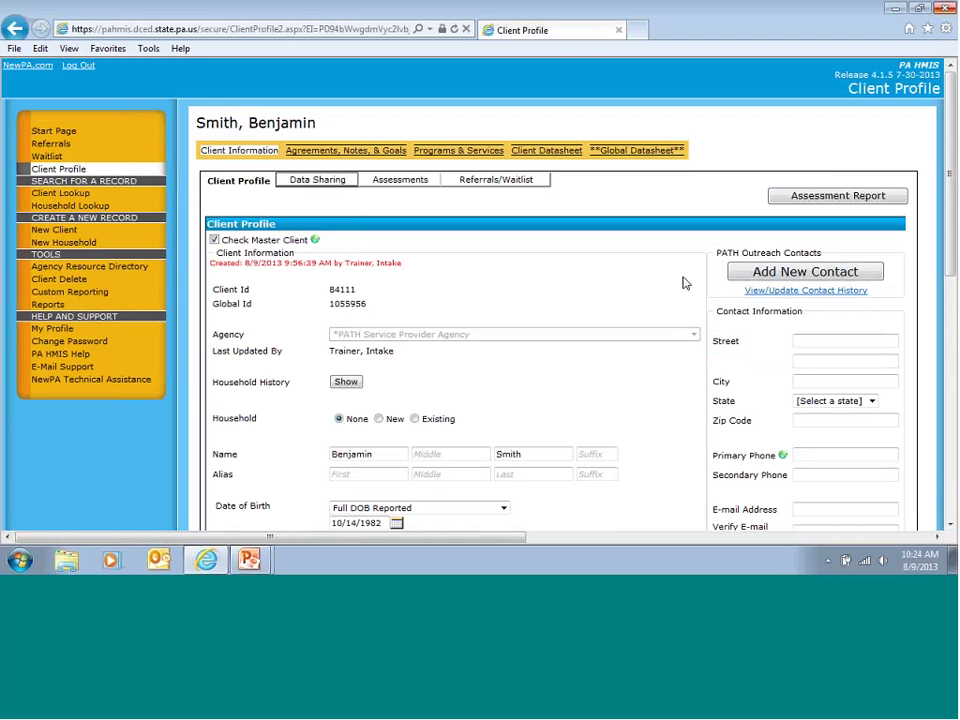
{"action": "left_click", "coordinate": [788, 277]}
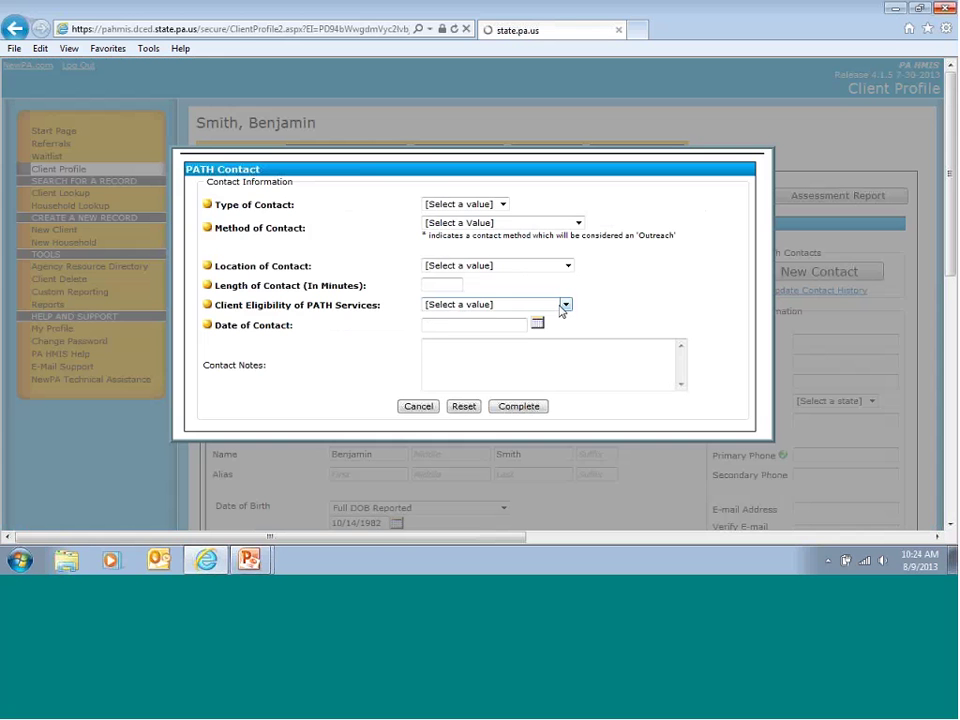
{"action": "left_click", "coordinate": [565, 305]}
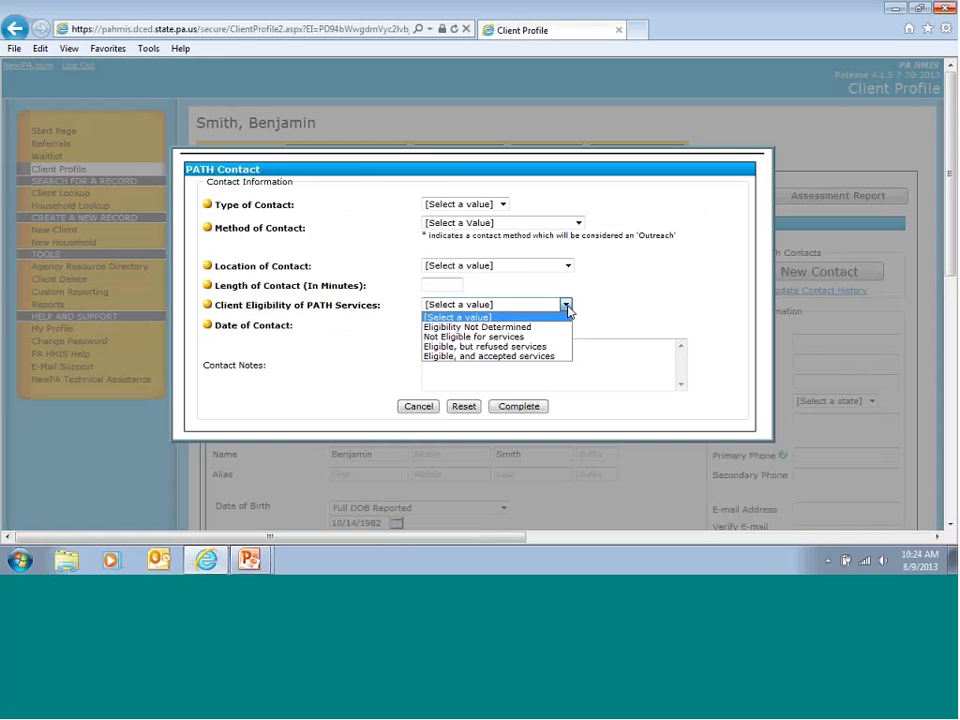
{"action": "left_click", "coordinate": [541, 357]}
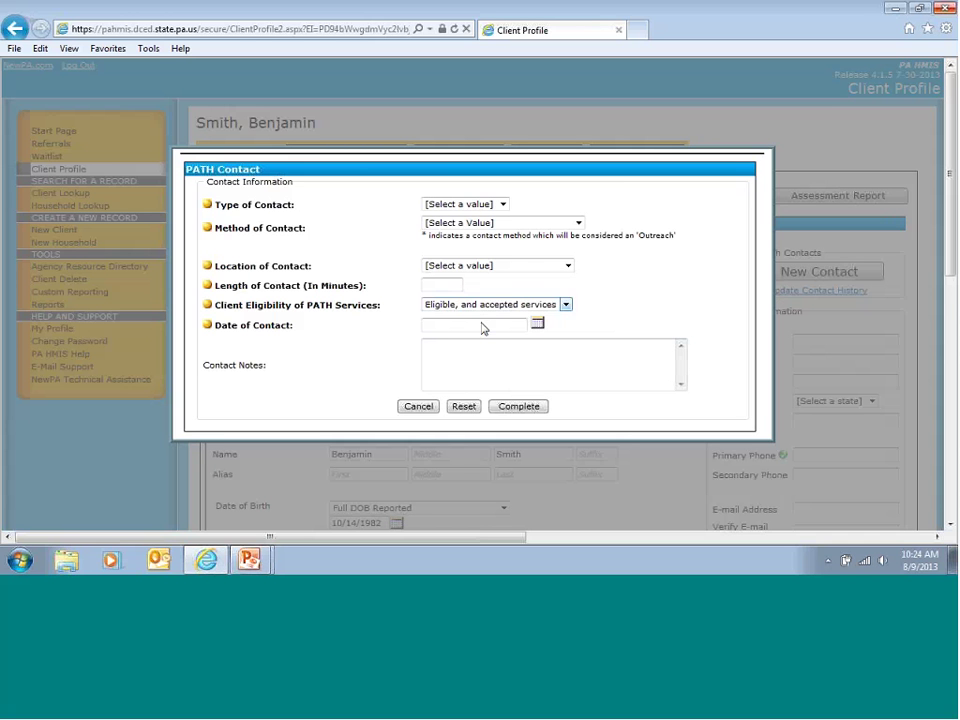
{"action": "left_click", "coordinate": [420, 405]}
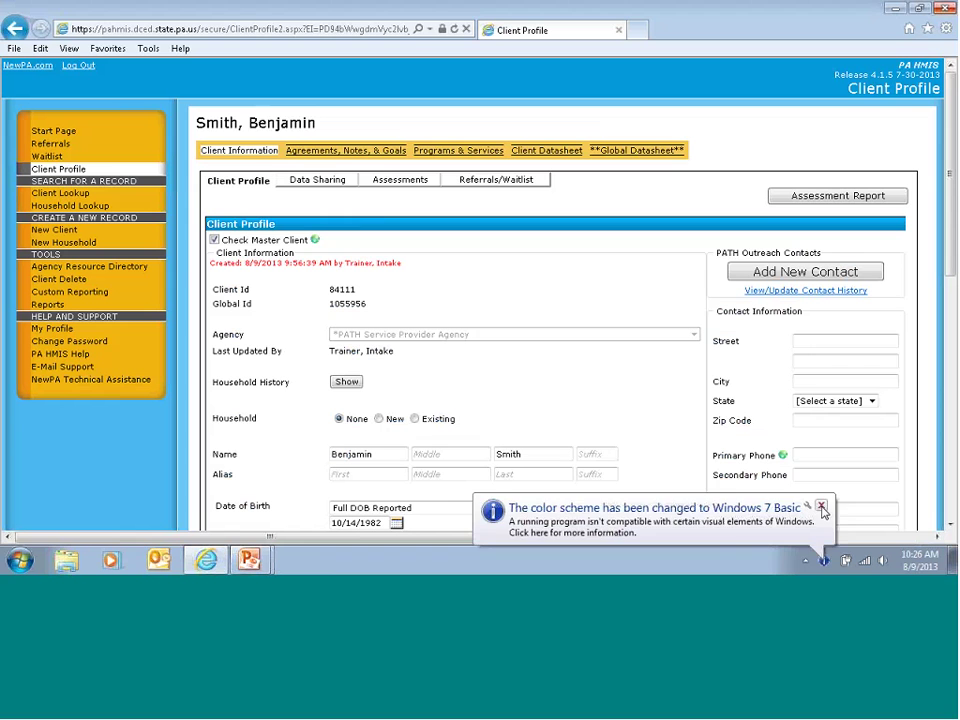
- Close the Windows 7 Basic colour-scheme notification balloon
{"action": "left_click", "coordinate": [821, 507]}
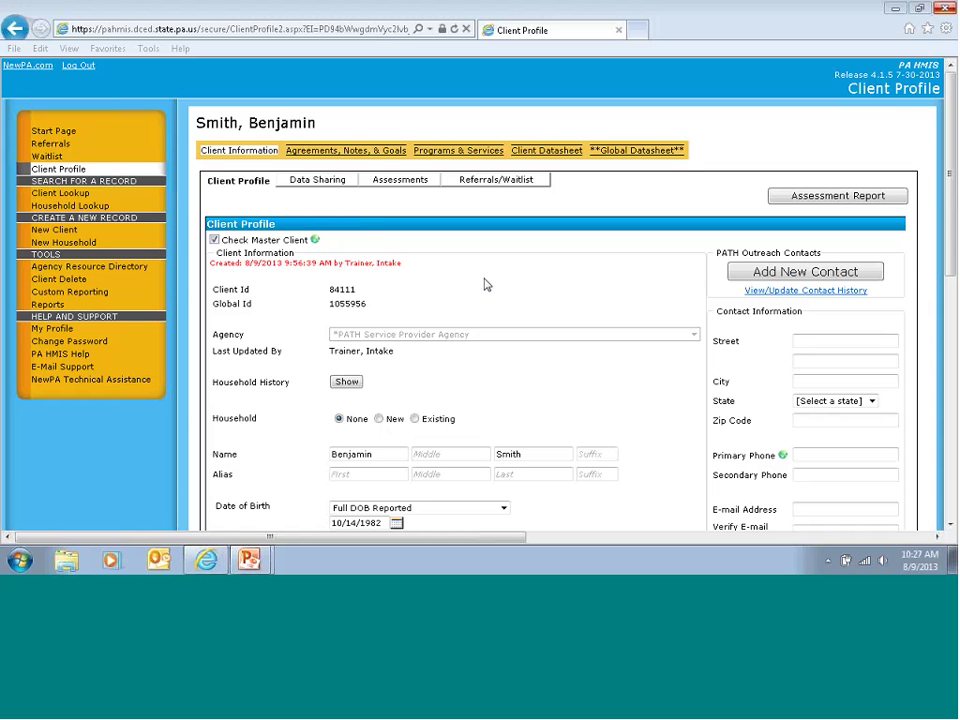
- Begin another contact from Add New Contact under PATH Outreach Contacts
{"action": "scroll", "coordinate": [478, 289], "scroll_direction": "down", "scroll_amount": 2}
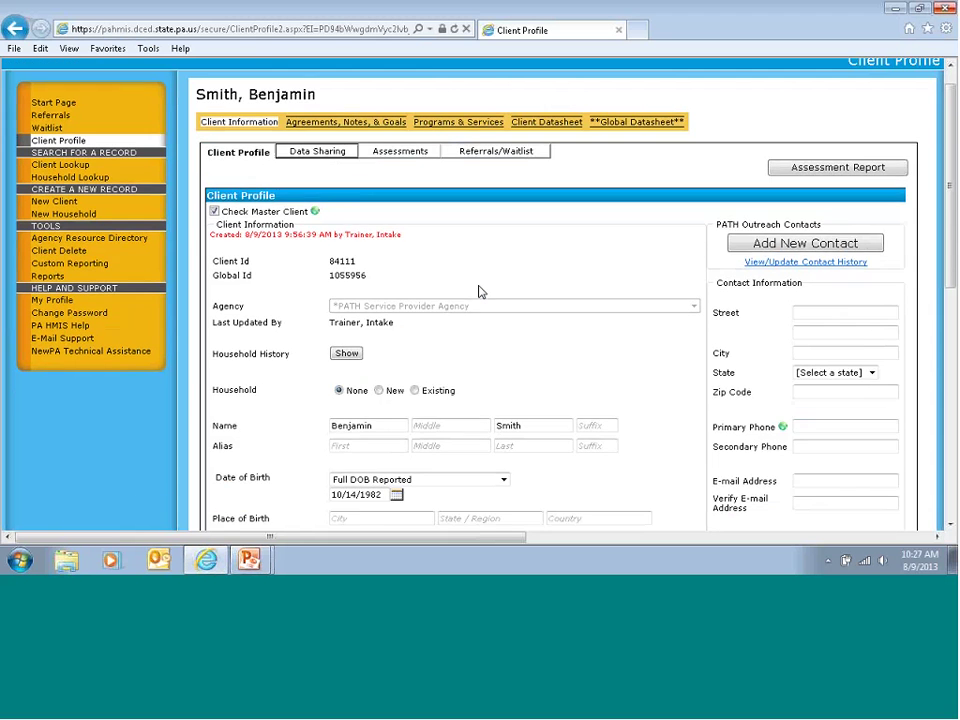
{"action": "scroll", "coordinate": [480, 293], "scroll_direction": "up", "scroll_amount": 2}
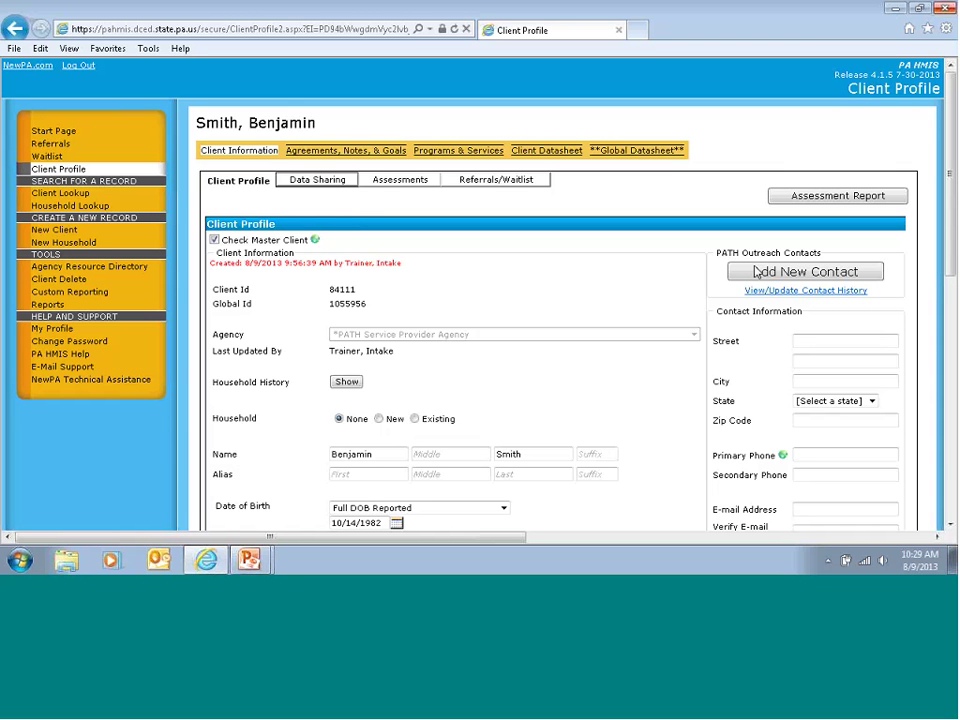
{"action": "left_click", "coordinate": [805, 271]}
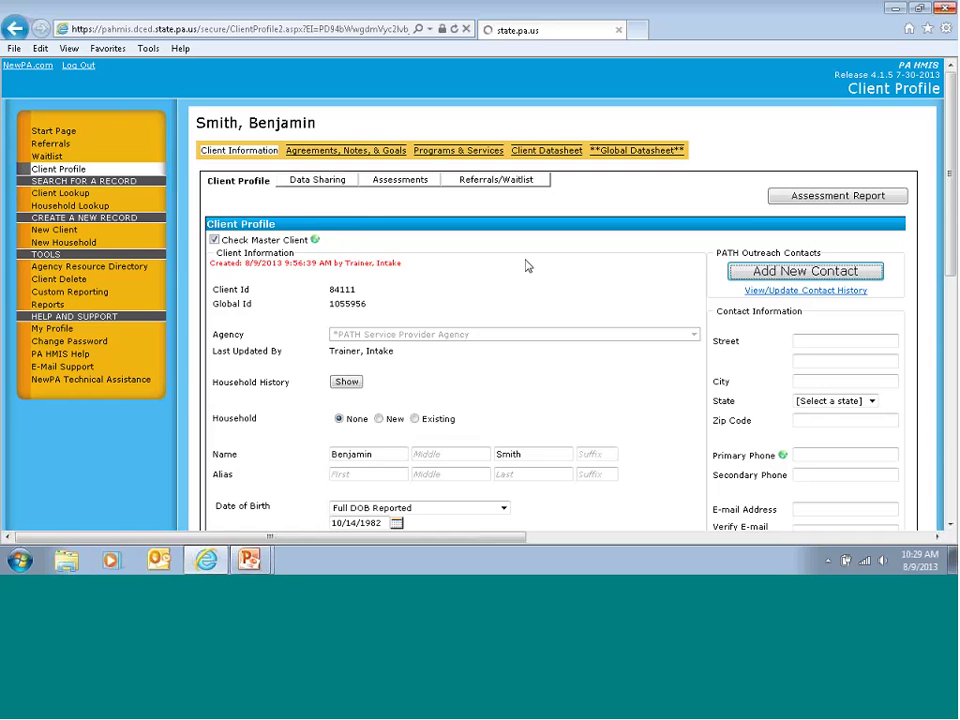
- Set type One on One, method In Person - Social Service Event, location Service setting, non-residential
{"action": "left_click", "coordinate": [502, 204]}
{"action": "left_click", "coordinate": [448, 227]}
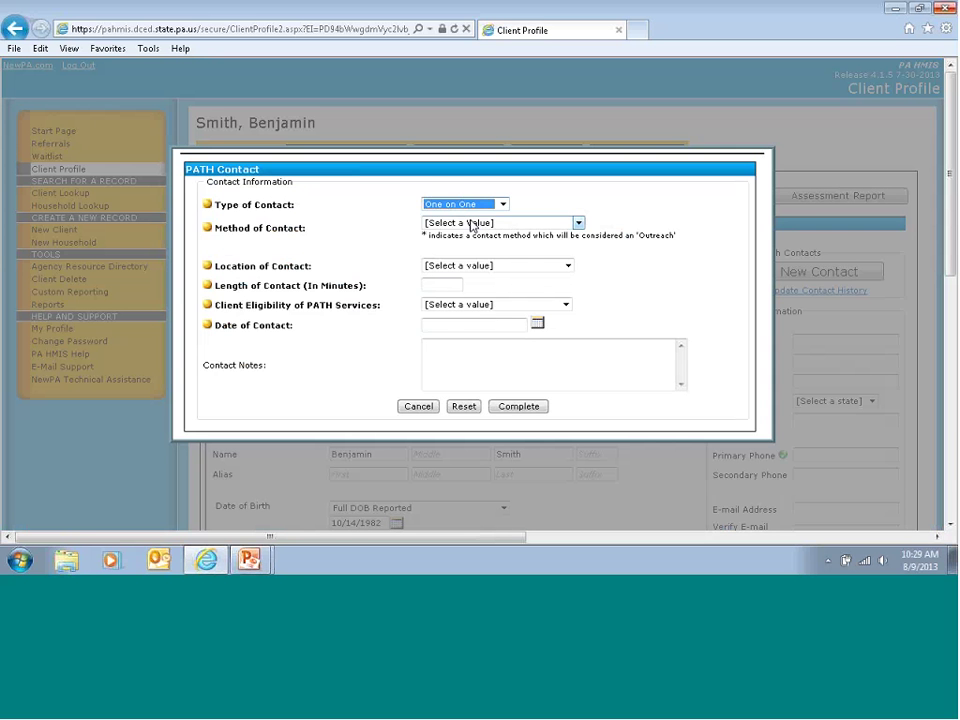
{"action": "left_click", "coordinate": [578, 222]}
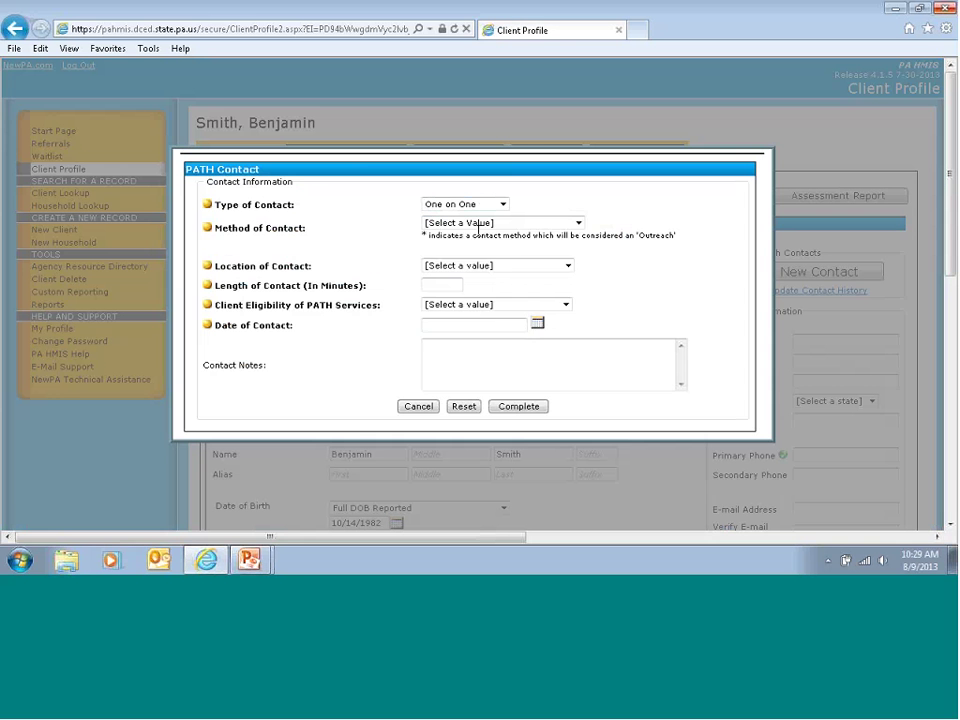
{"action": "left_click", "coordinate": [500, 222]}
{"action": "left_click", "coordinate": [472, 260]}
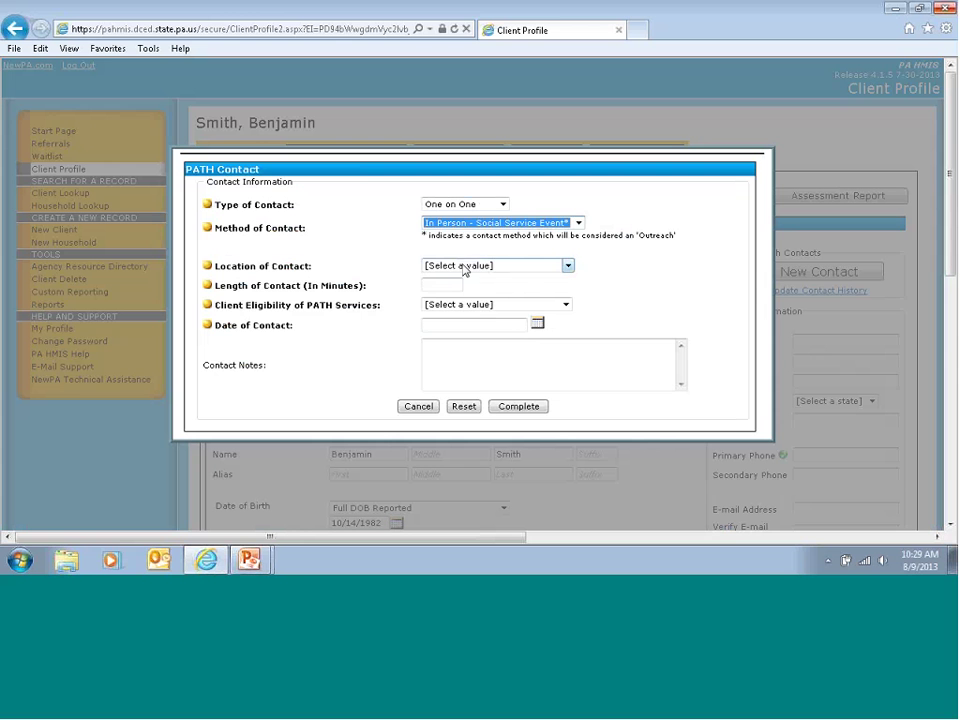
{"action": "left_click", "coordinate": [463, 268]}
{"action": "left_click", "coordinate": [455, 296]}
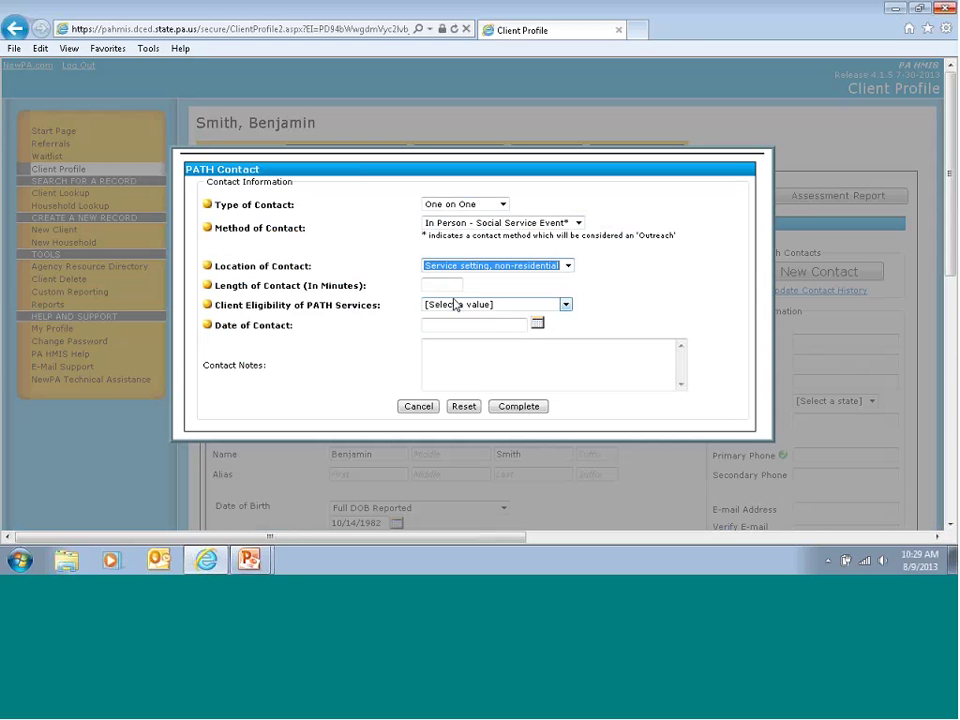
- Enter 35 minutes contact length and mark the client Eligible, and accepted services
{"action": "left_click", "coordinate": [451, 286]}
{"action": "type", "text": "35"}
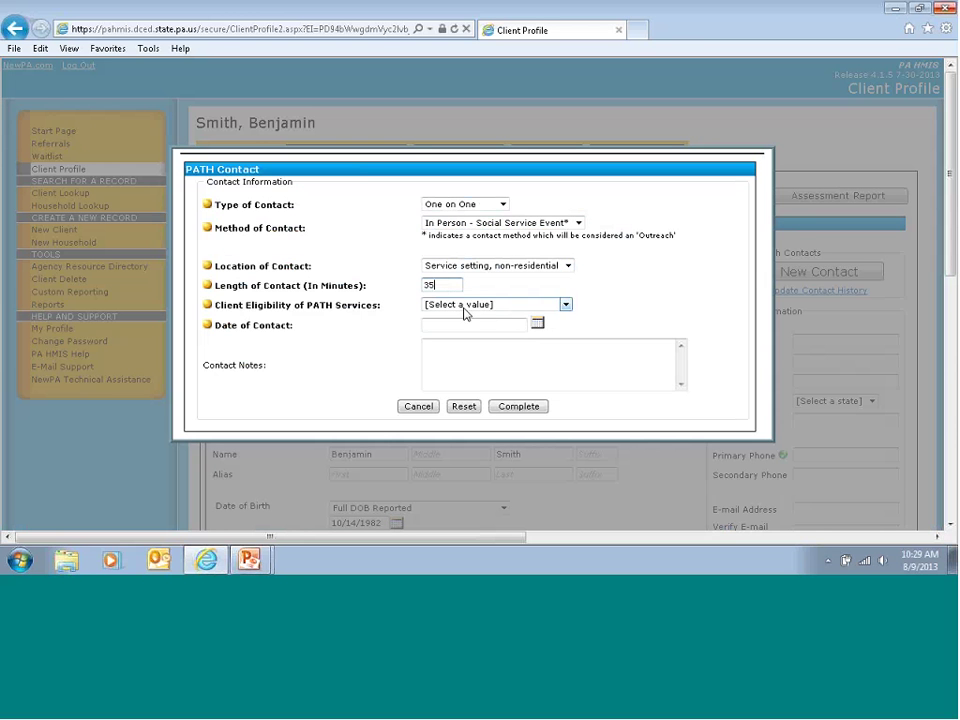
{"action": "left_click", "coordinate": [467, 305]}
{"action": "left_click", "coordinate": [490, 357]}
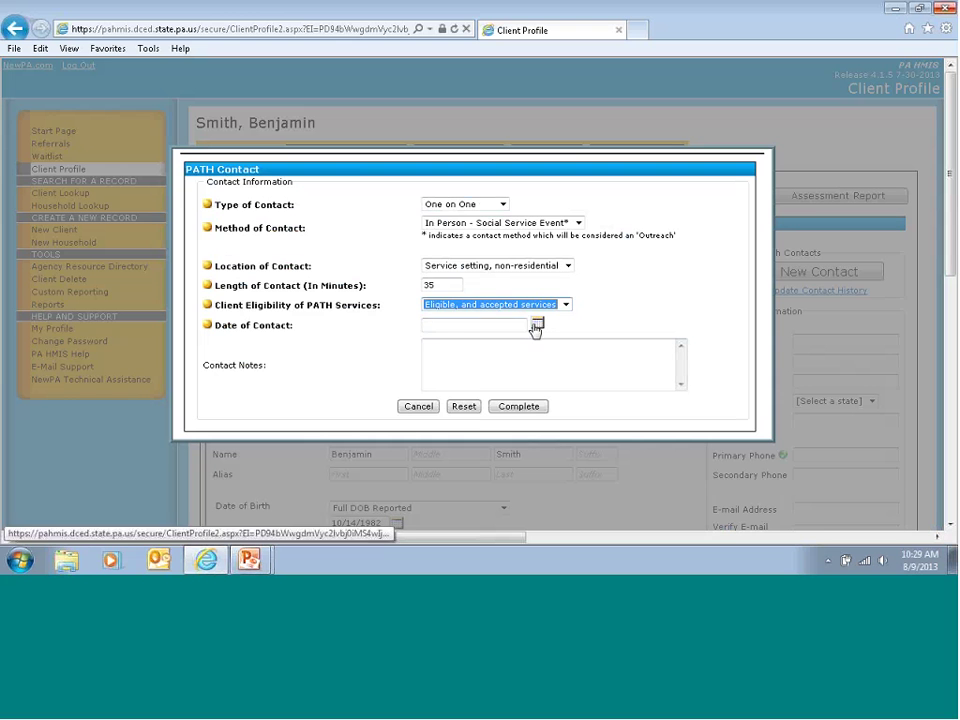
- Set the date of contact to 08/05/2013 with time 12:15
{"action": "left_click", "coordinate": [536, 324]}
{"action": "left_click", "coordinate": [460, 390]}
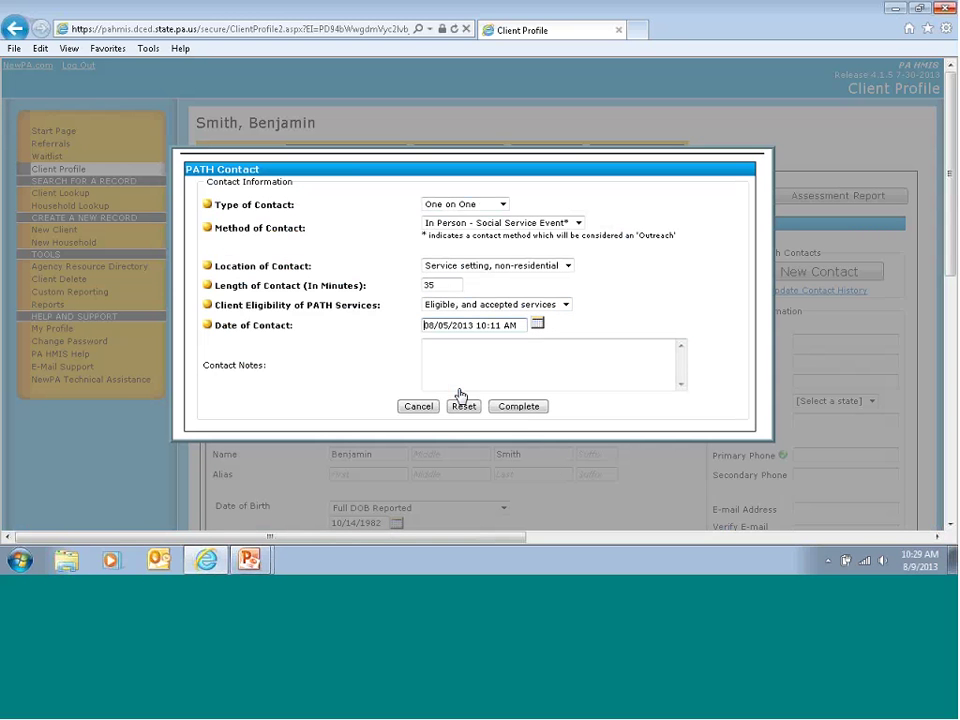
{"action": "left_click_drag", "start_coordinate": [477, 326], "coordinate": [498, 327]}
{"action": "type", "text": "12:15"}
- Complete the PATH contact and confirm 'The contact has been saved' on the profile
{"action": "left_click", "coordinate": [519, 407]}
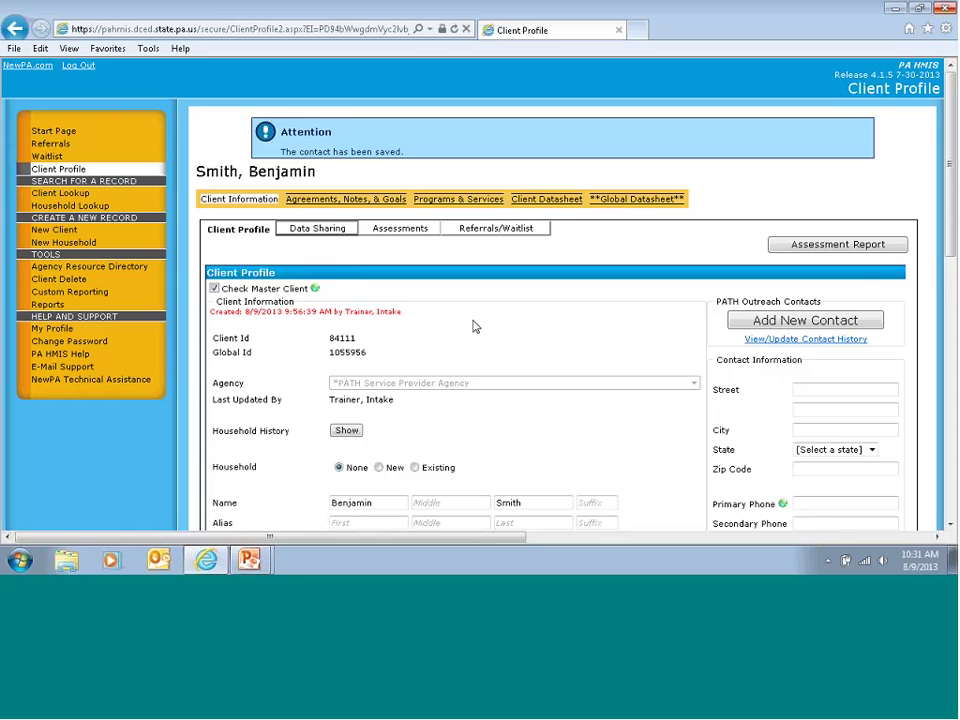
{"action": "scroll", "coordinate": [473, 315], "scroll_direction": "down", "scroll_amount": 3}
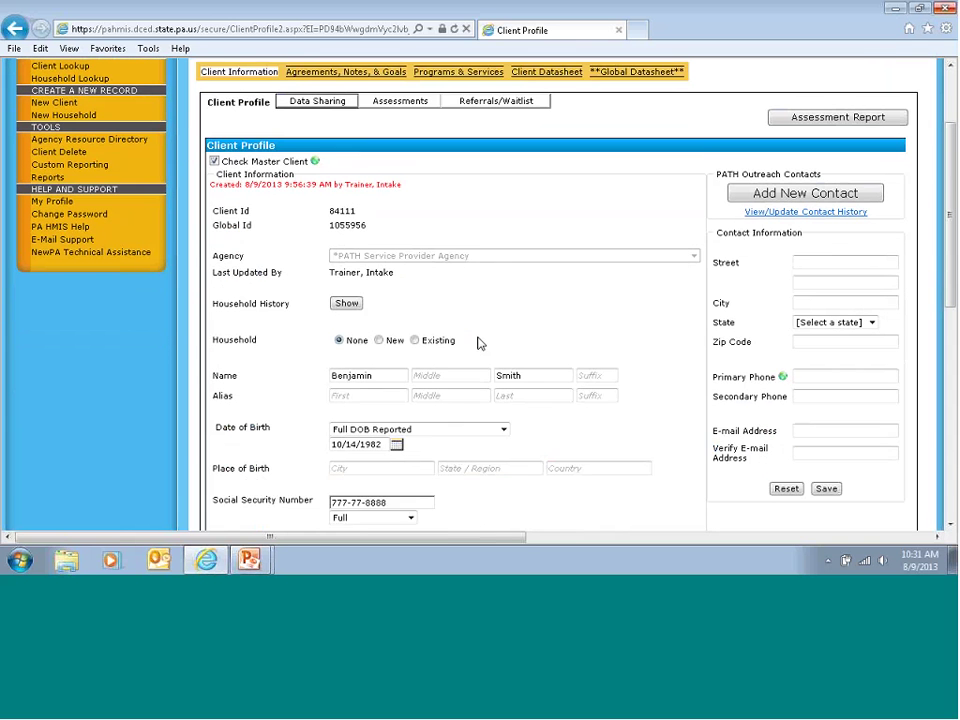